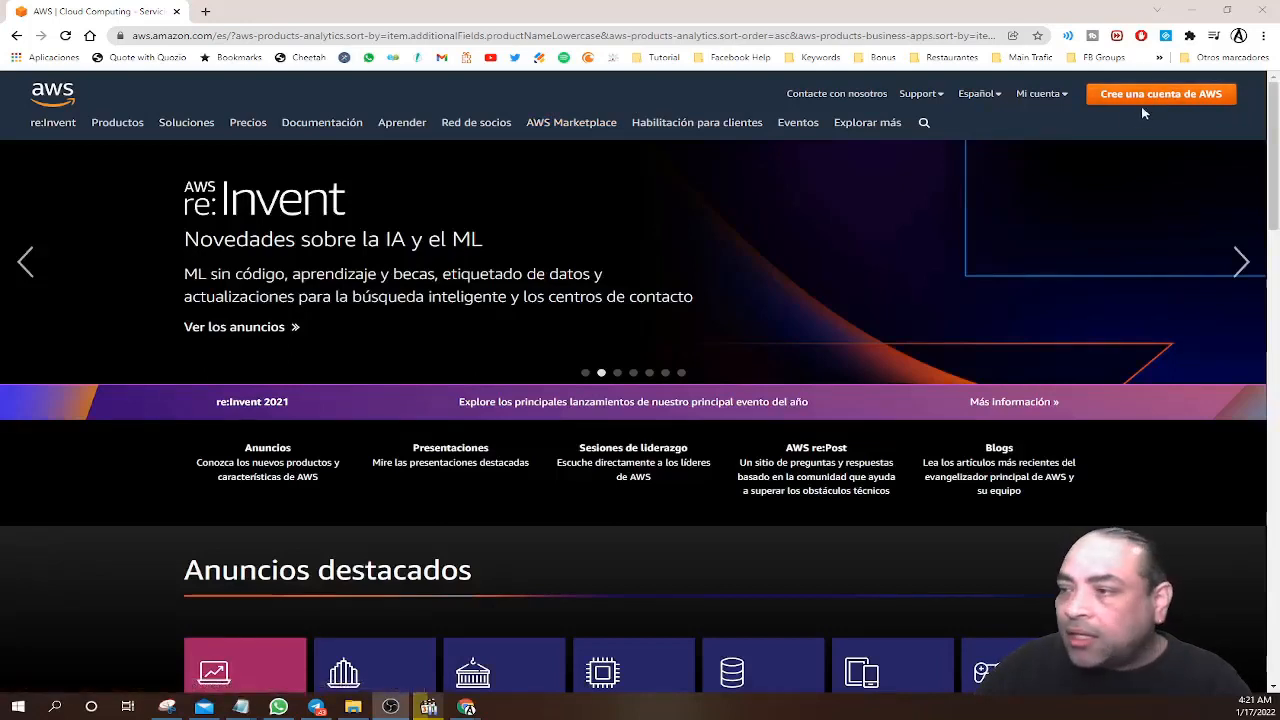
# Step: Open the AWS account sign-up page from the Spanish AWS homepage
pyautogui.click(1142, 96)
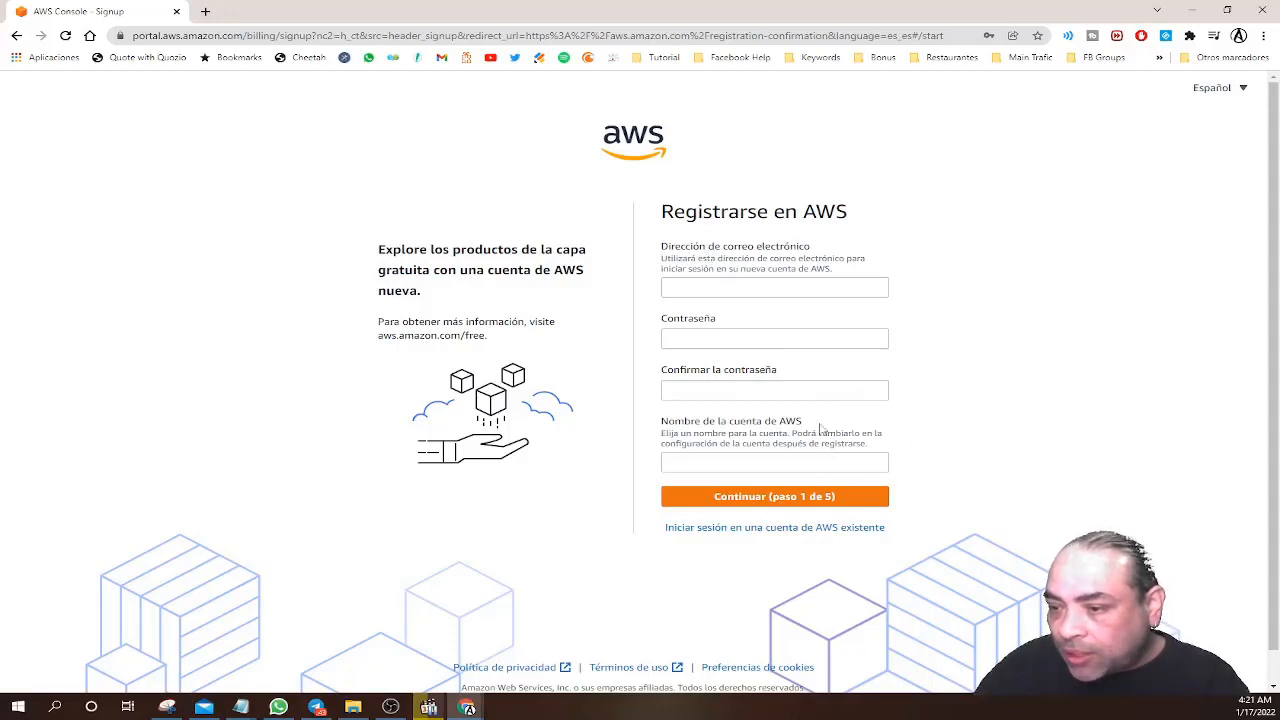
# Step: Fill in the saved e-mail, the password and its confirmation, and an account name
pyautogui.click(783, 287)
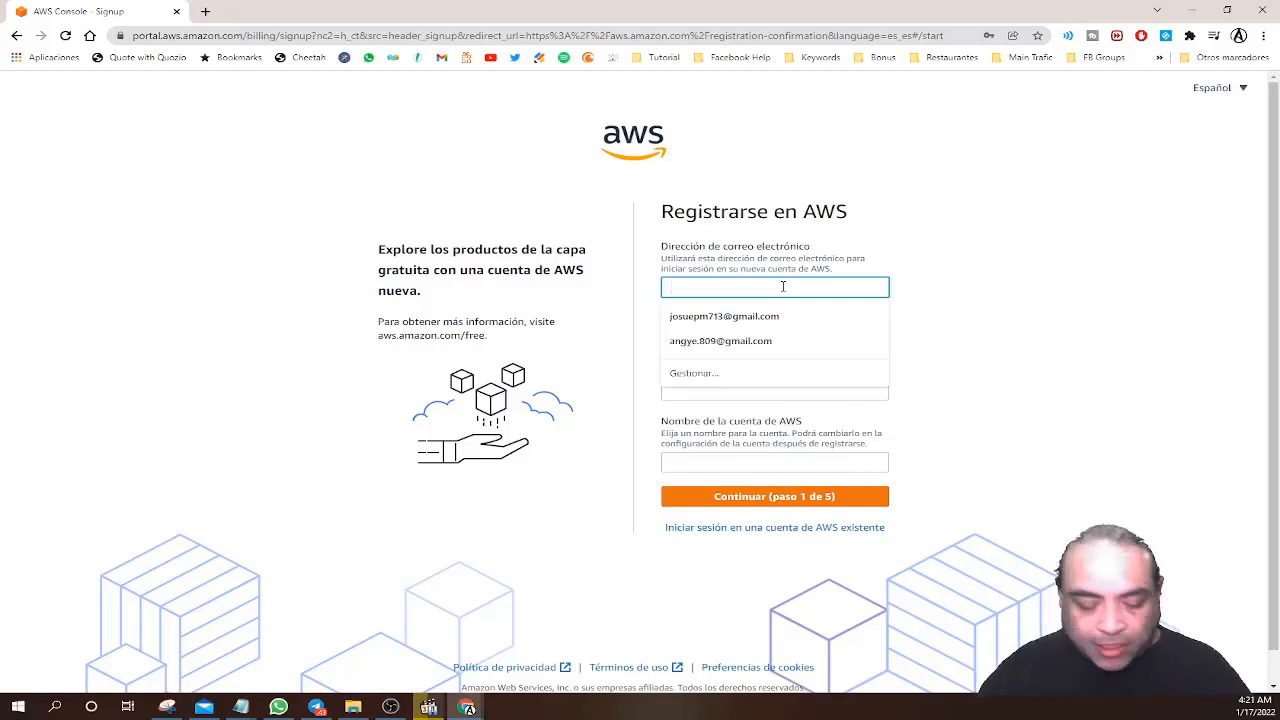
pyautogui.click(780, 314)
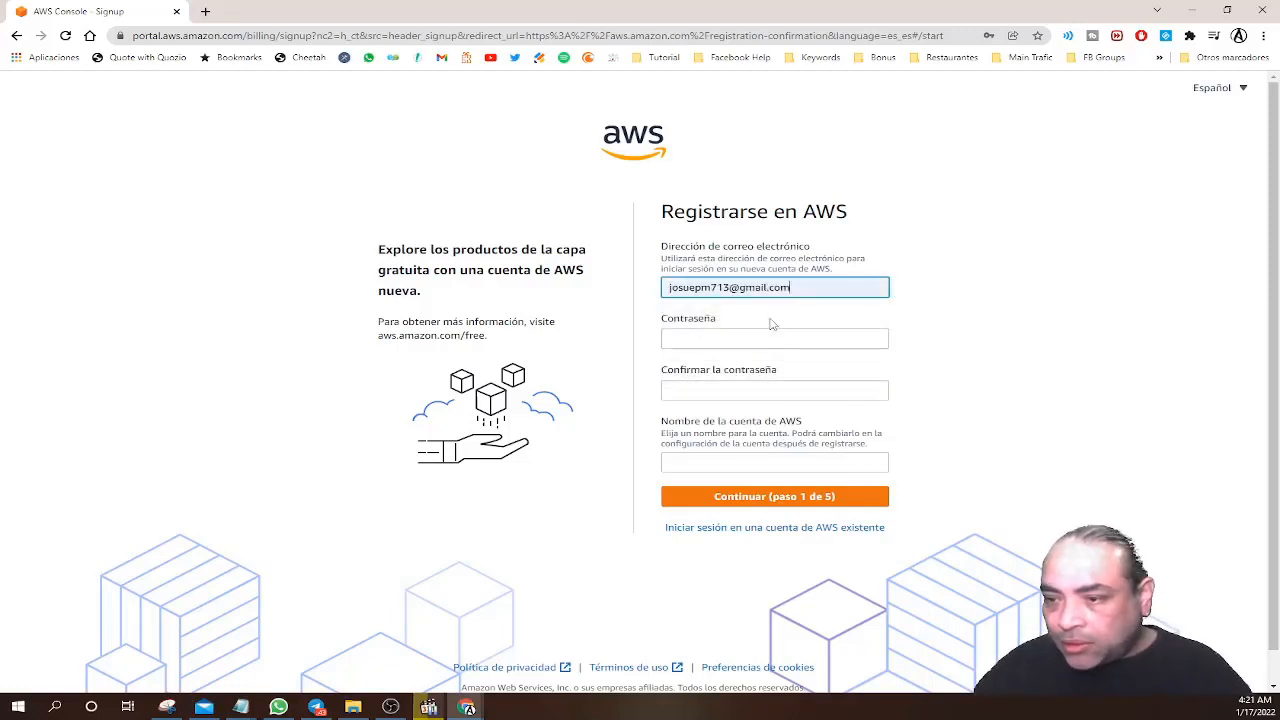
pyautogui.click(777, 339)
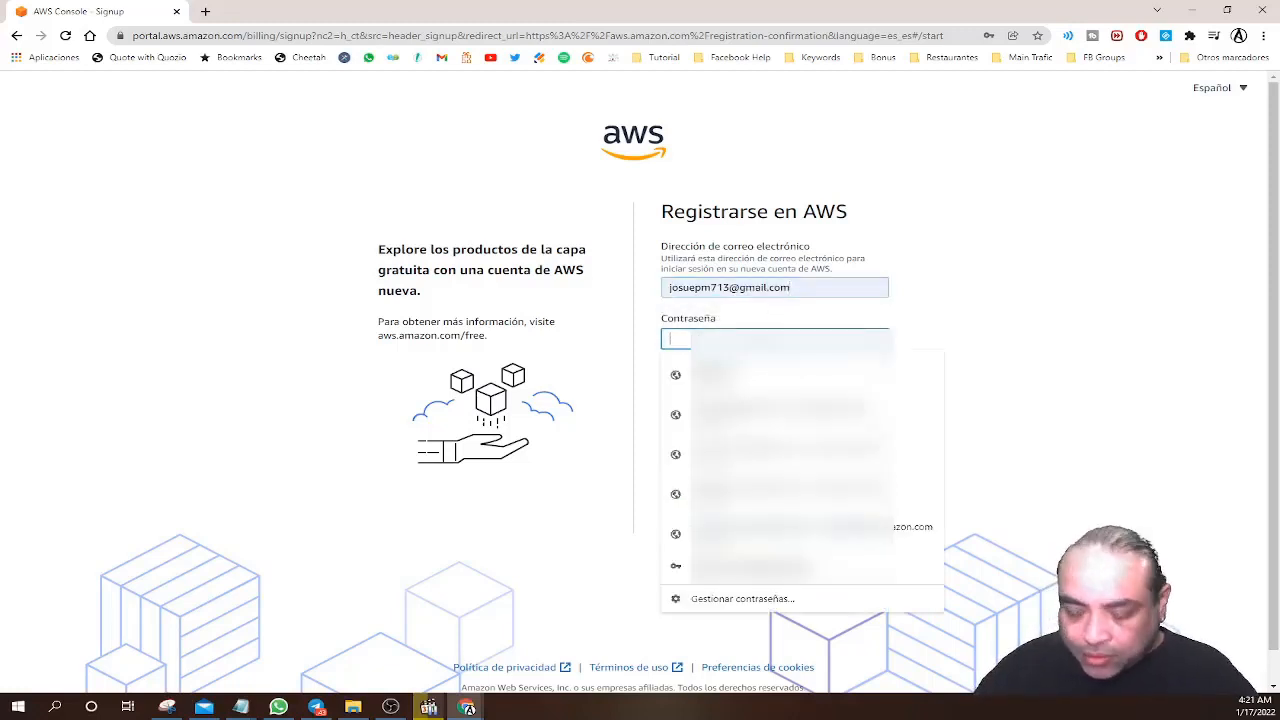
pyautogui.write('••••')
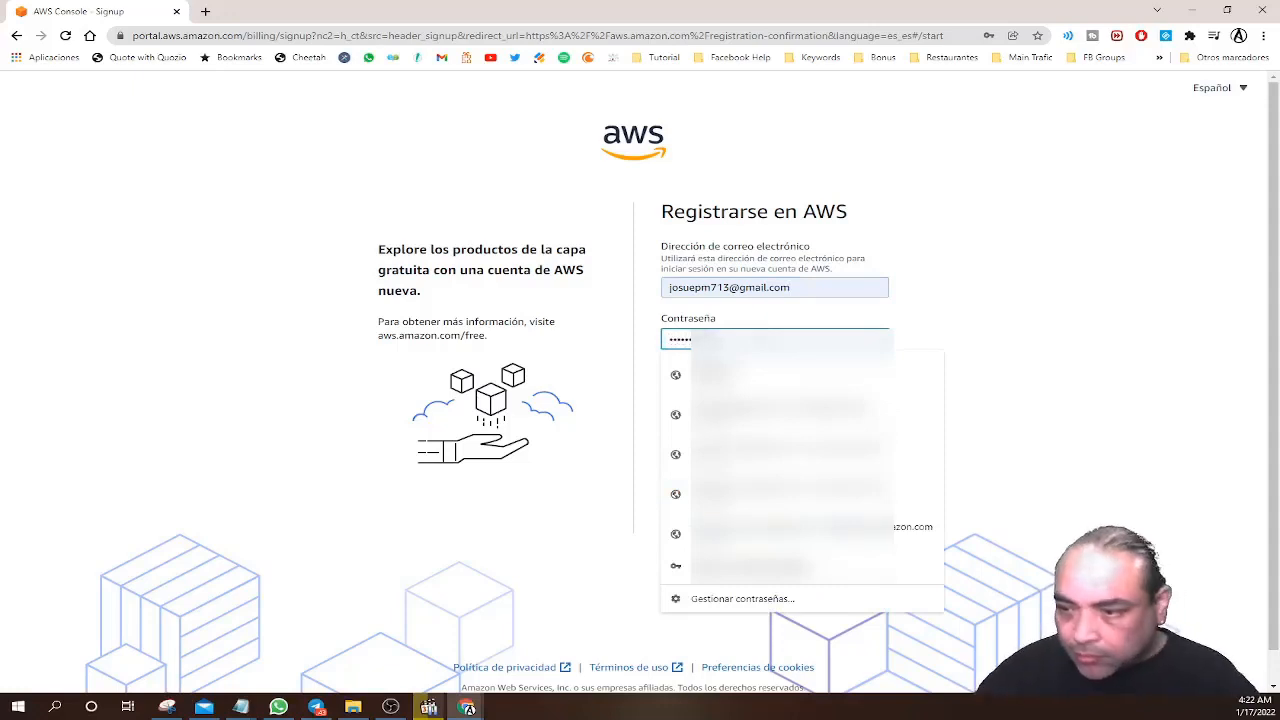
pyautogui.write('••••••••')
pyautogui.click(774, 388)
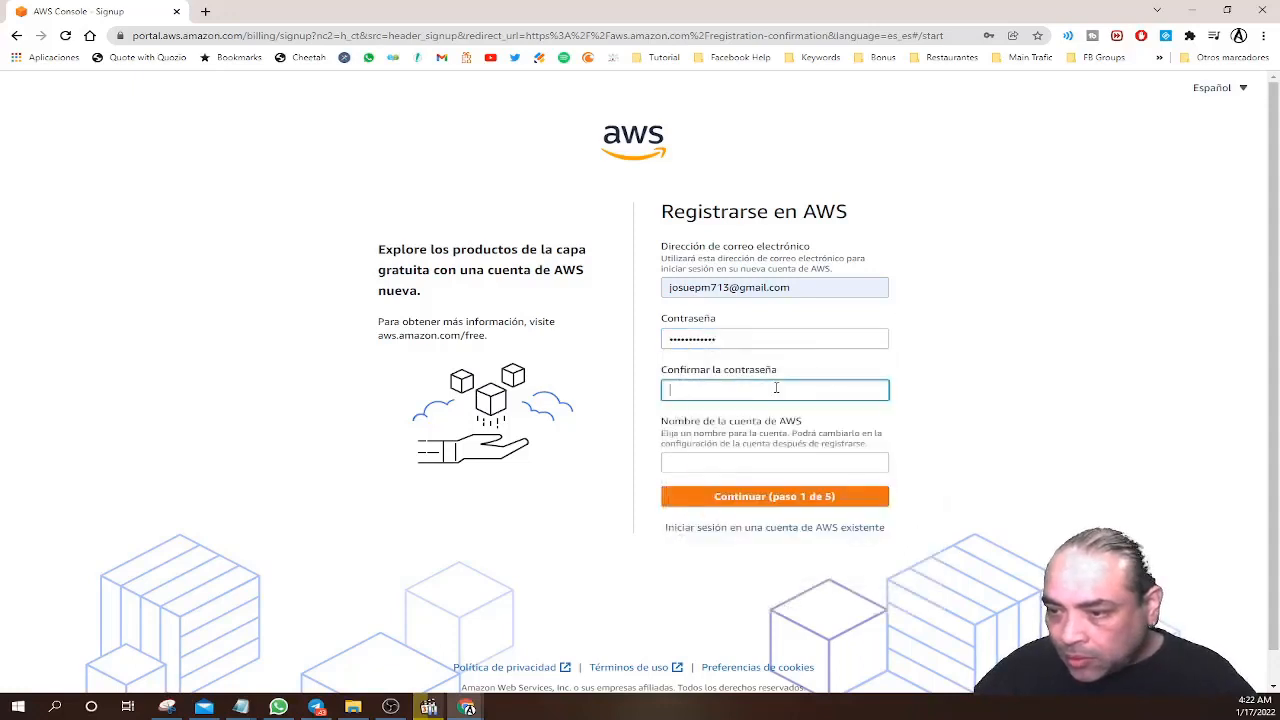
pyautogui.write('••••')
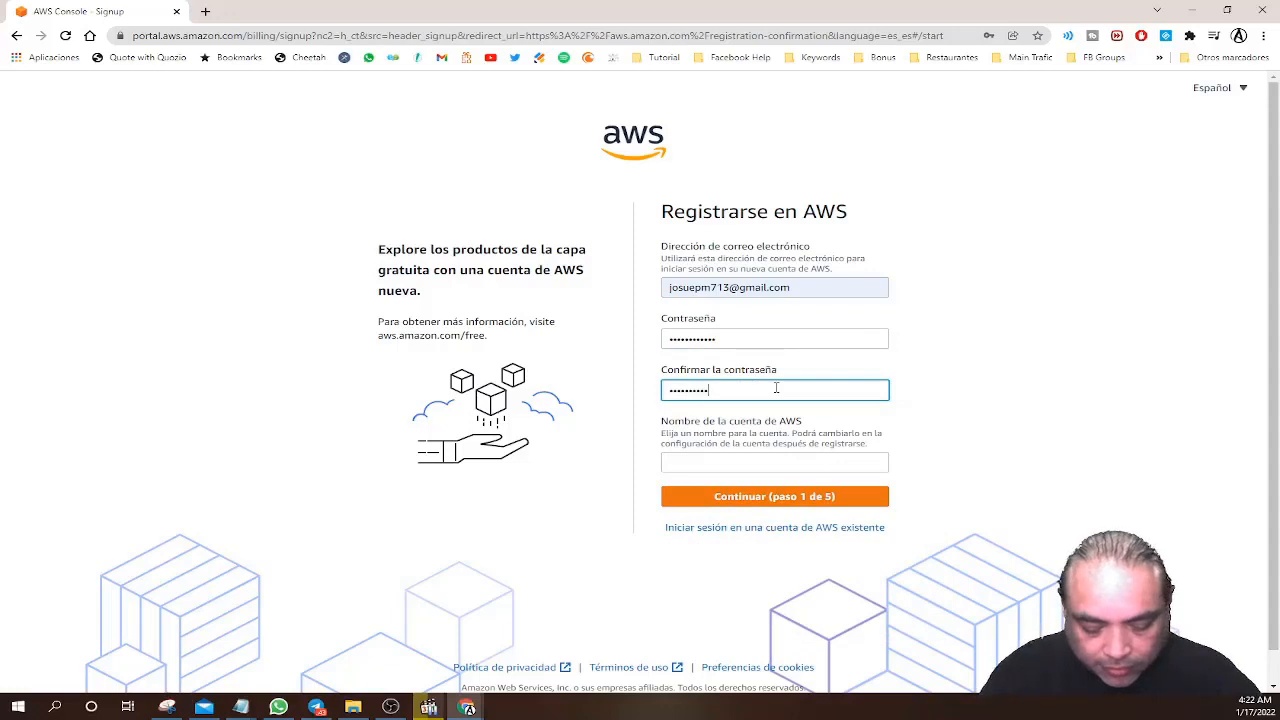
pyautogui.click(776, 464)
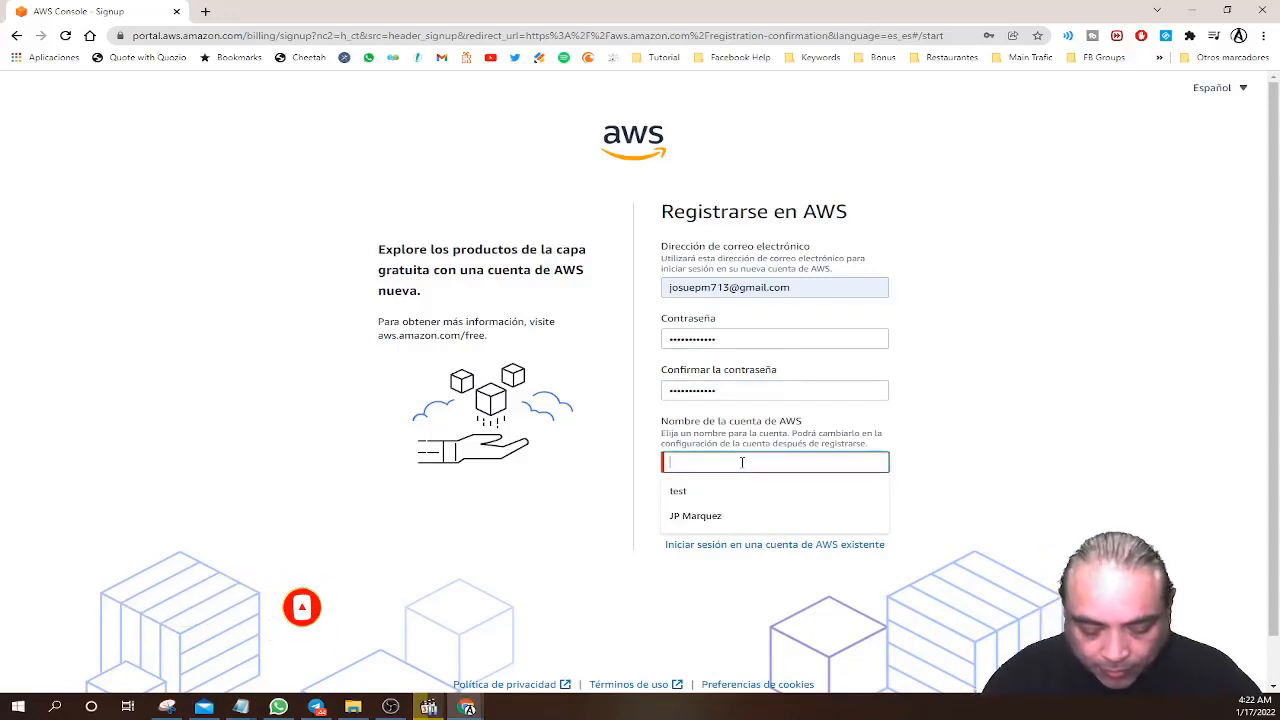
pyautogui.write('J')
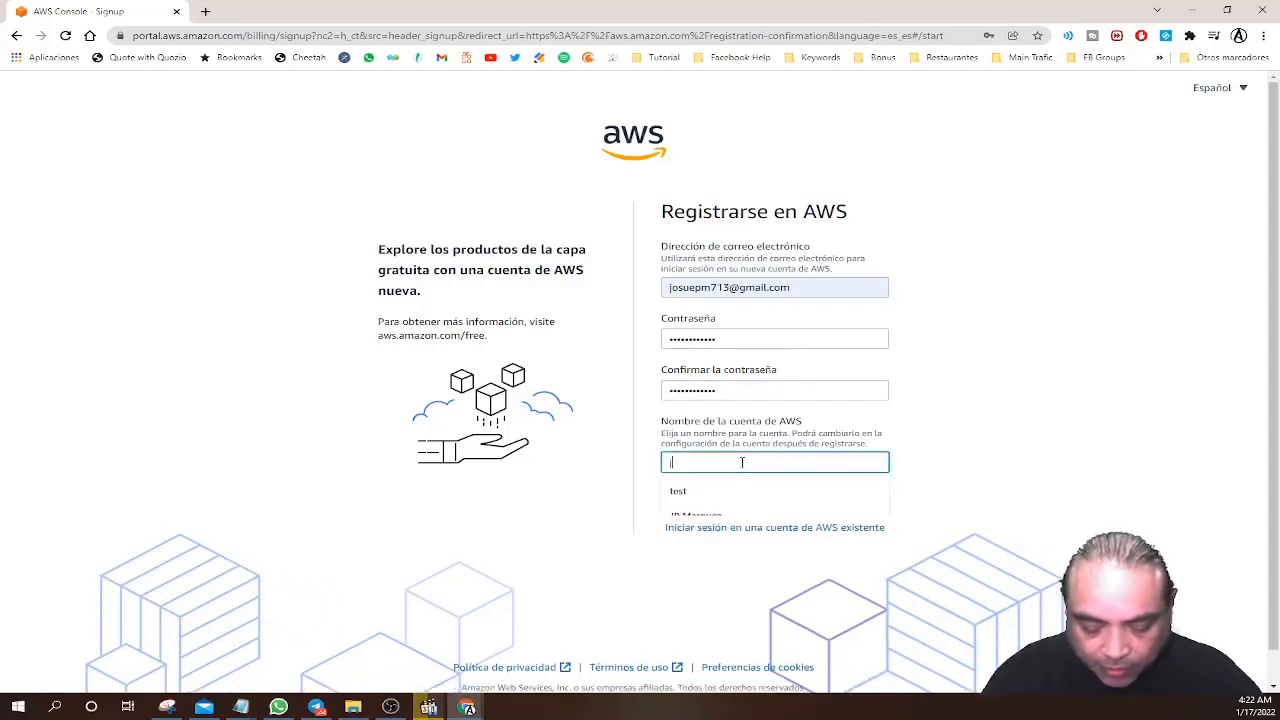
pyautogui.write('pmarquez')
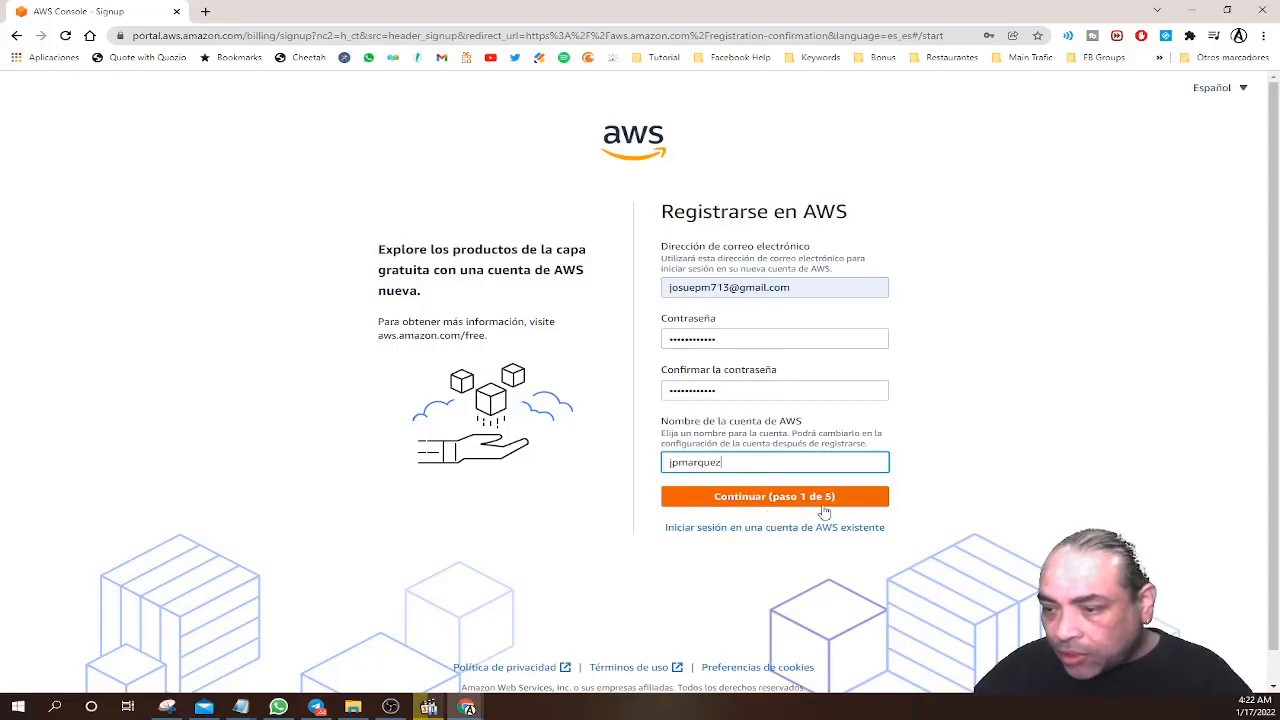
# Step: Enter the captcha characters and submit step 1 of the sign-up form
pyautogui.click(820, 500)
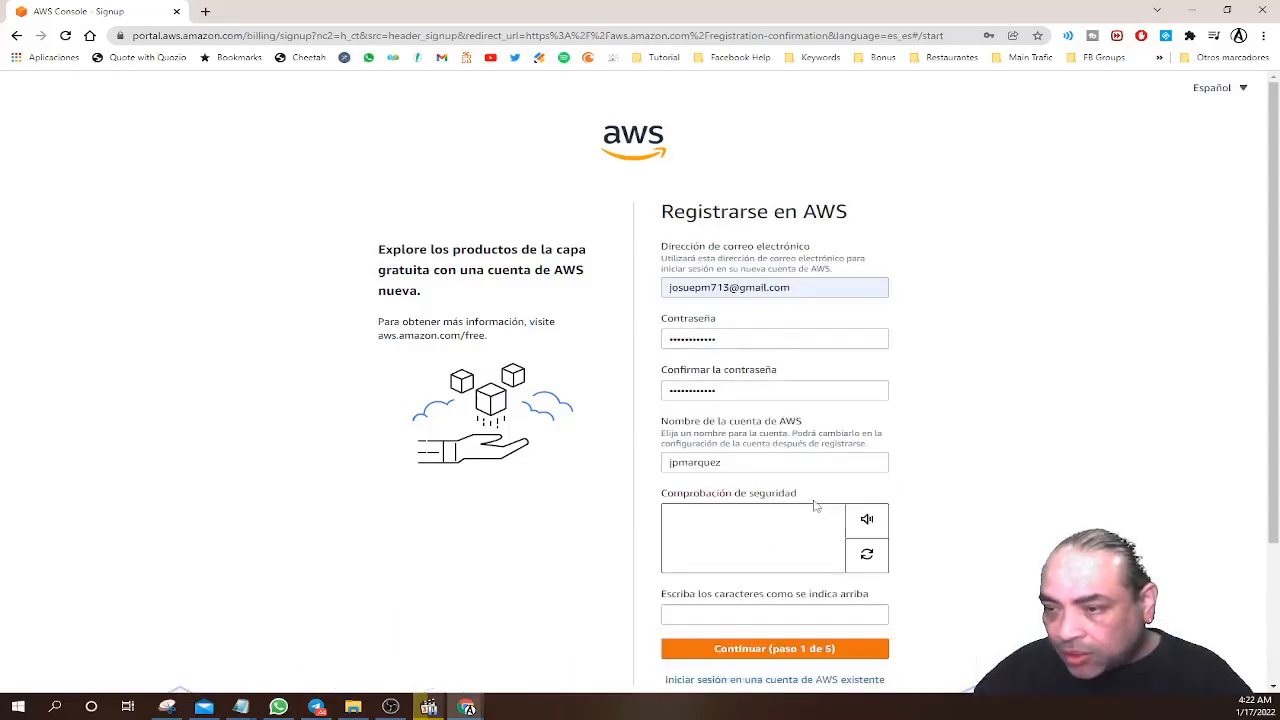
pyautogui.scroll(-2, 934, 289)
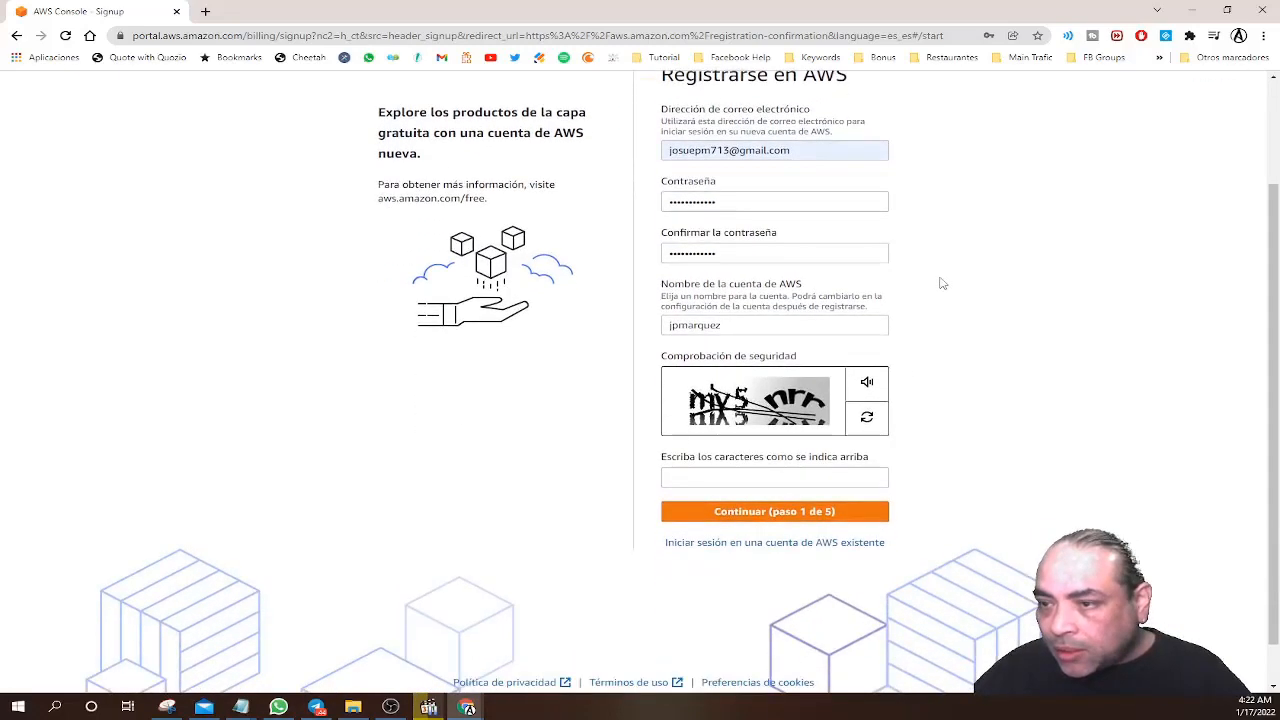
pyautogui.click(736, 478)
pyautogui.write('m')
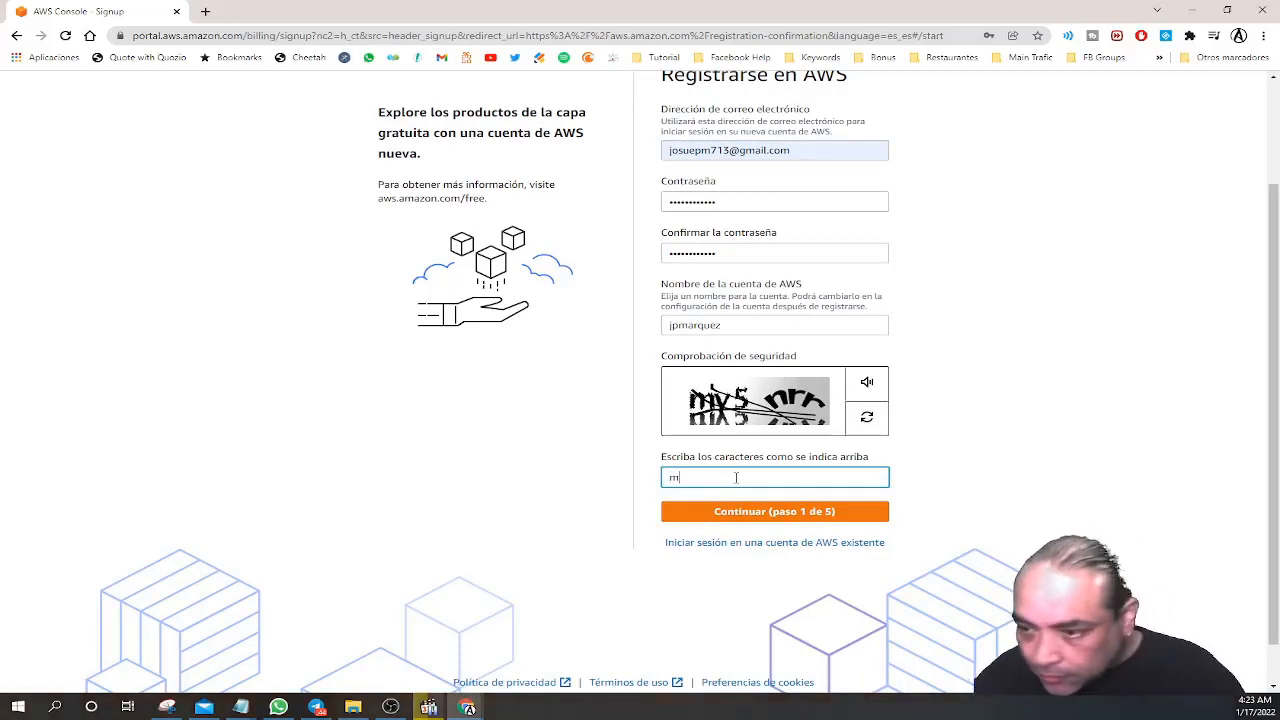
pyautogui.write('v')
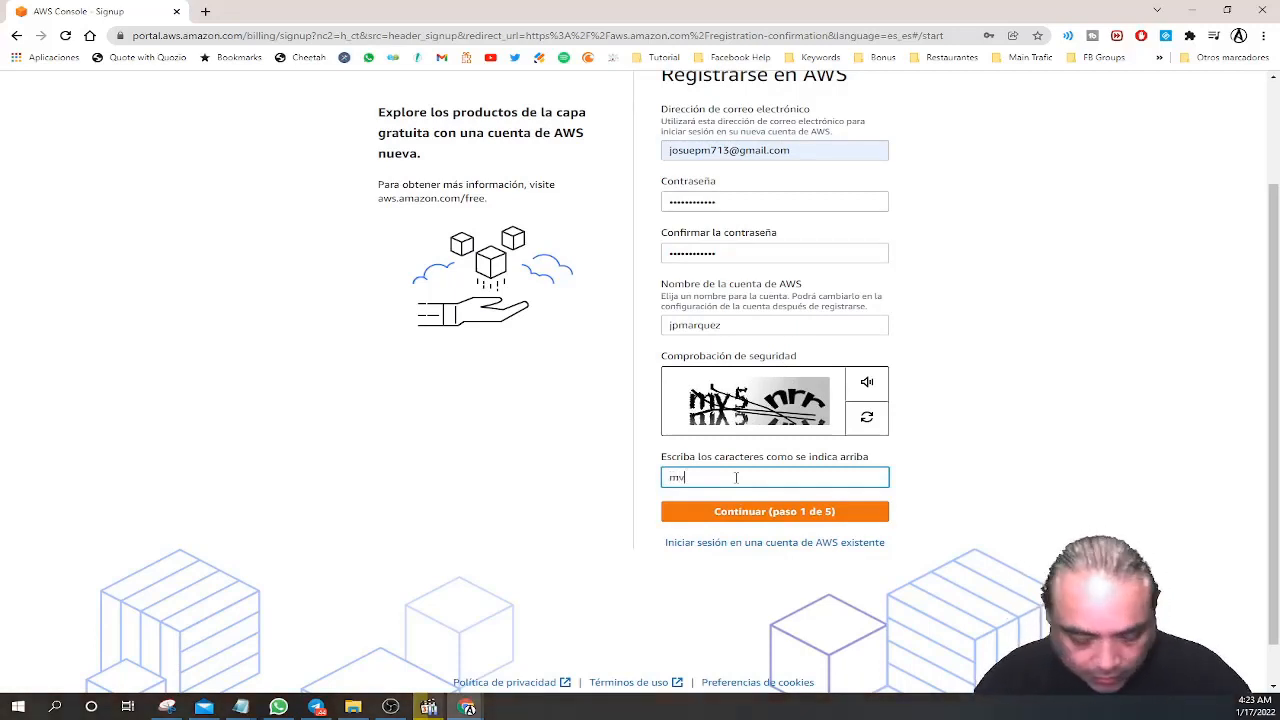
pyautogui.write('5')
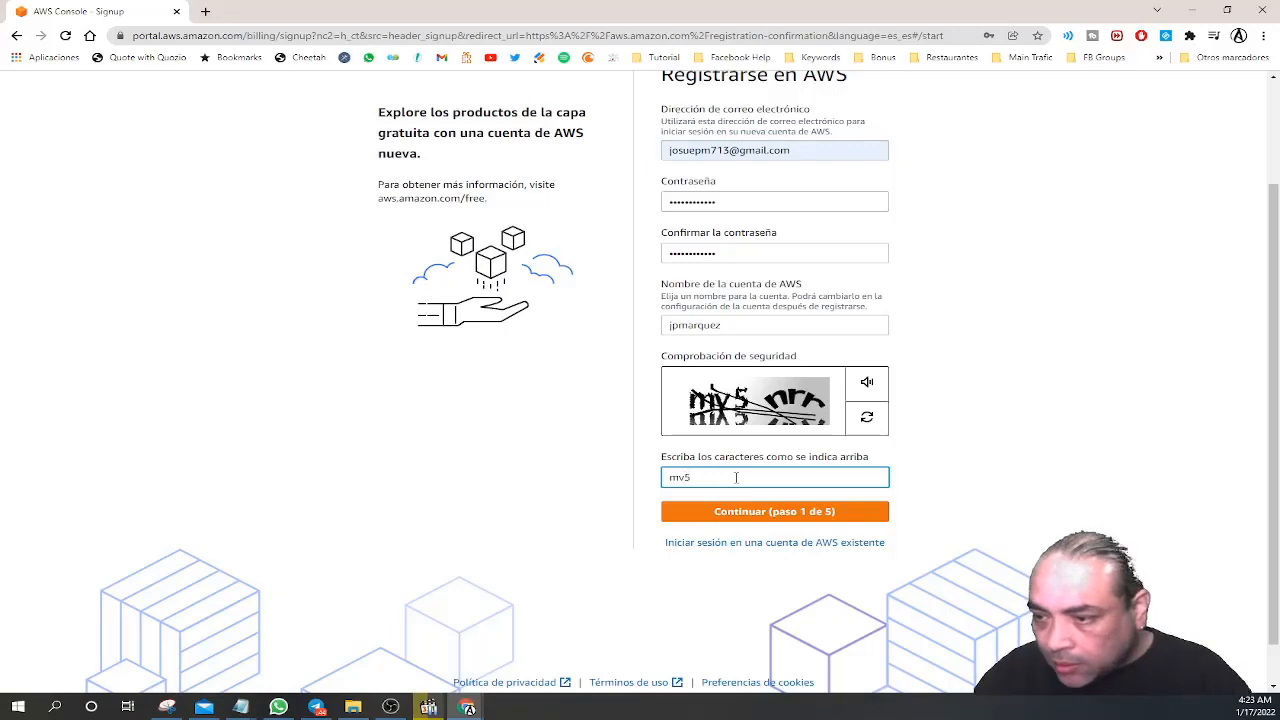
pyautogui.write('n')
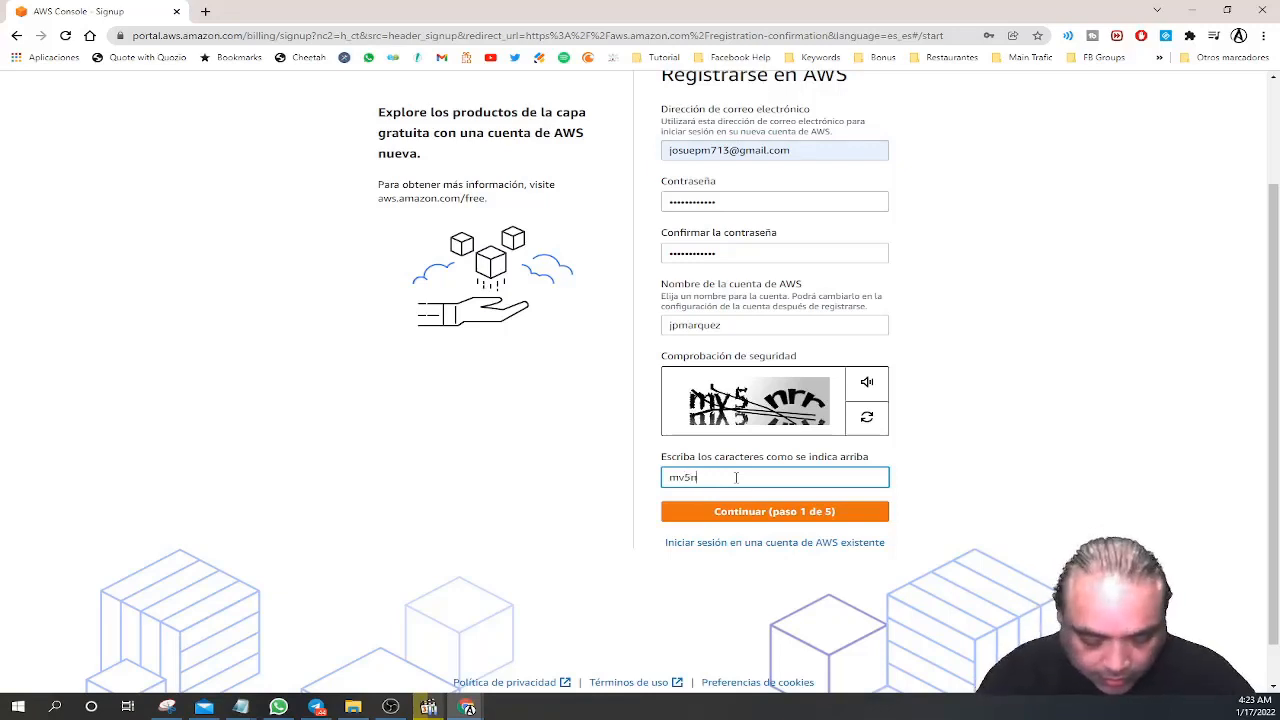
pyautogui.write('rr')
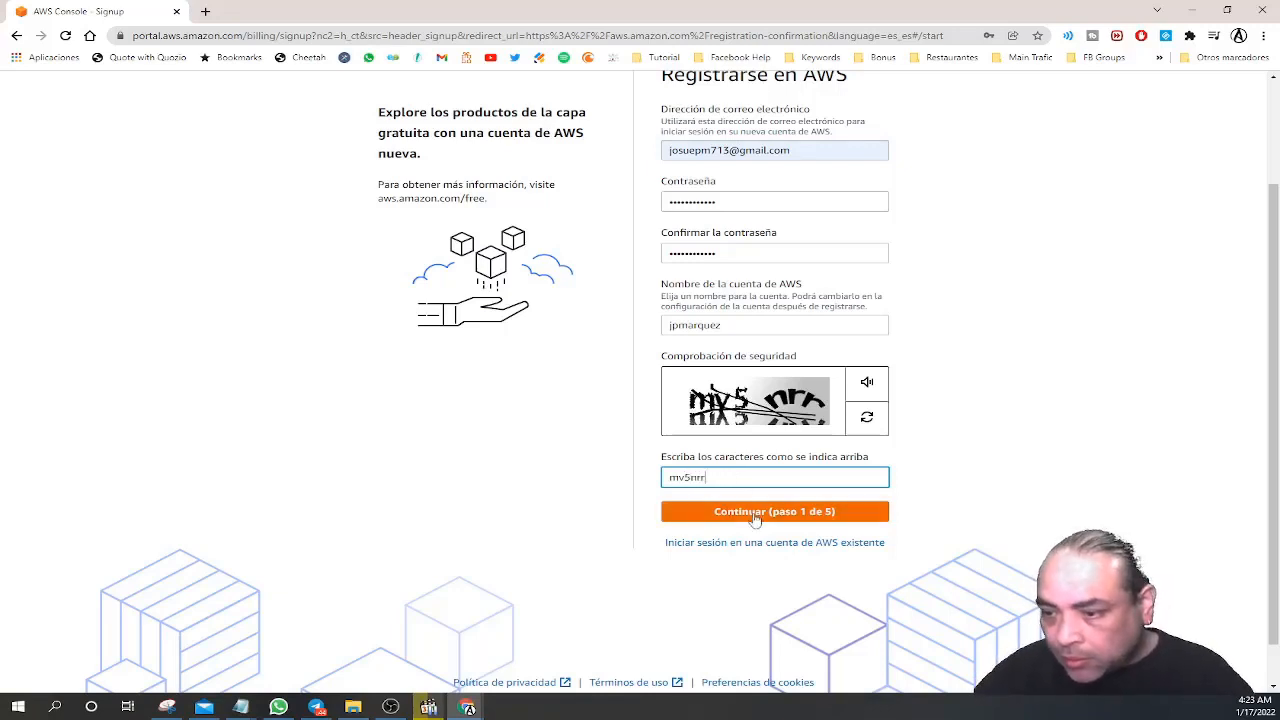
pyautogui.click(756, 514)
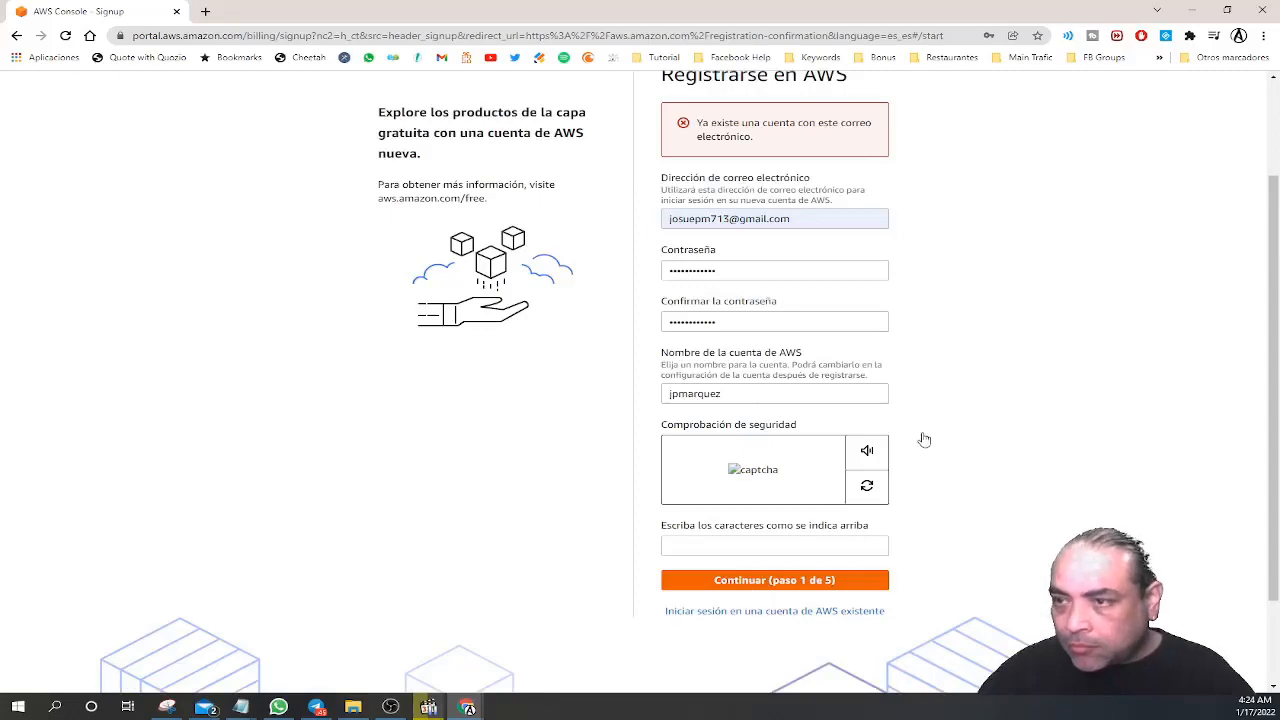
pyautogui.scroll(2, 925, 437)
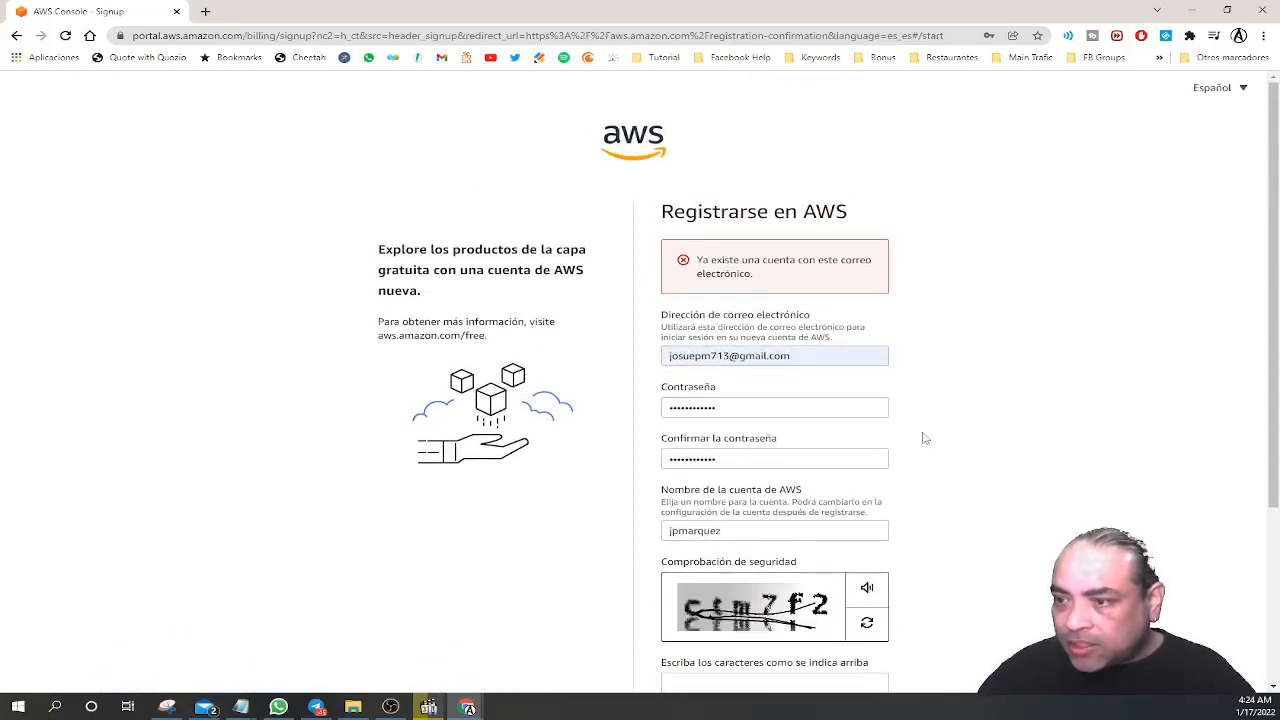
pyautogui.scroll(-2, 925, 437)
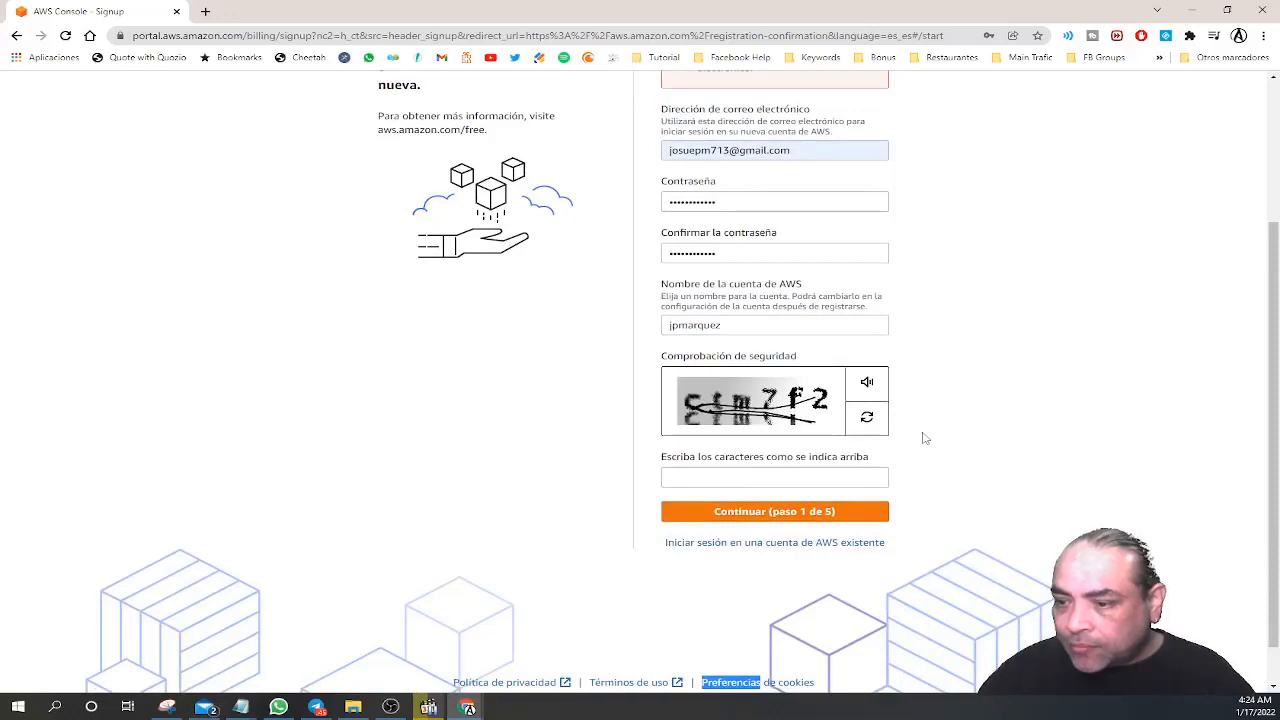
# Step: Switch to signing in with an existing account and enter the saved root-user e-mail
pyautogui.click(818, 545)
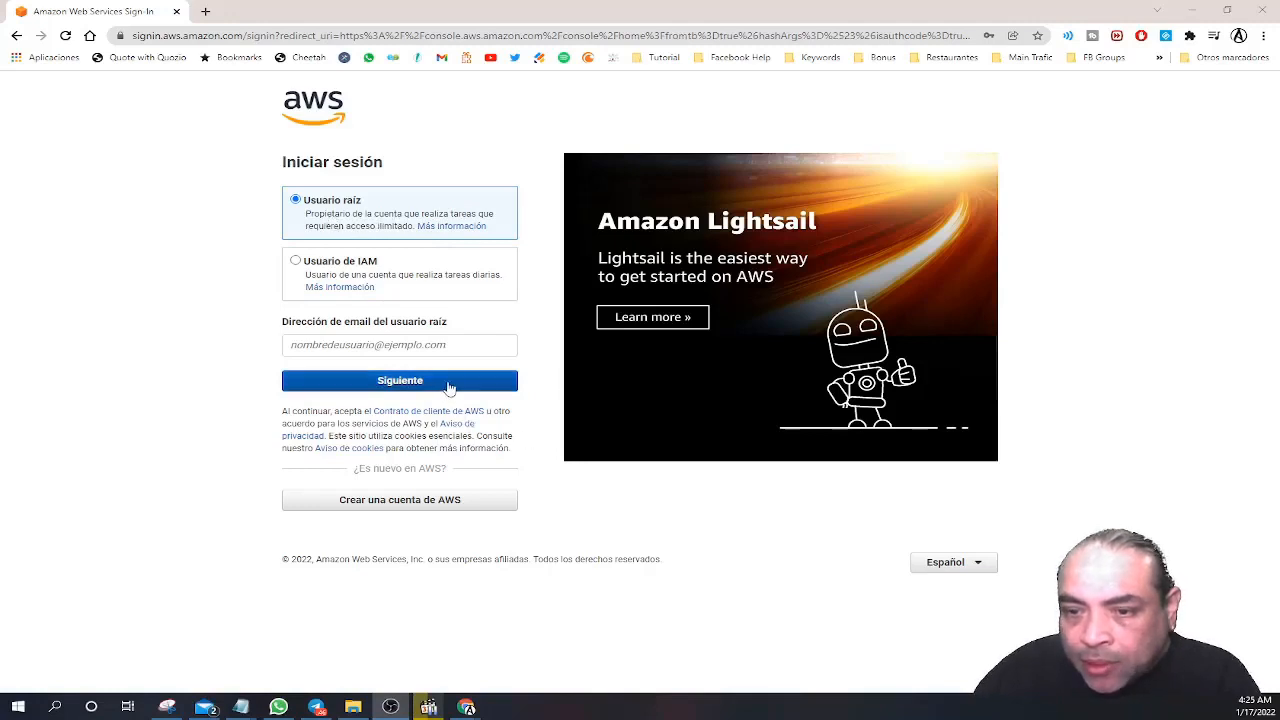
pyautogui.click(439, 346)
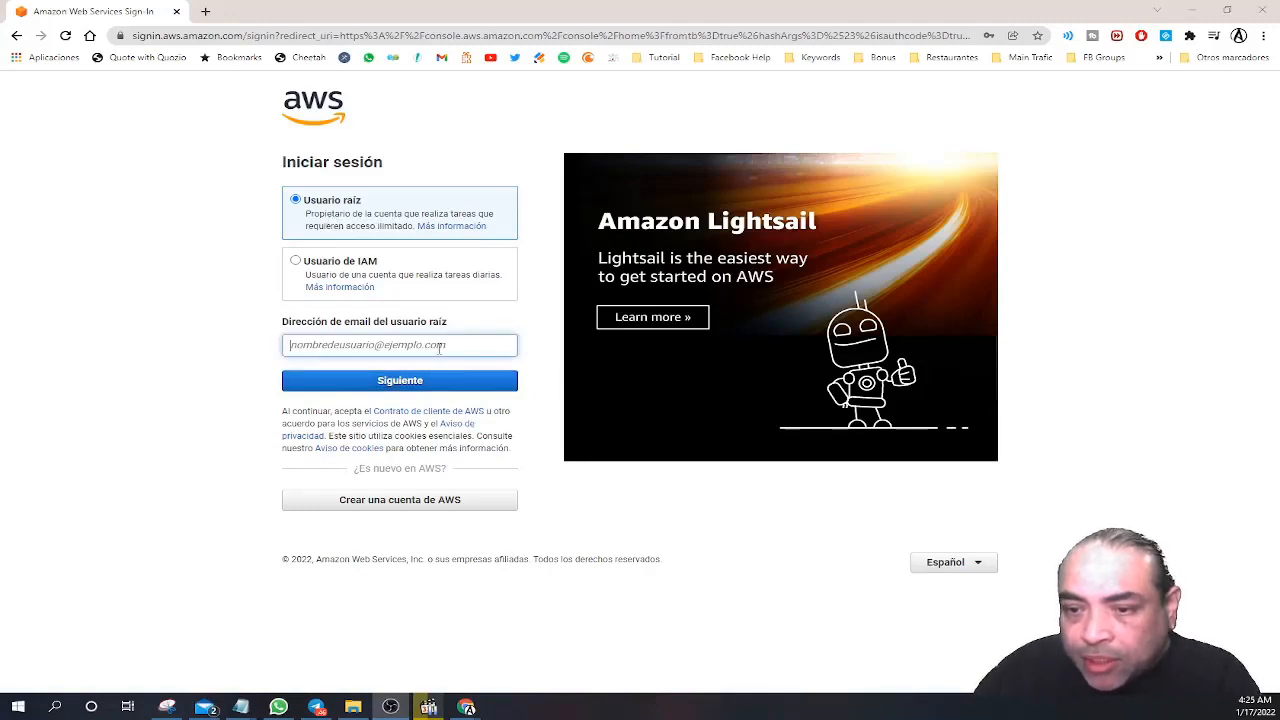
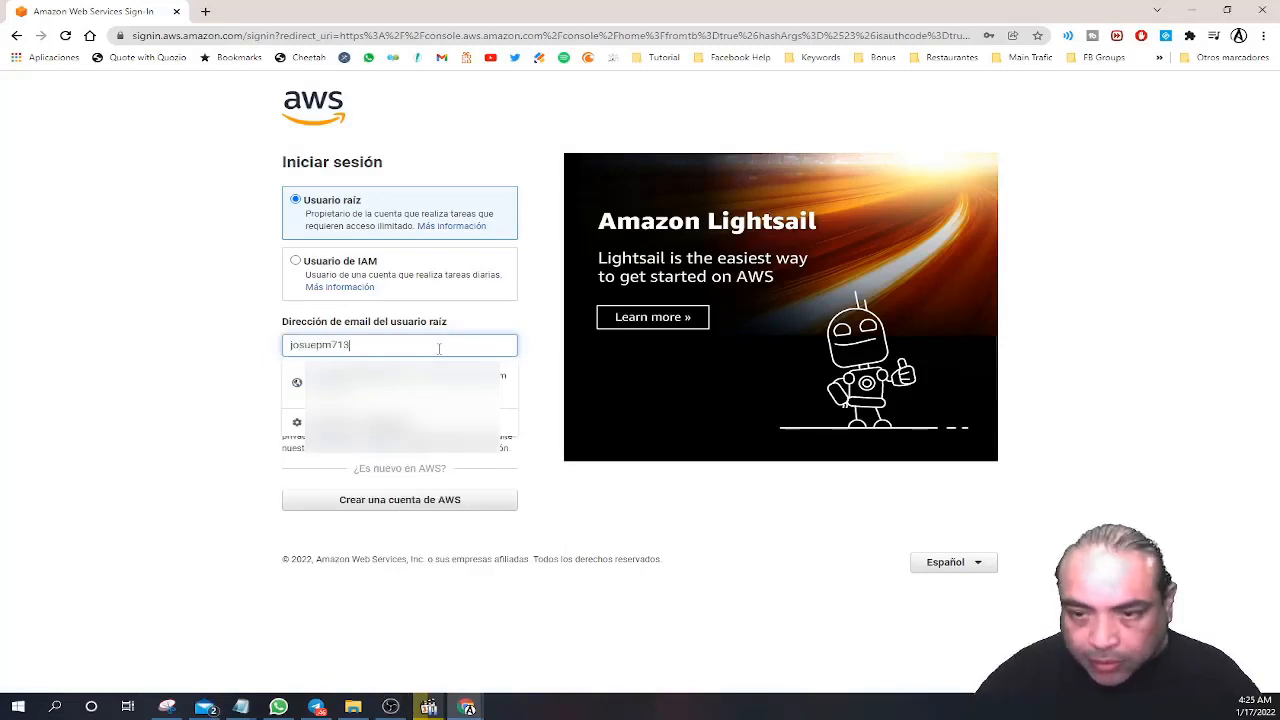
pyautogui.press('Down')
pyautogui.press('Return')
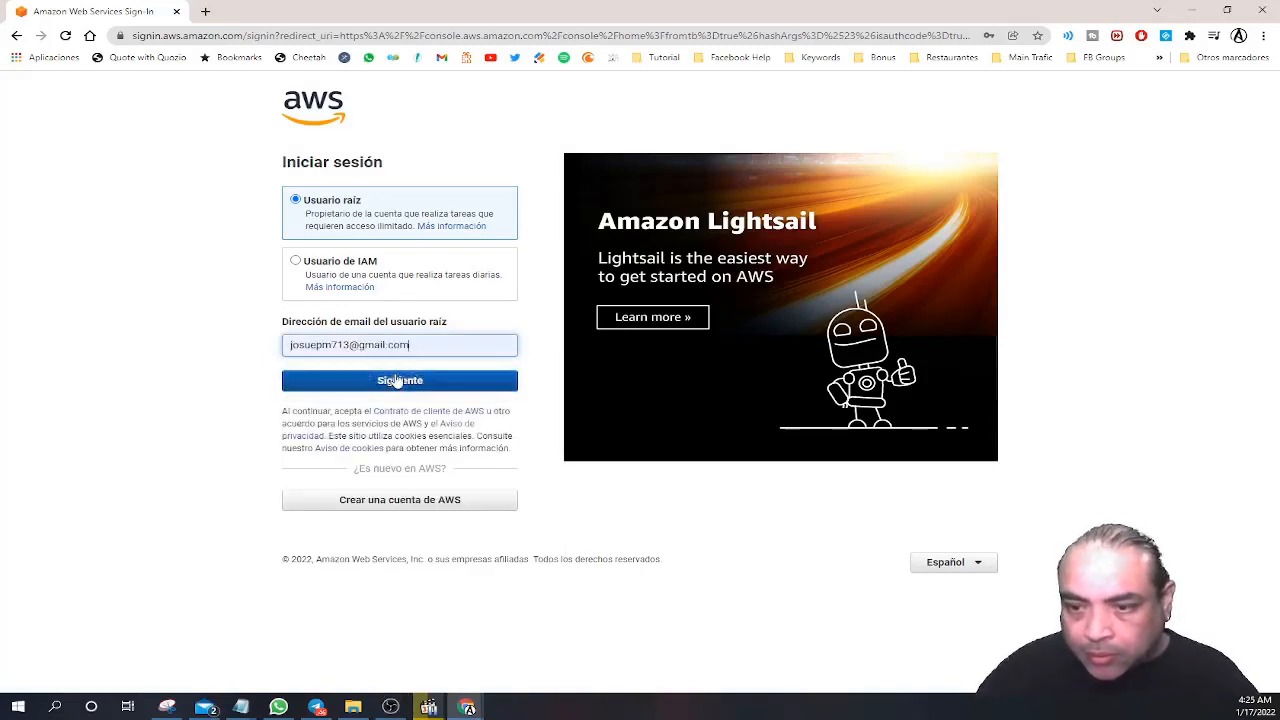
# Step: Pass the captcha security check and type the root-user password
pyautogui.click(400, 383)
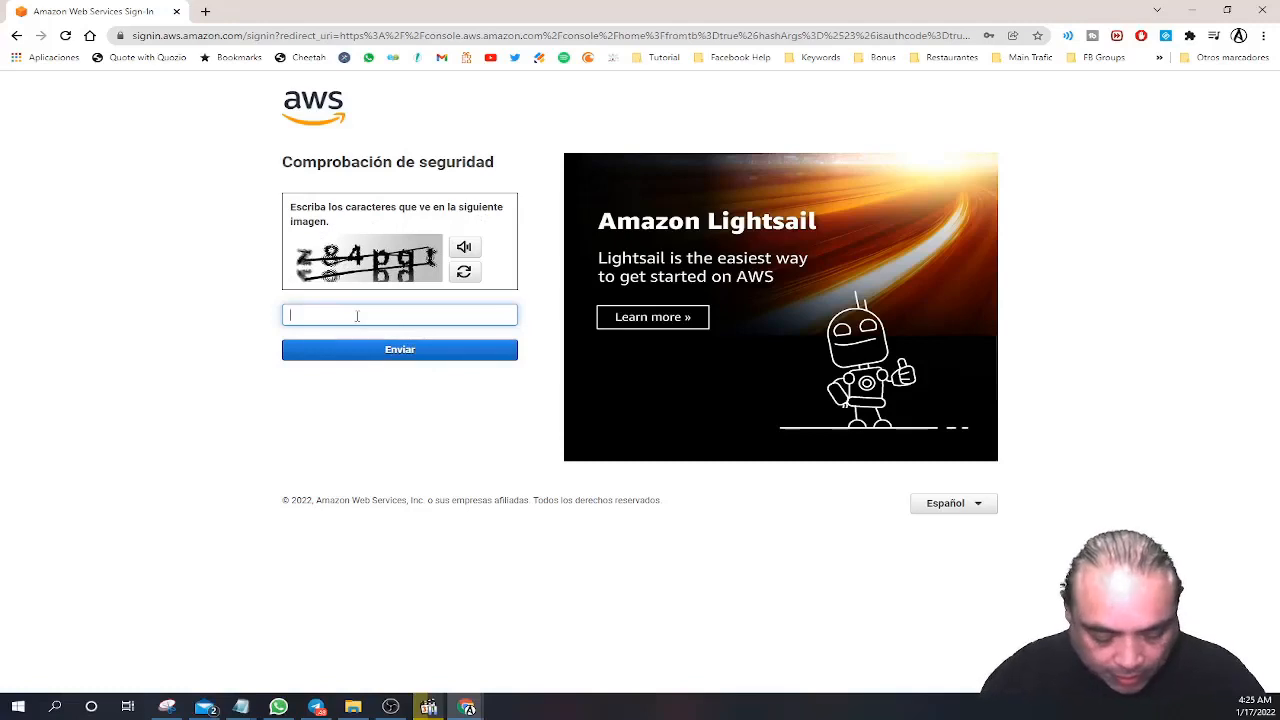
pyautogui.write('z84p')
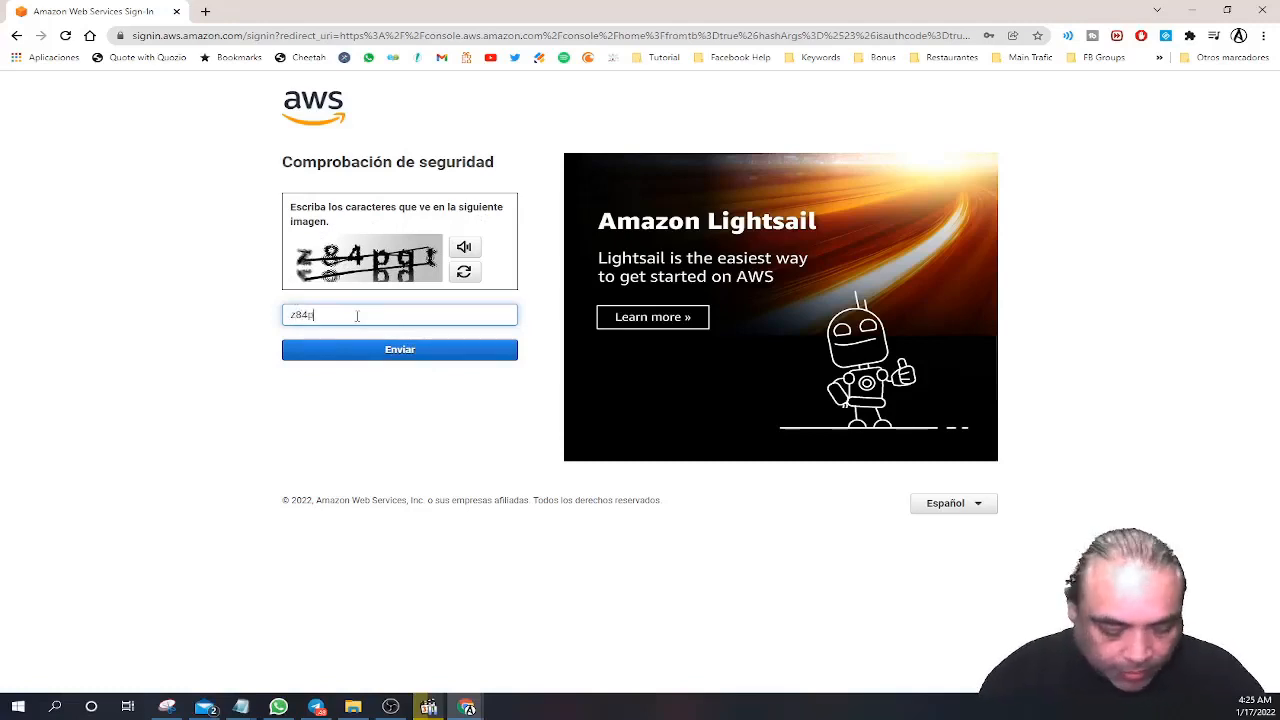
pyautogui.write('qt')
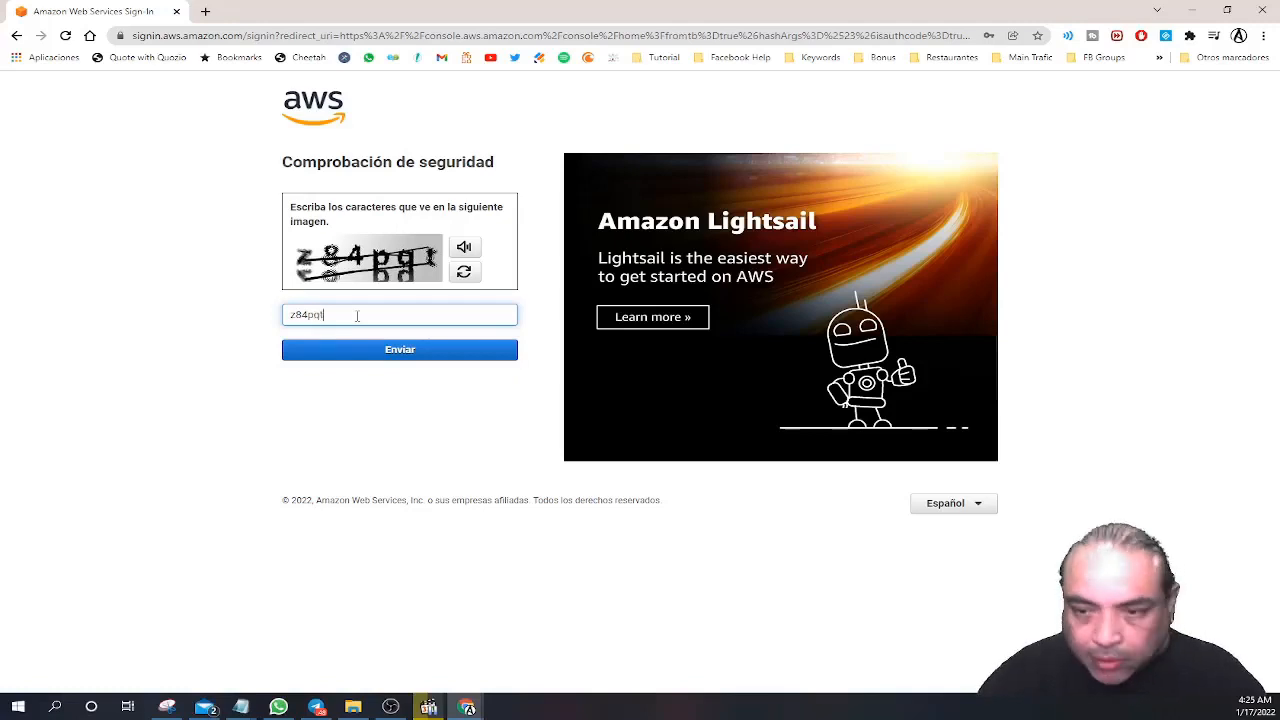
pyautogui.click(386, 352)
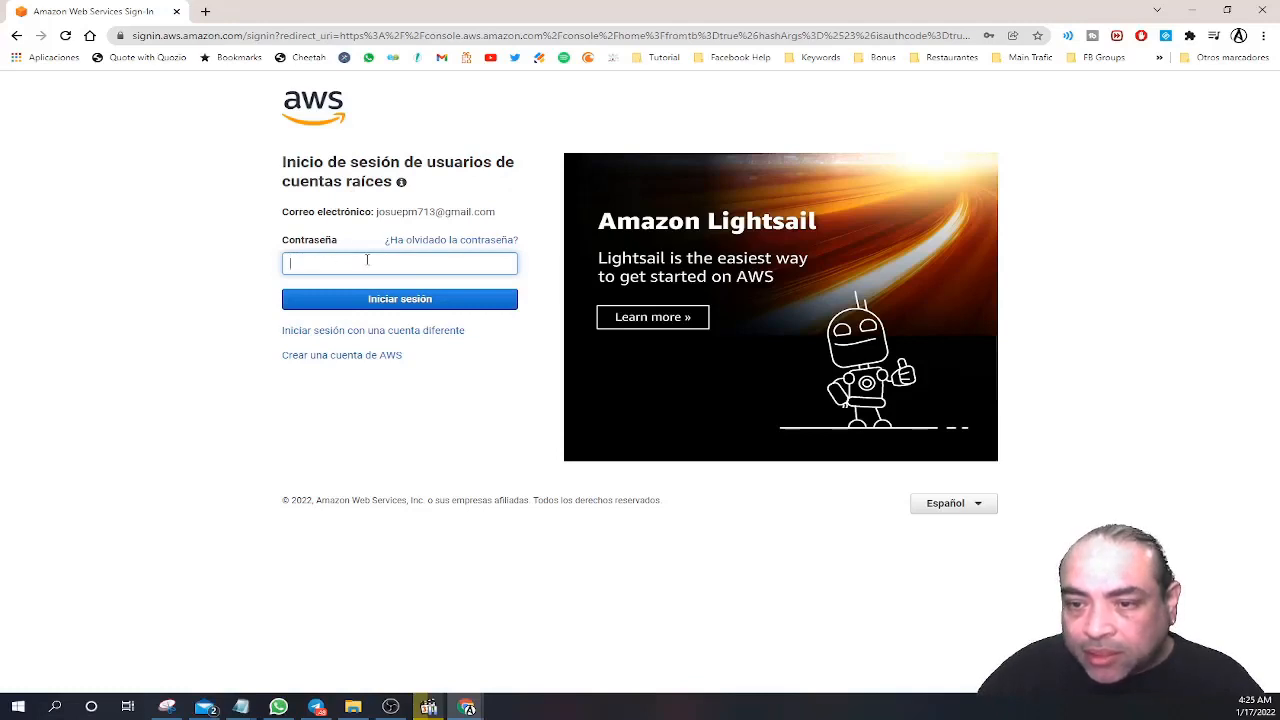
pyautogui.write('••••••')
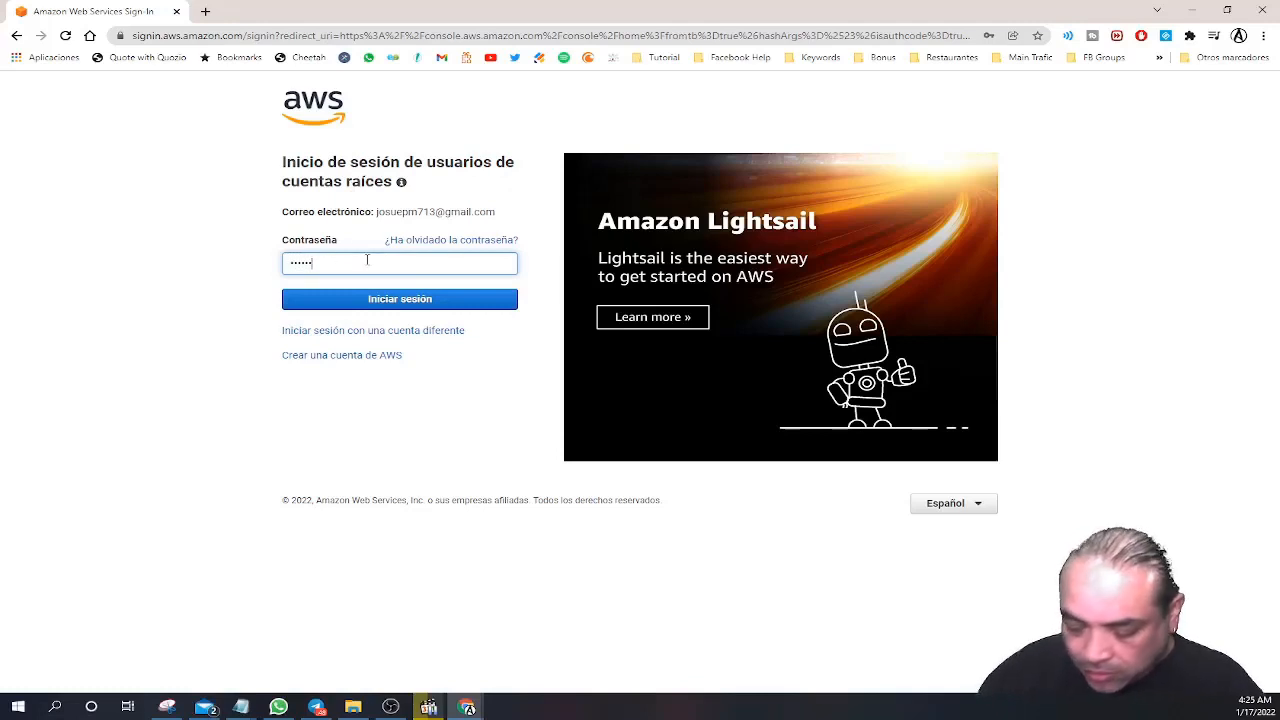
pyautogui.write('•')
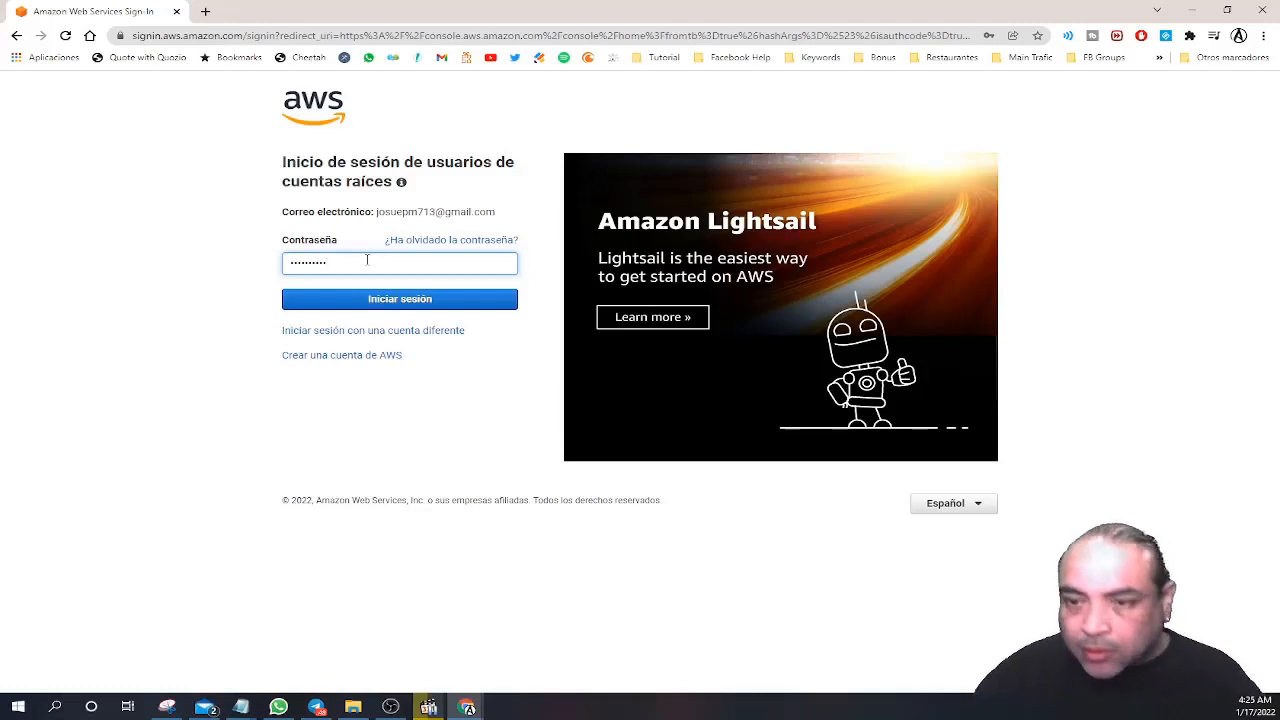
# Step: Submit the root sign-in, switch to the new Console Home, and dismiss the services tour
pyautogui.click(403, 299)
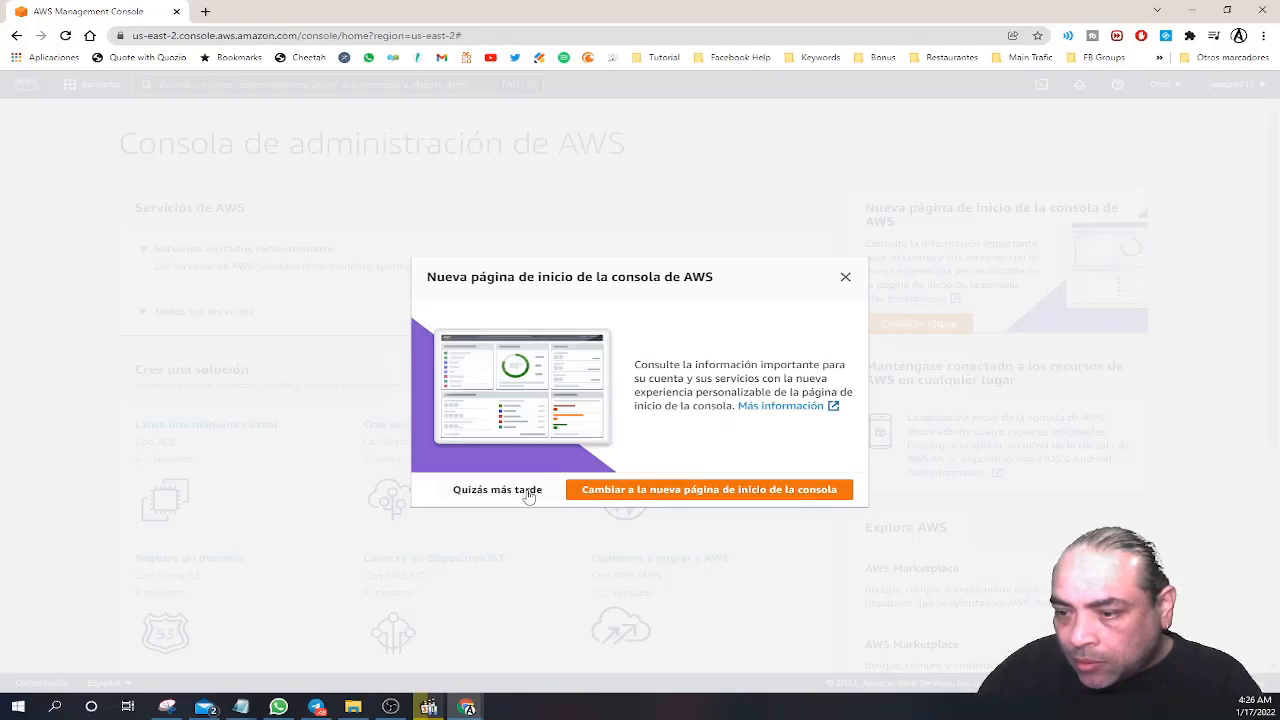
pyautogui.click(607, 495)
pyautogui.click(260, 219)
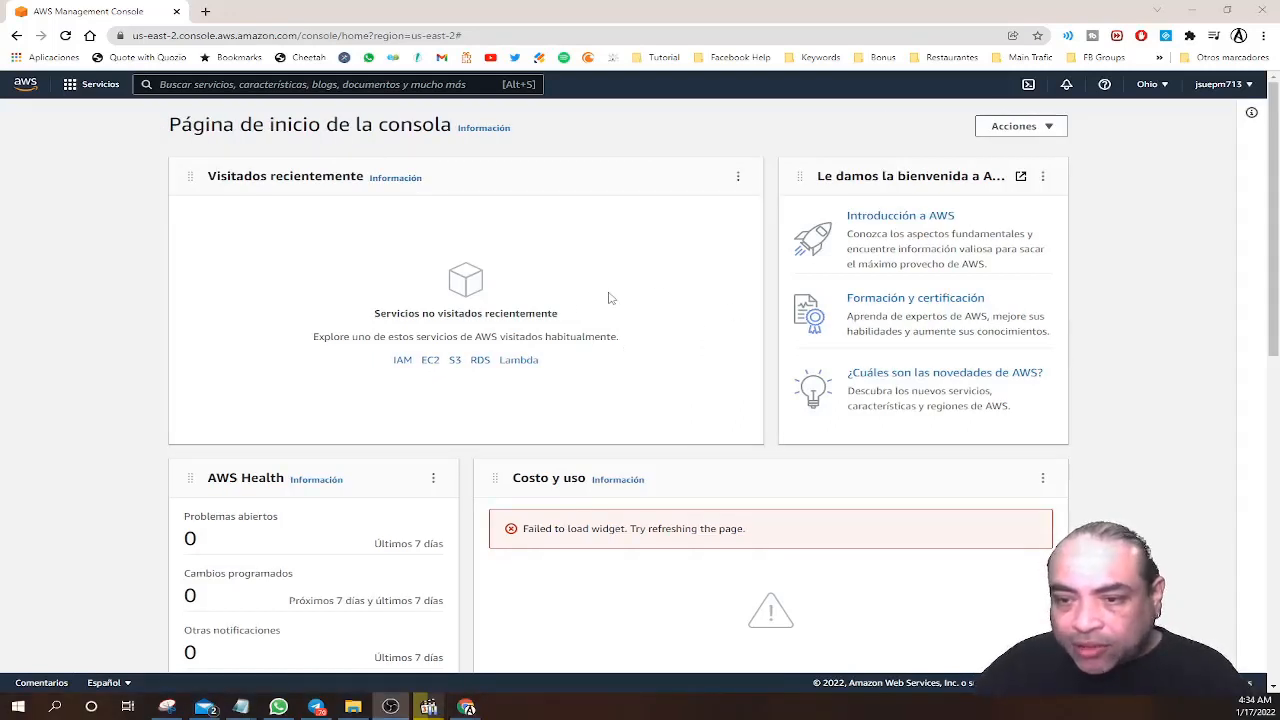
pyautogui.scroll(-6, 603, 325)
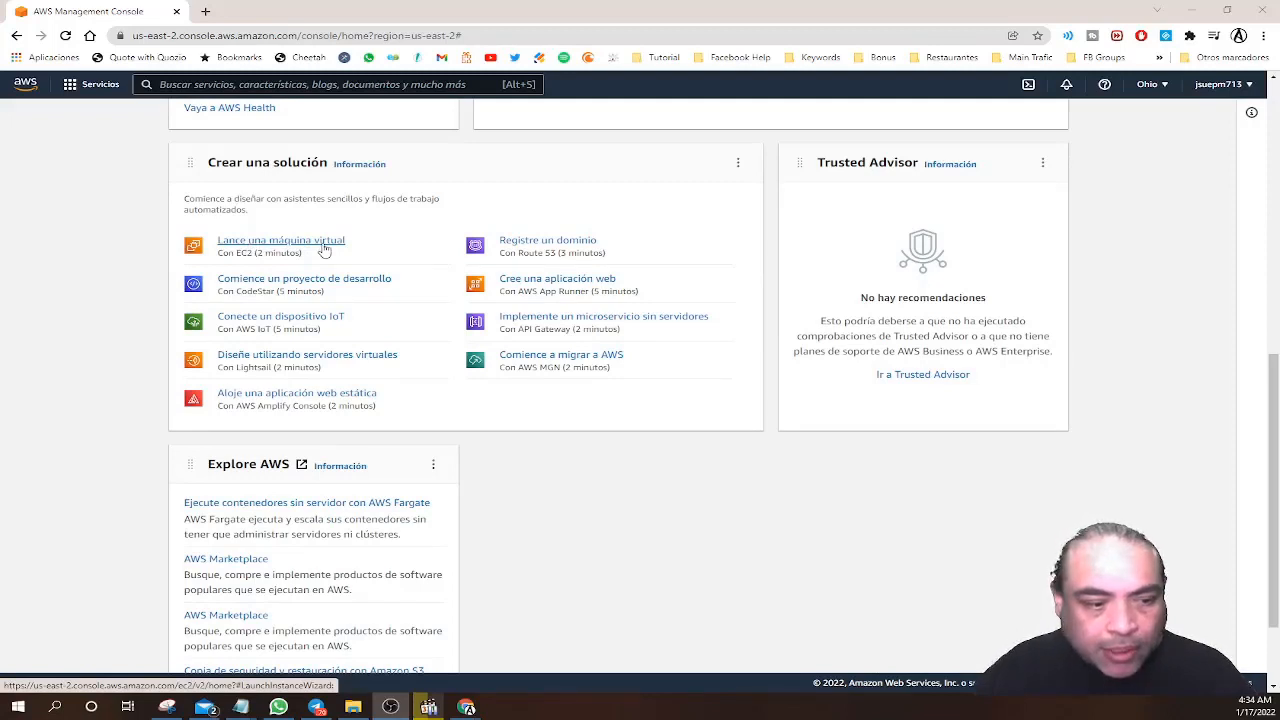
# Step: Start launching an EC2 virtual machine, then open 'Complete your AWS registration' in a new tab
pyautogui.click(324, 250)
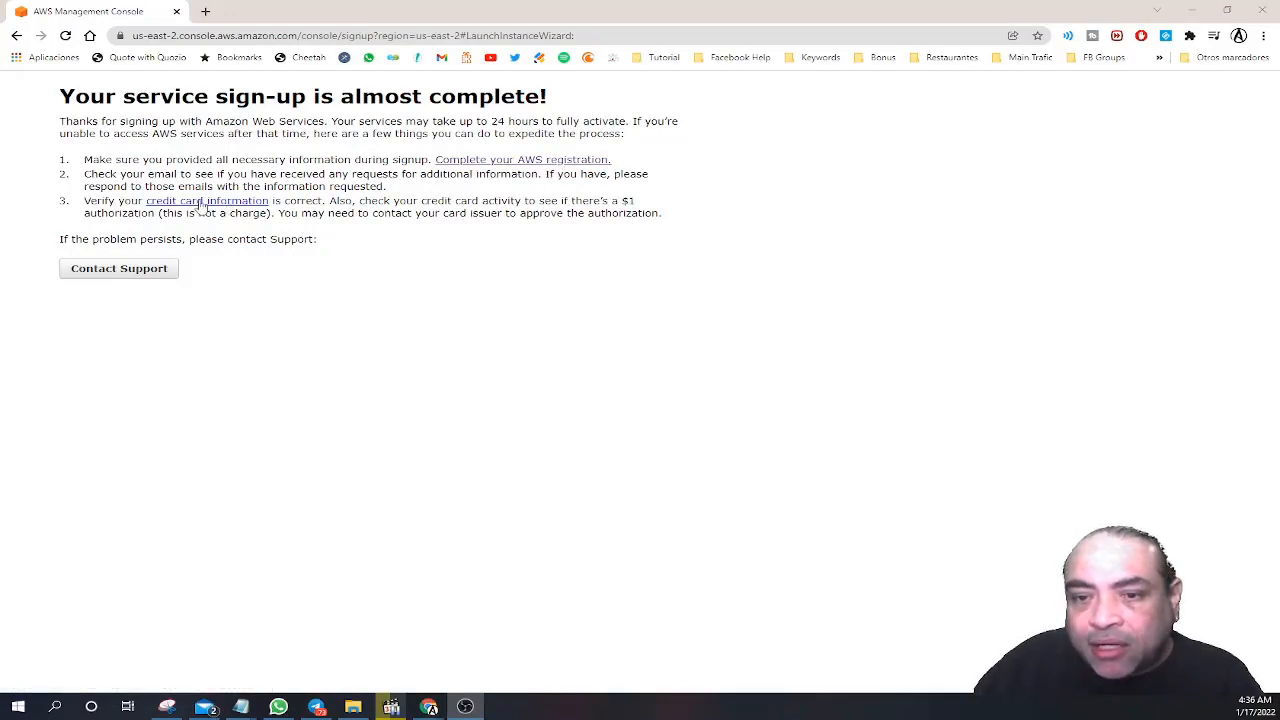
pyautogui.rightClick(539, 164)
pyautogui.click(569, 172)
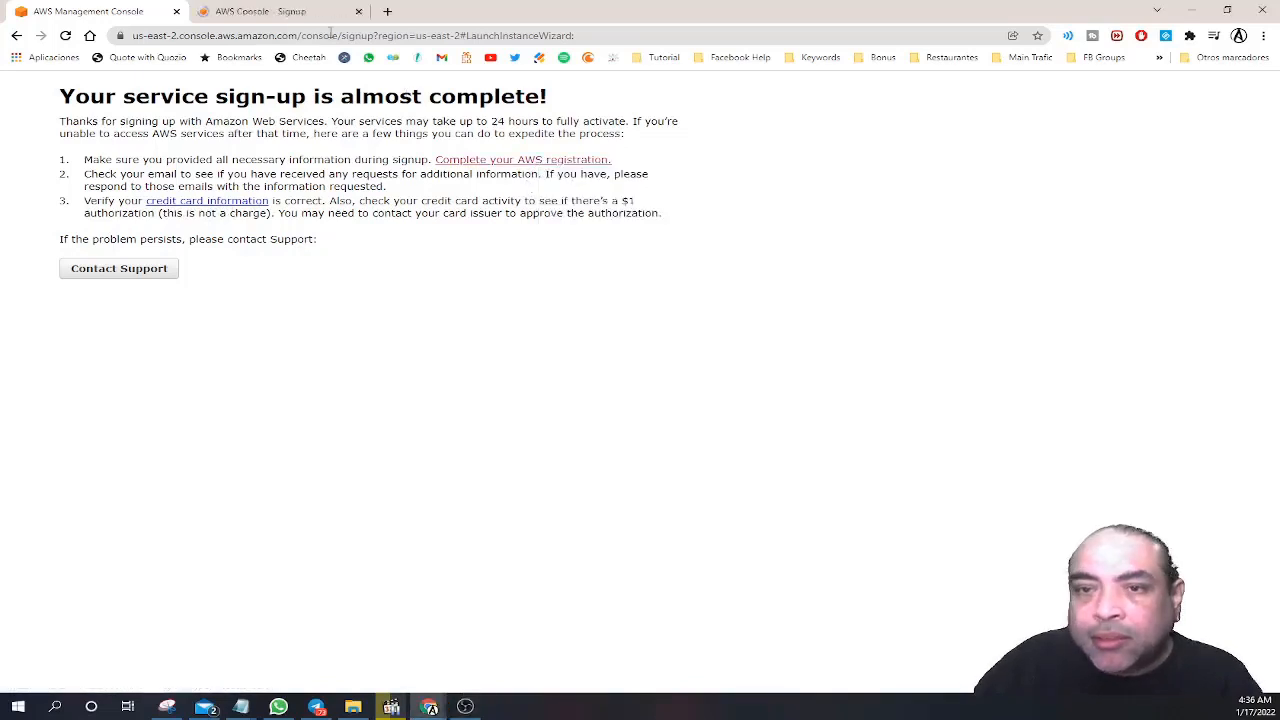
# Step: On the Signup tab, autofill the saved card, set its expiry month and year, and submit billing
pyautogui.click(265, 11)
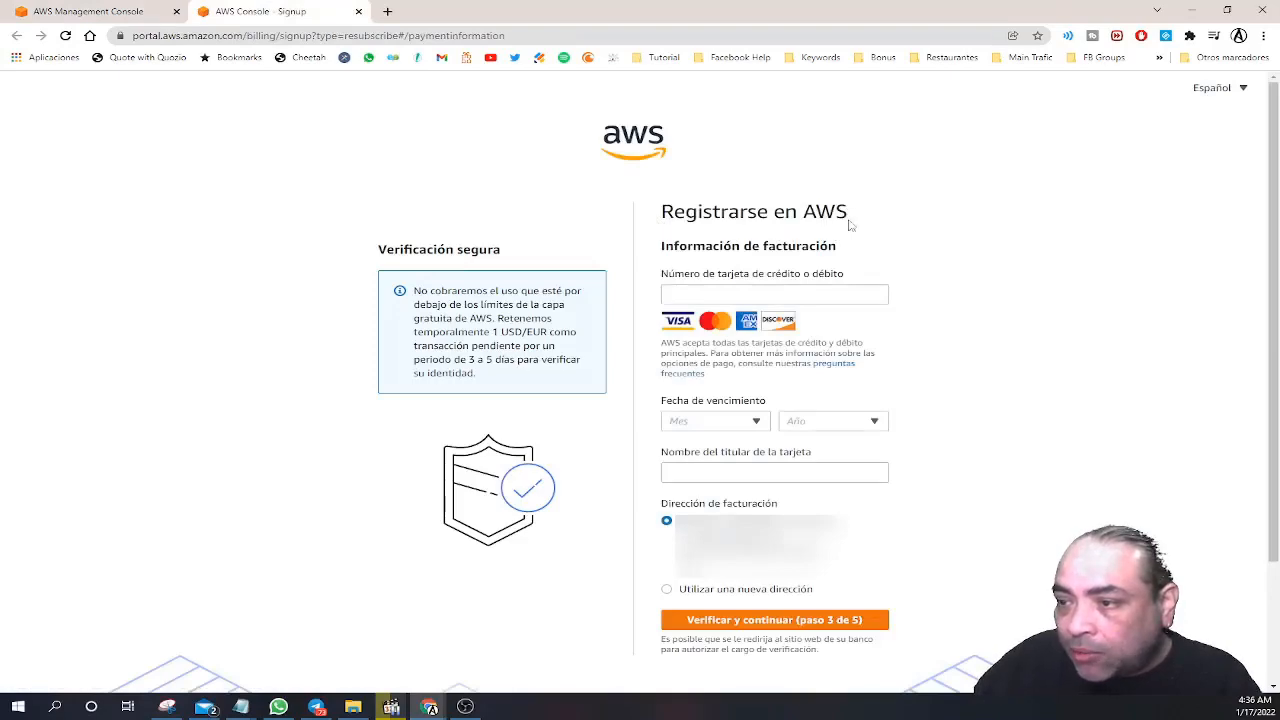
pyautogui.scroll(-2, 925, 300)
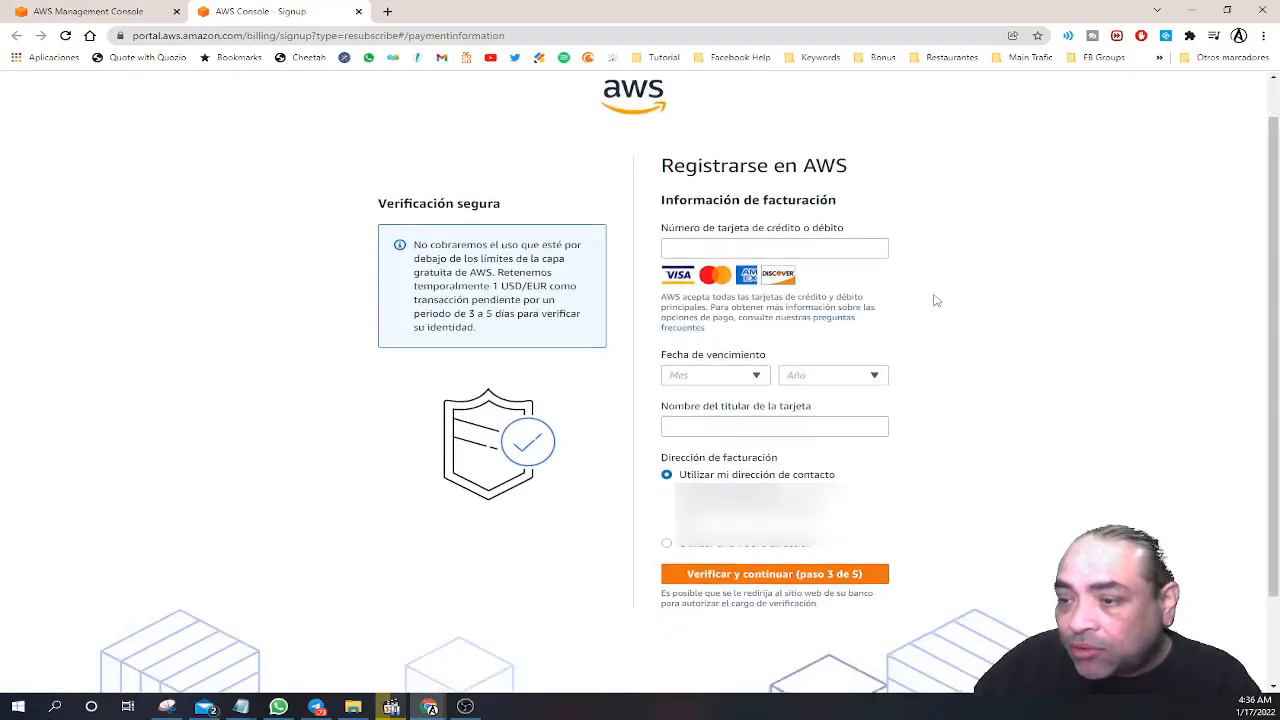
pyautogui.scroll(1, 933, 300)
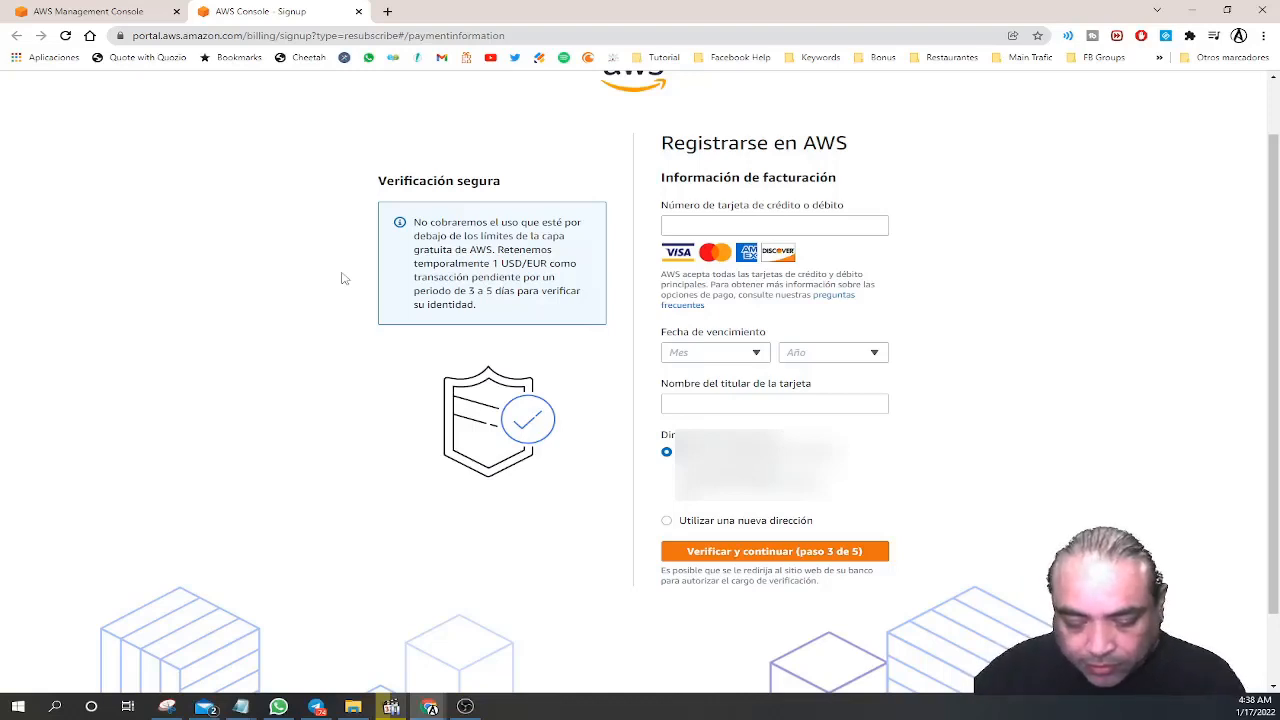
pyautogui.click(778, 226)
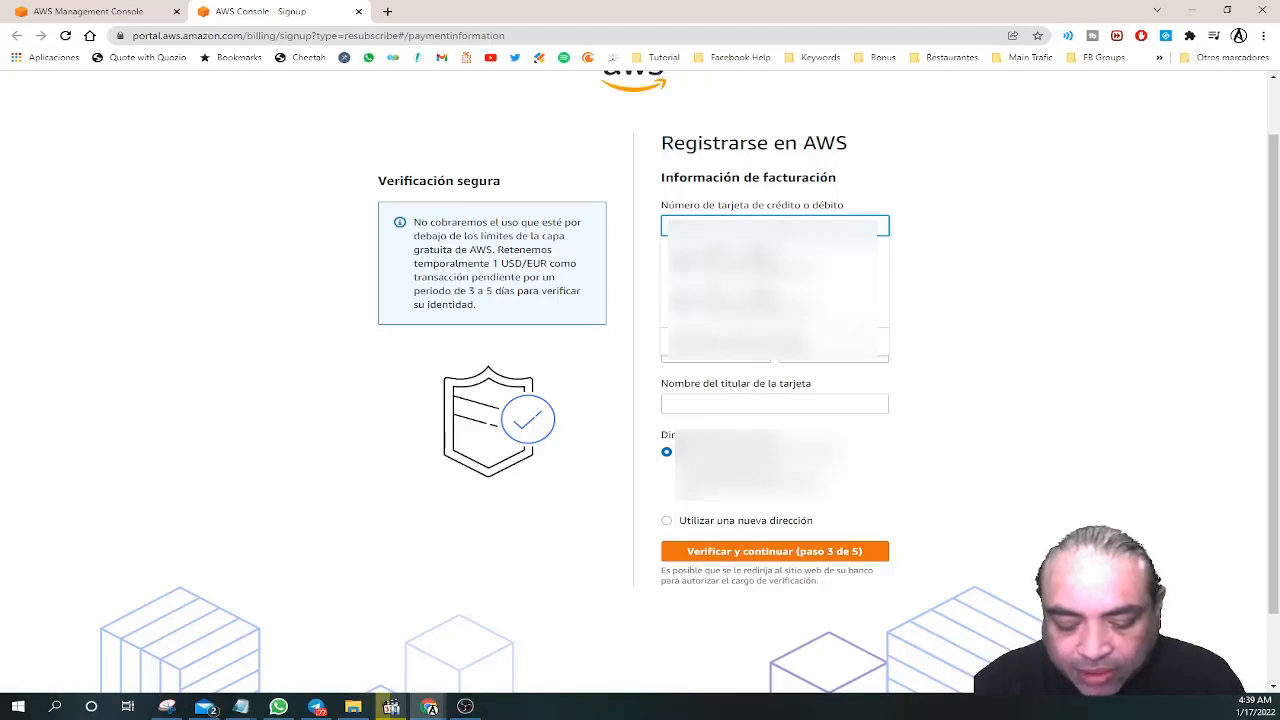
pyautogui.click(933, 248)
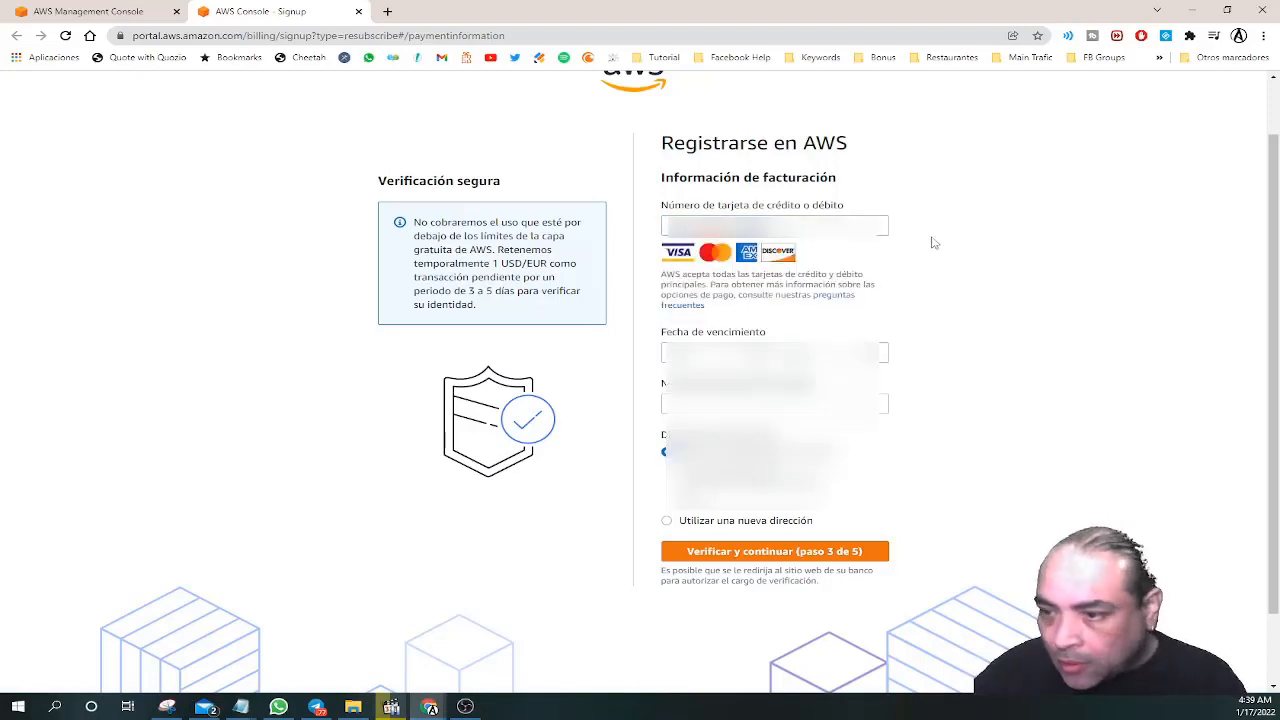
pyautogui.click(739, 353)
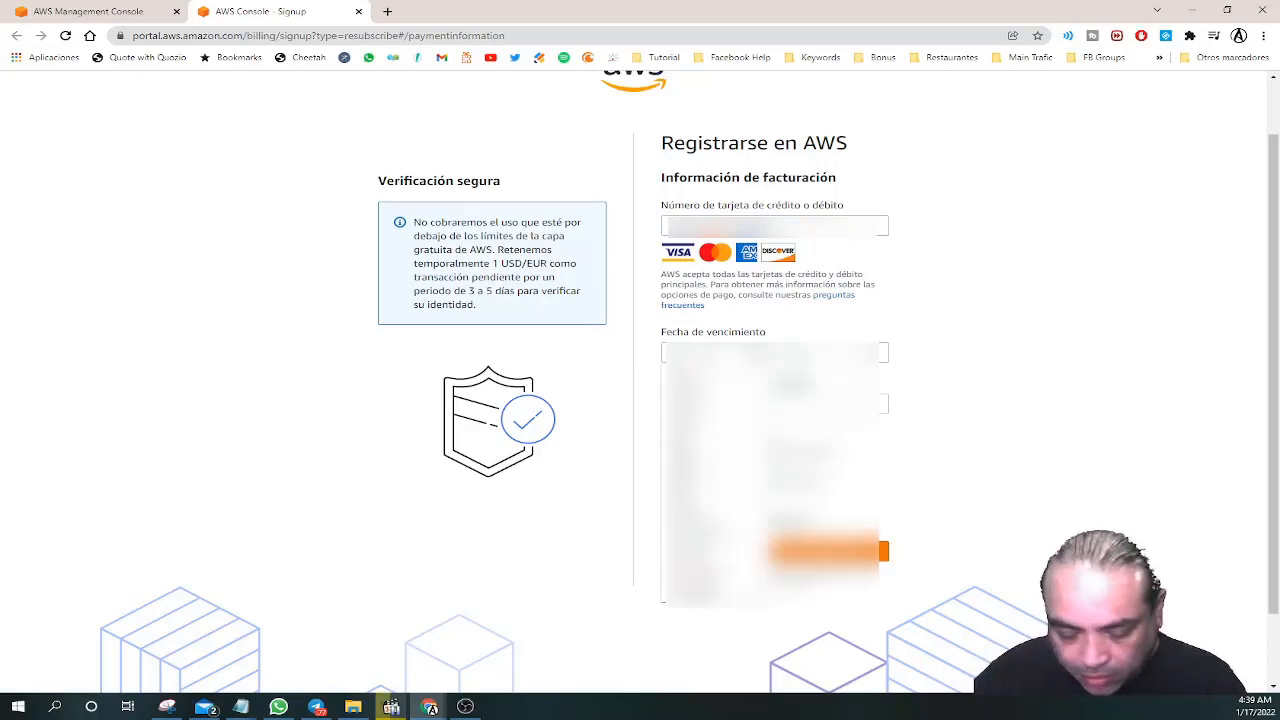
pyautogui.click(832, 353)
pyautogui.click(825, 393)
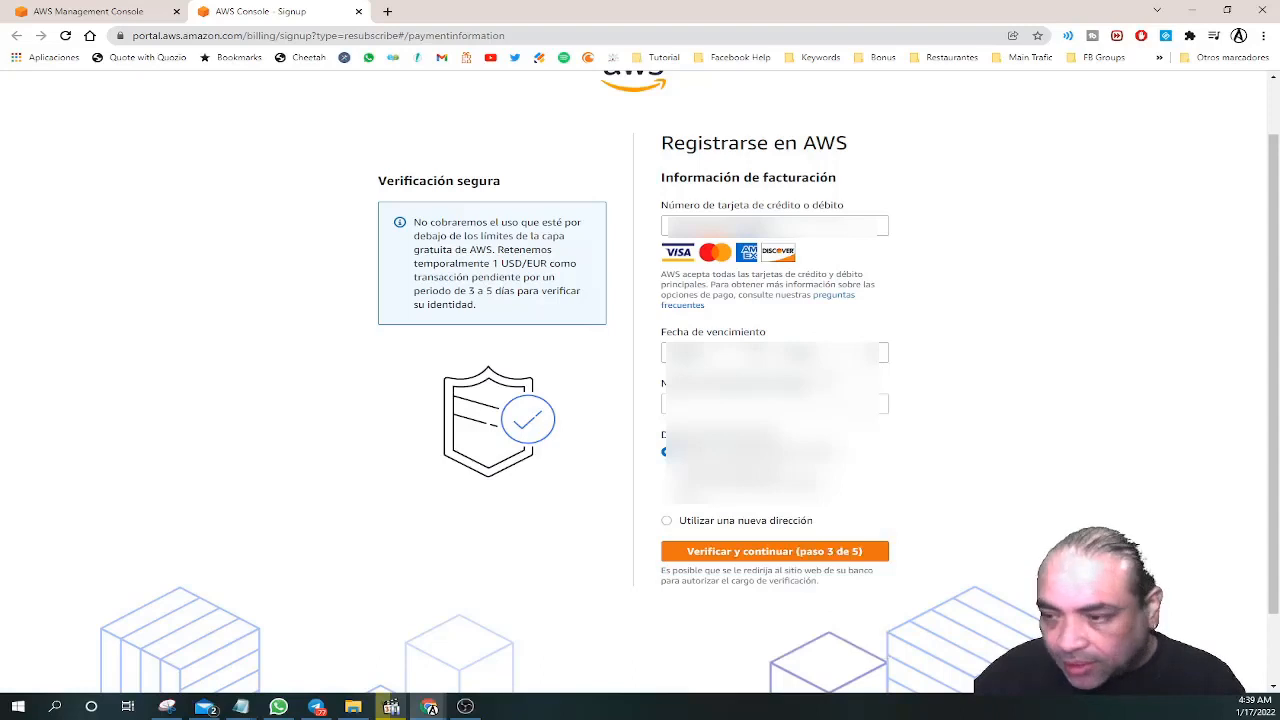
pyautogui.scroll(-1, 640, 380)
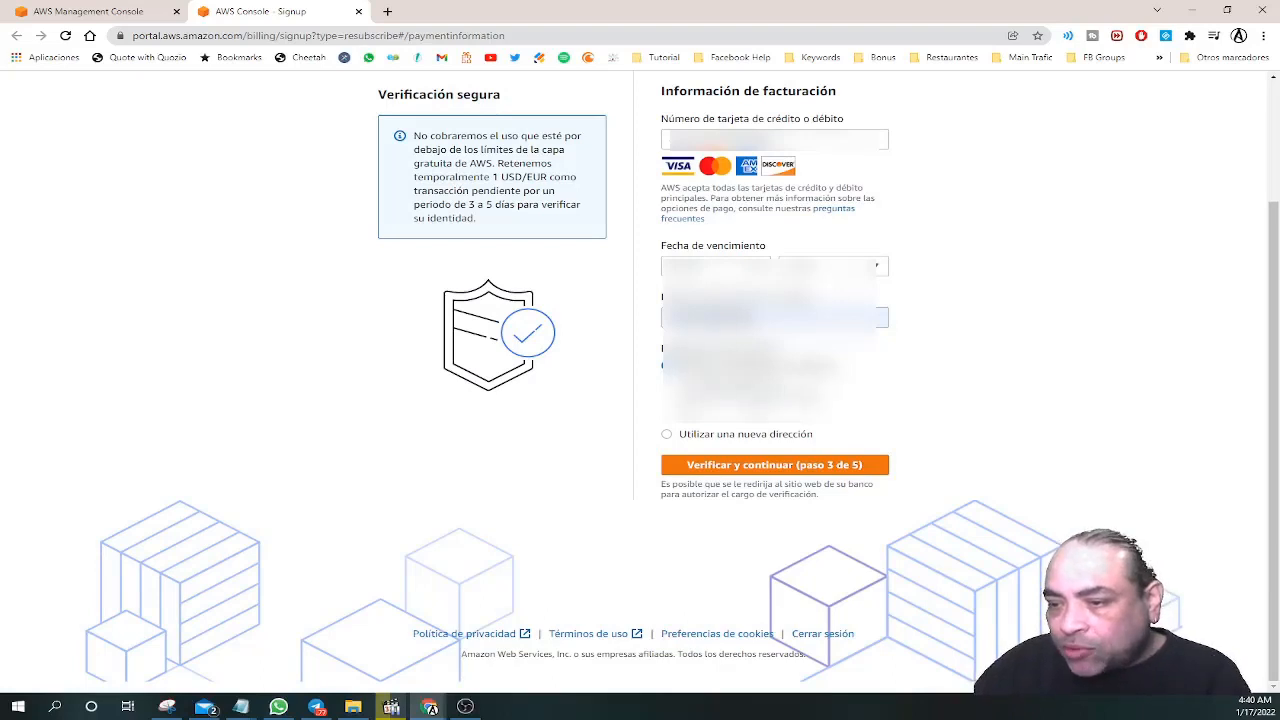
pyautogui.click(766, 466)
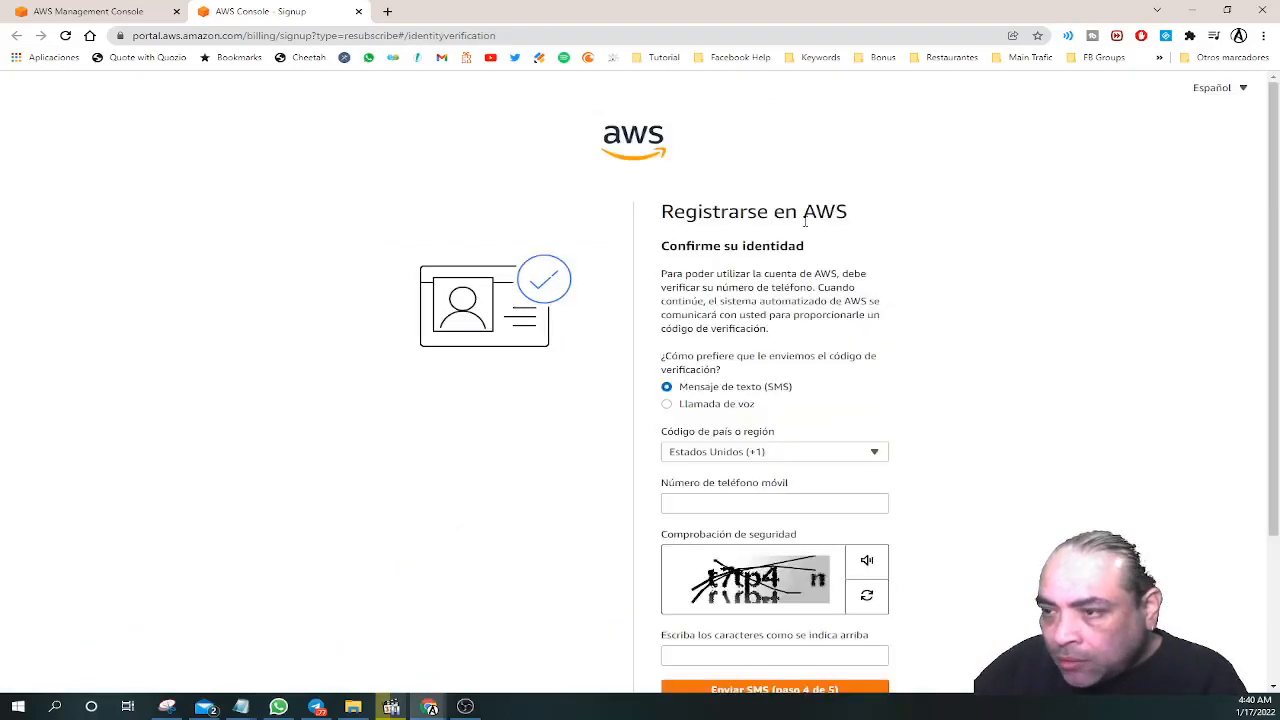
# Step: Choose México (+52) as the phone country code
pyautogui.scroll(-1, 915, 311)
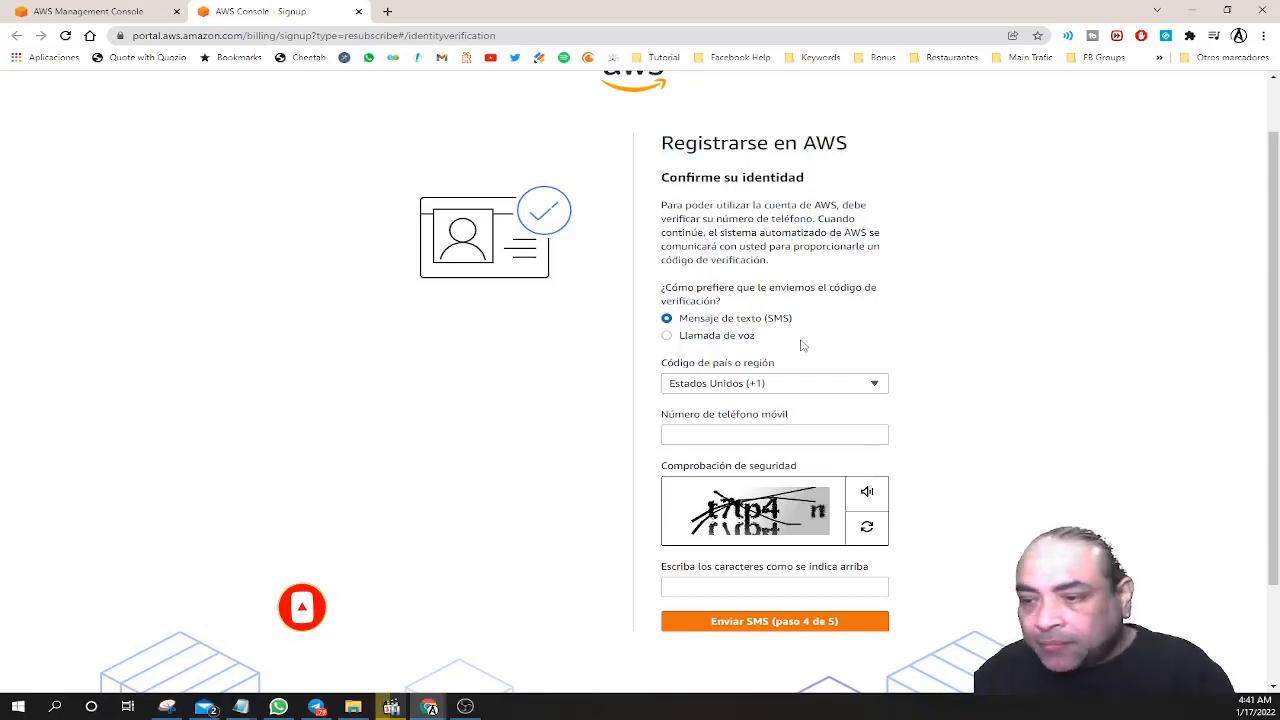
pyautogui.click(838, 386)
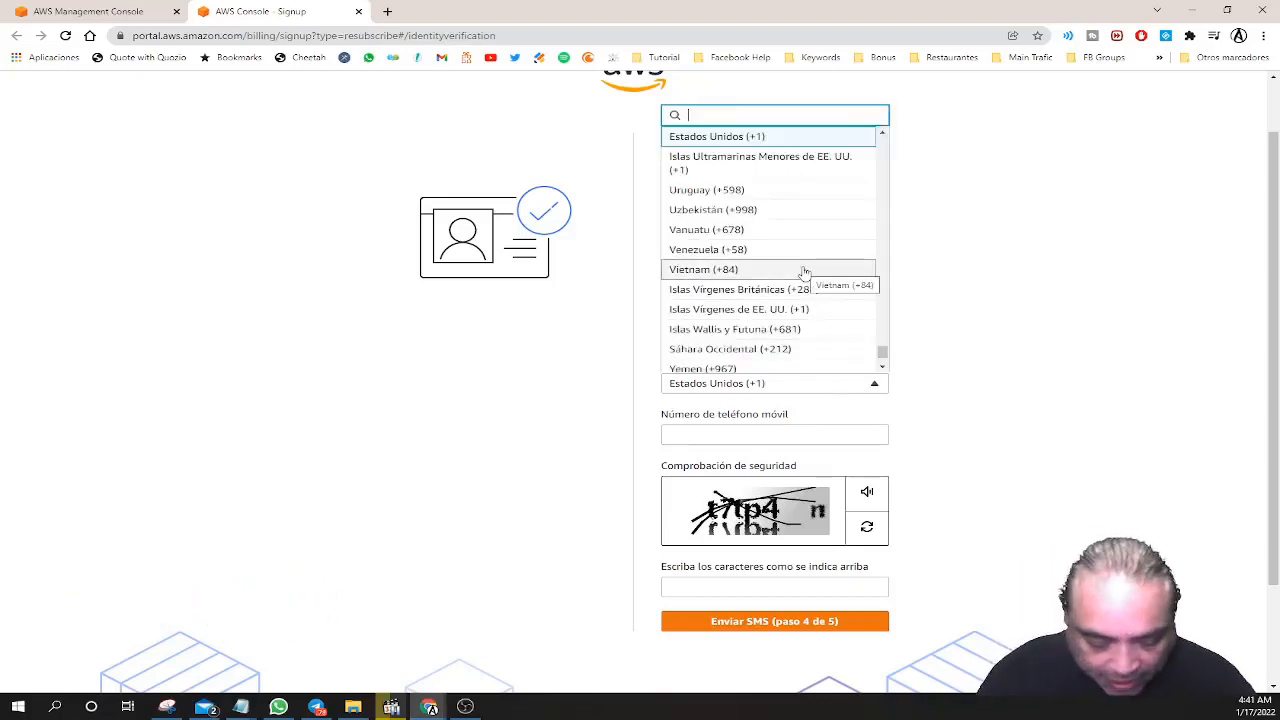
pyautogui.write('me')
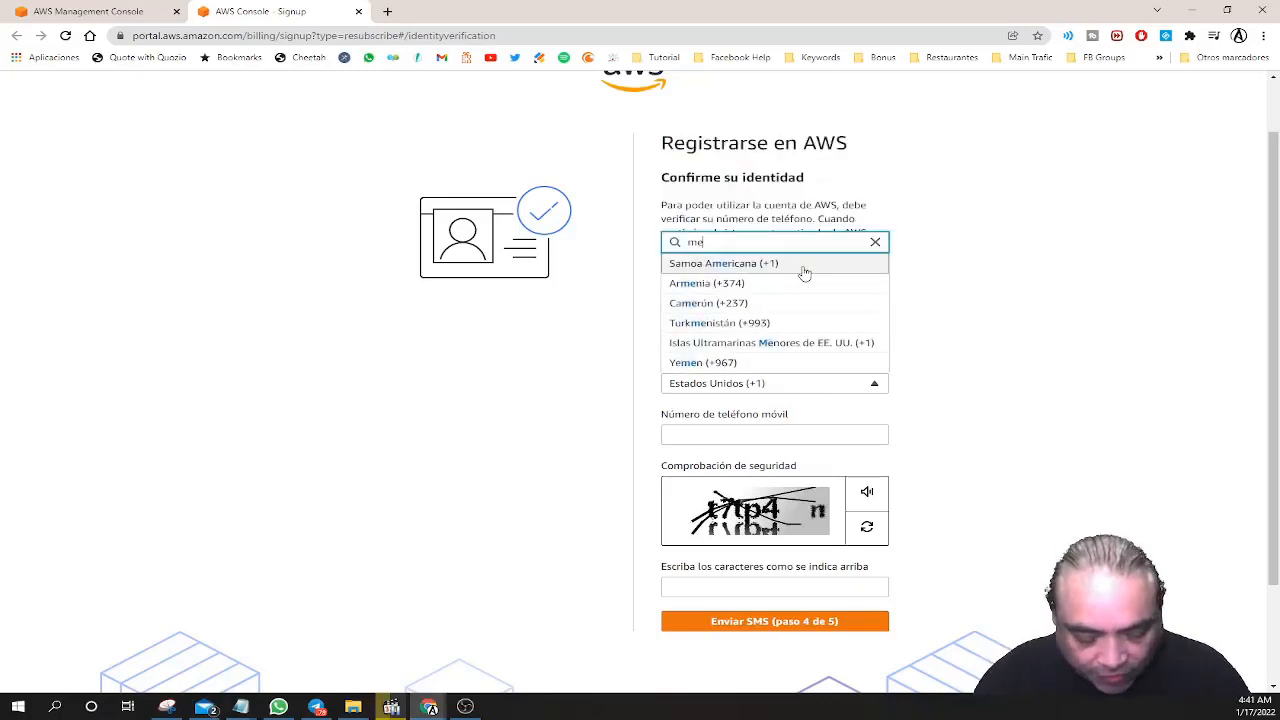
pyautogui.write('xi')
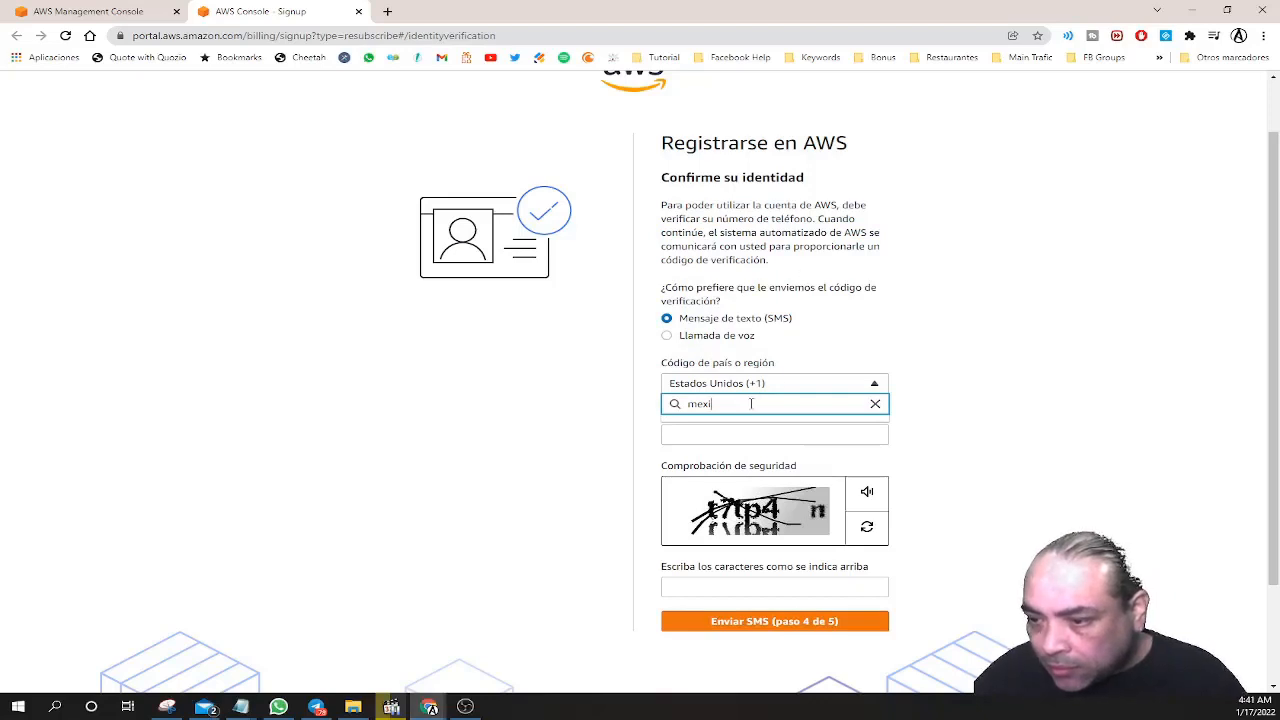
pyautogui.press('BackSpace')
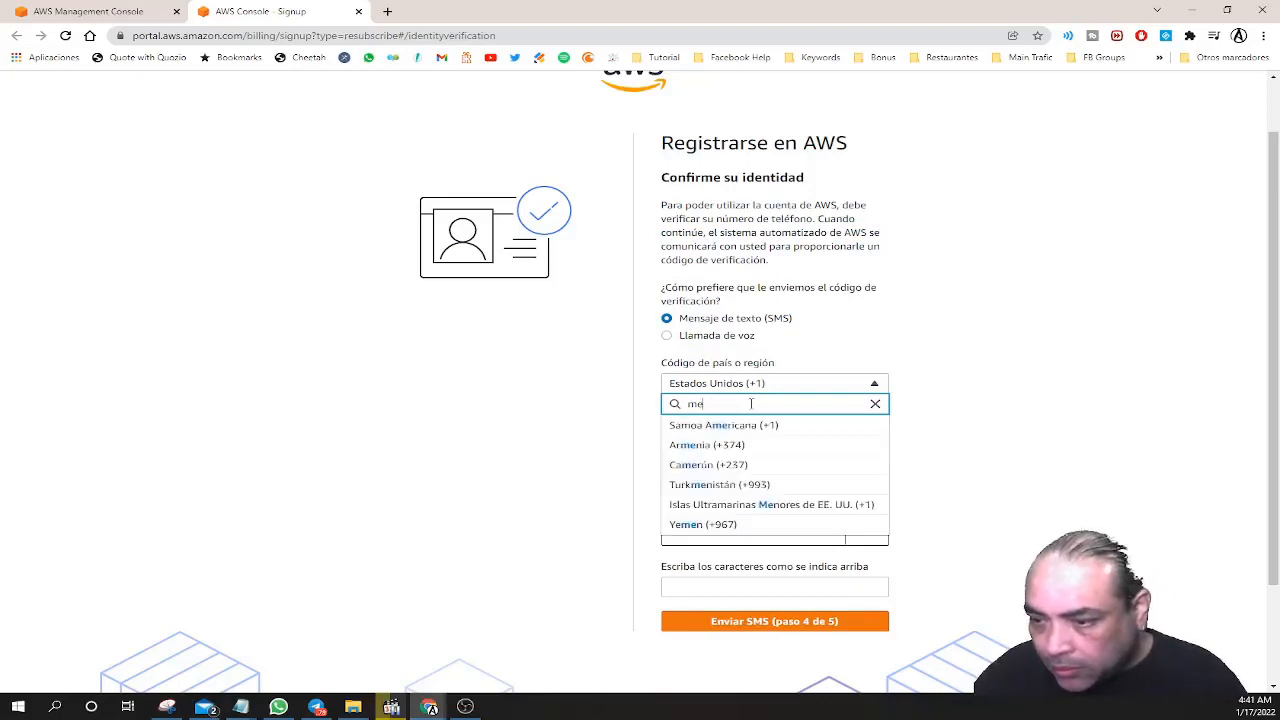
pyautogui.scroll(-2, 751, 403)
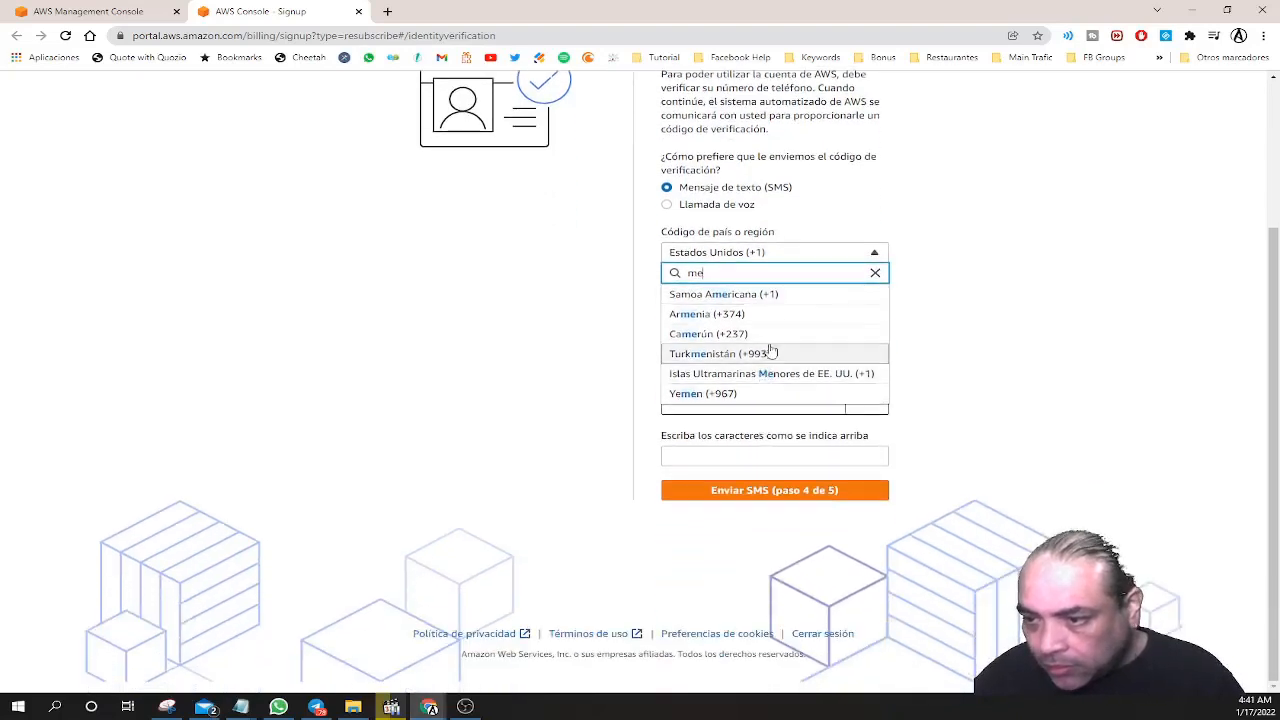
pyautogui.press('BackSpace')
pyautogui.press('BackSpace')
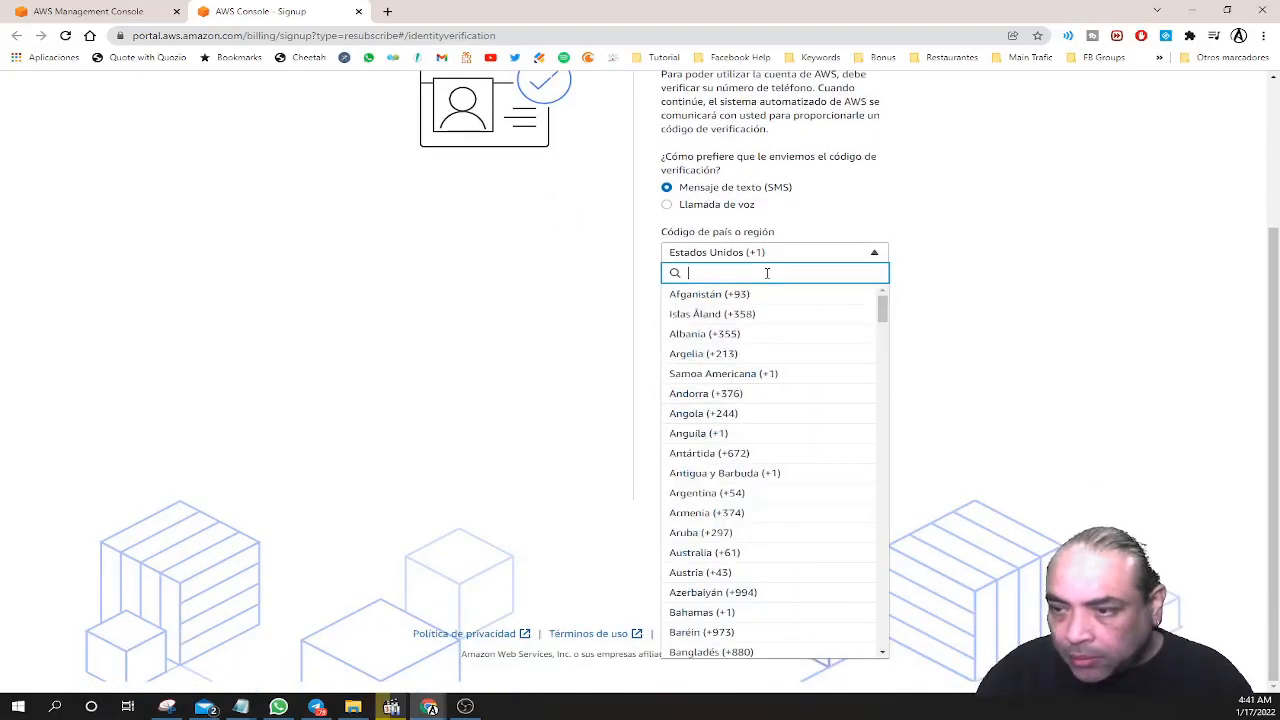
pyautogui.write('m')
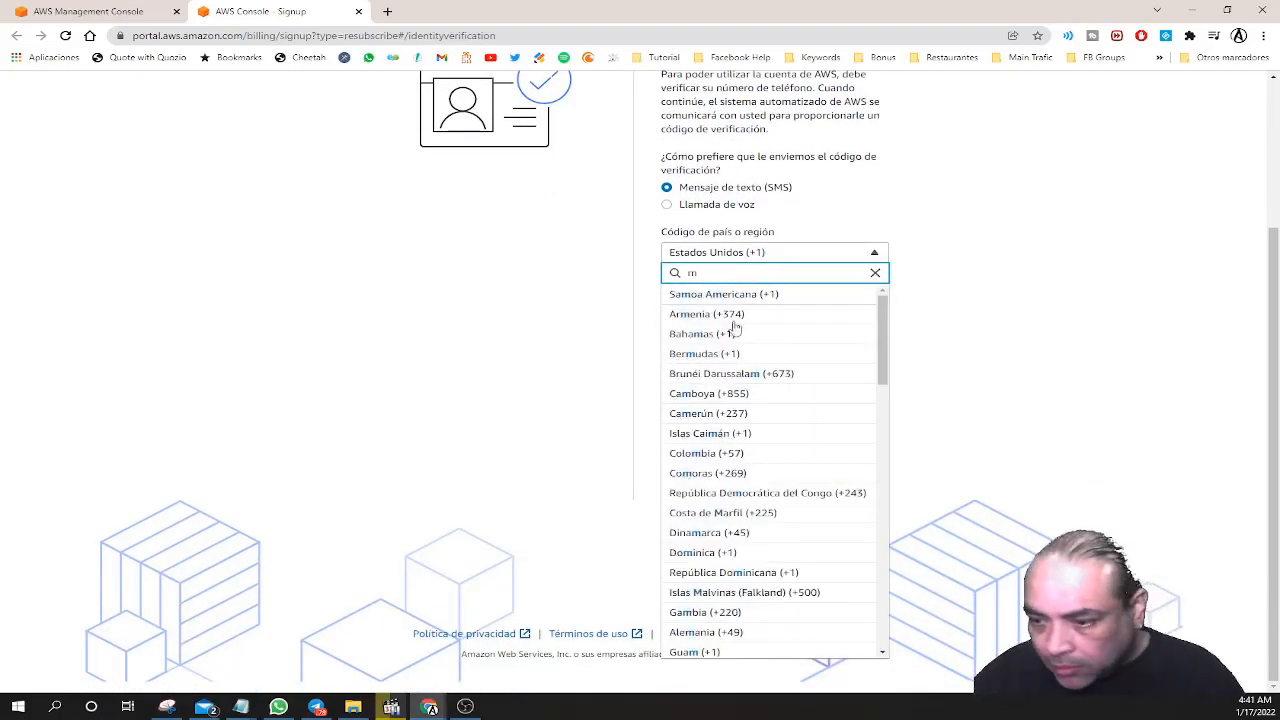
pyautogui.scroll(-2, 733, 332)
pyautogui.scroll(-3, 733, 332)
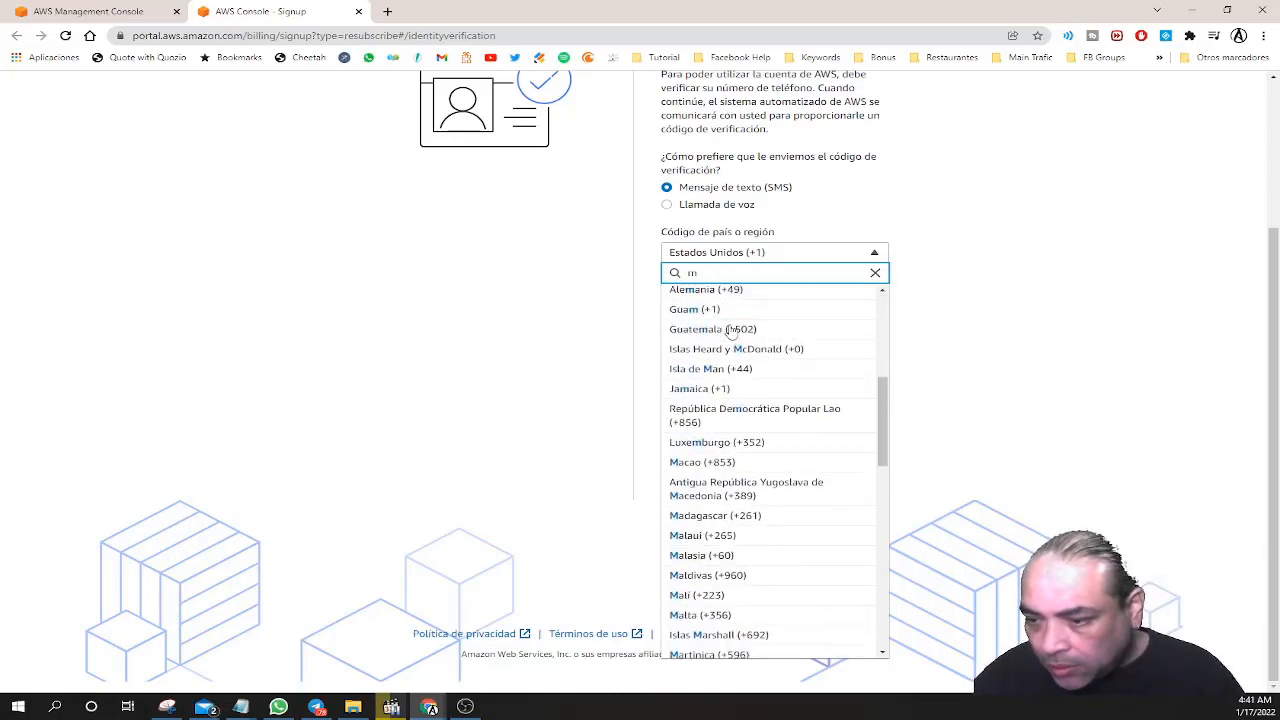
pyautogui.scroll(-3, 728, 497)
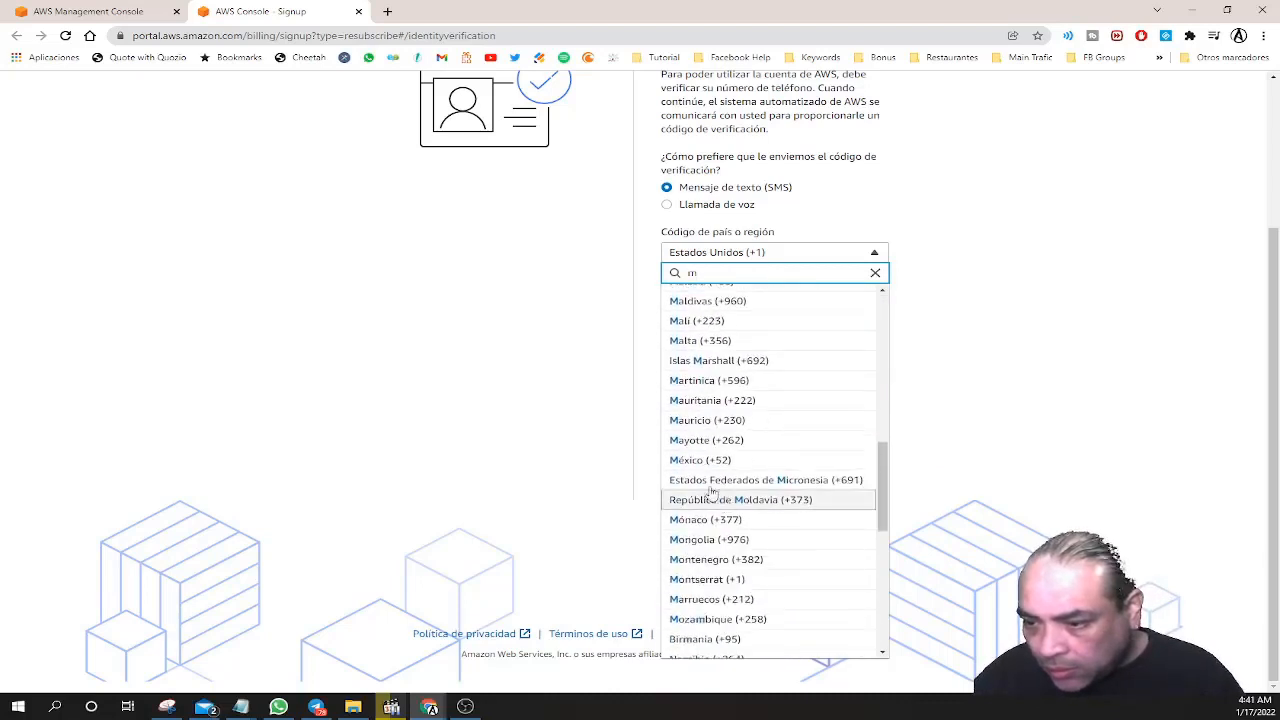
pyautogui.click(702, 459)
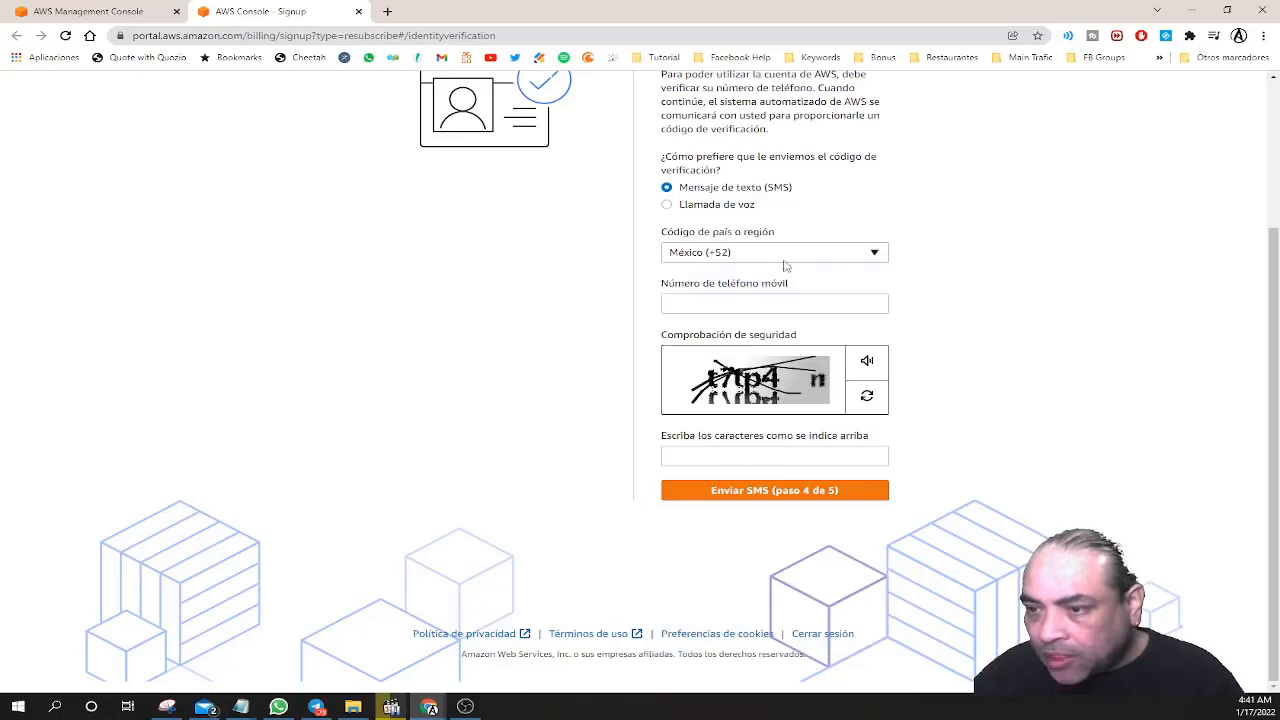
# Step: Enter the mobile number and captcha characters, then request the SMS (step 4 of 5)
pyautogui.click(746, 307)
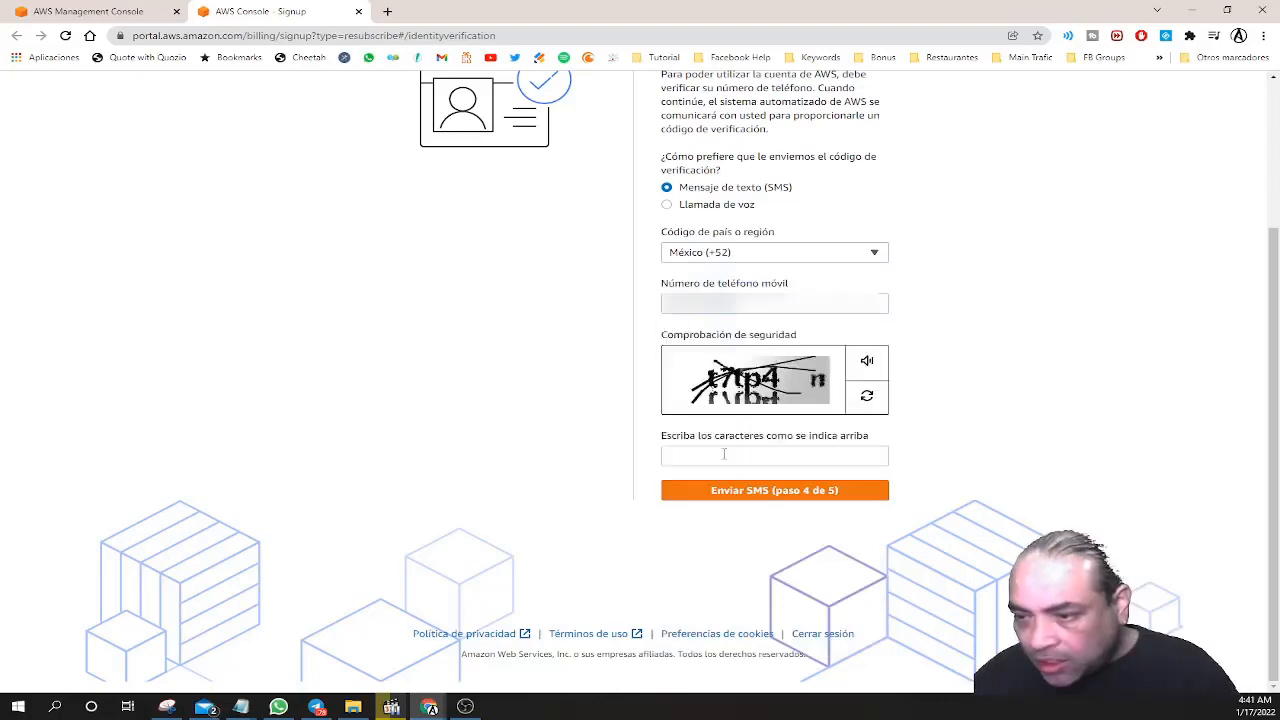
pyautogui.click(720, 456)
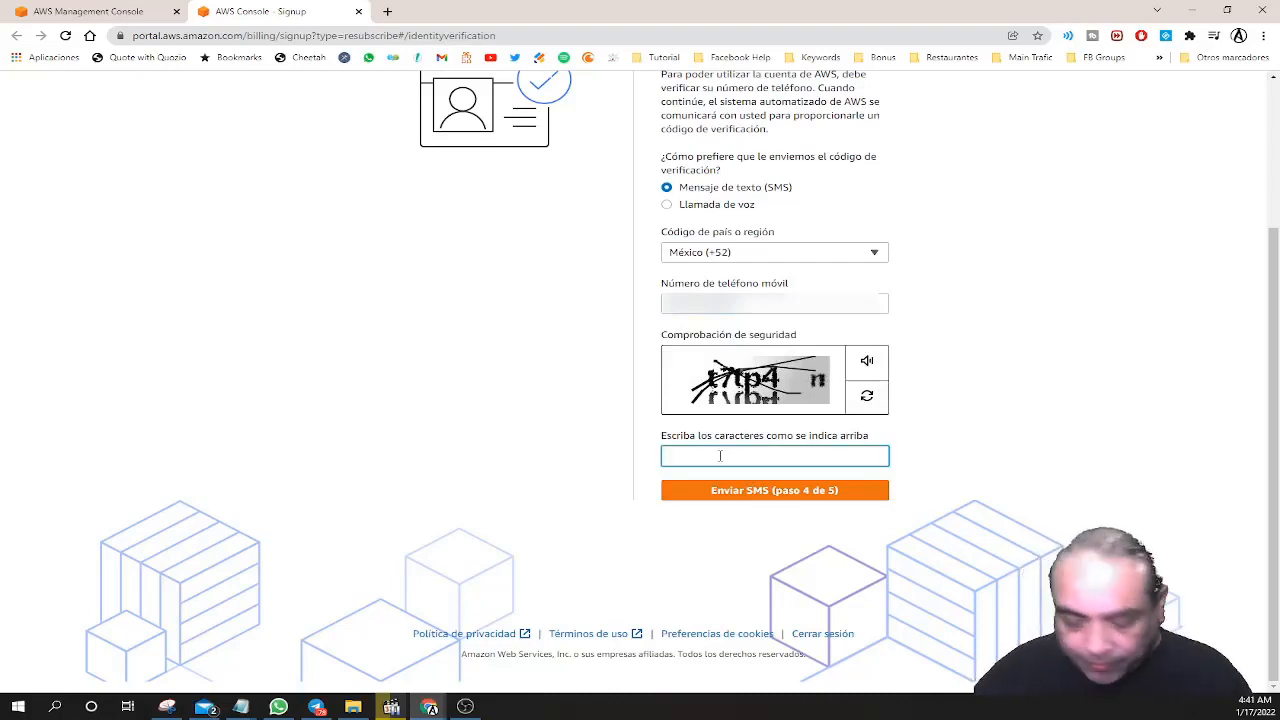
pyautogui.write('t7')
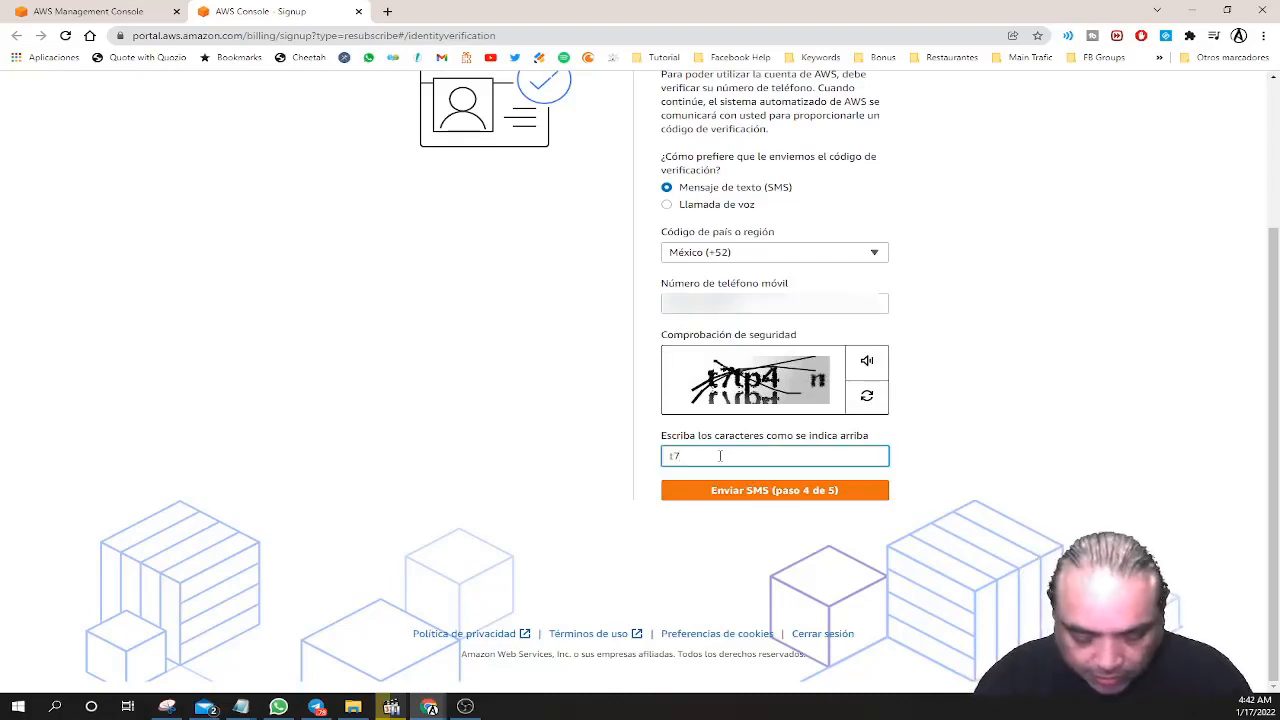
pyautogui.write('tp')
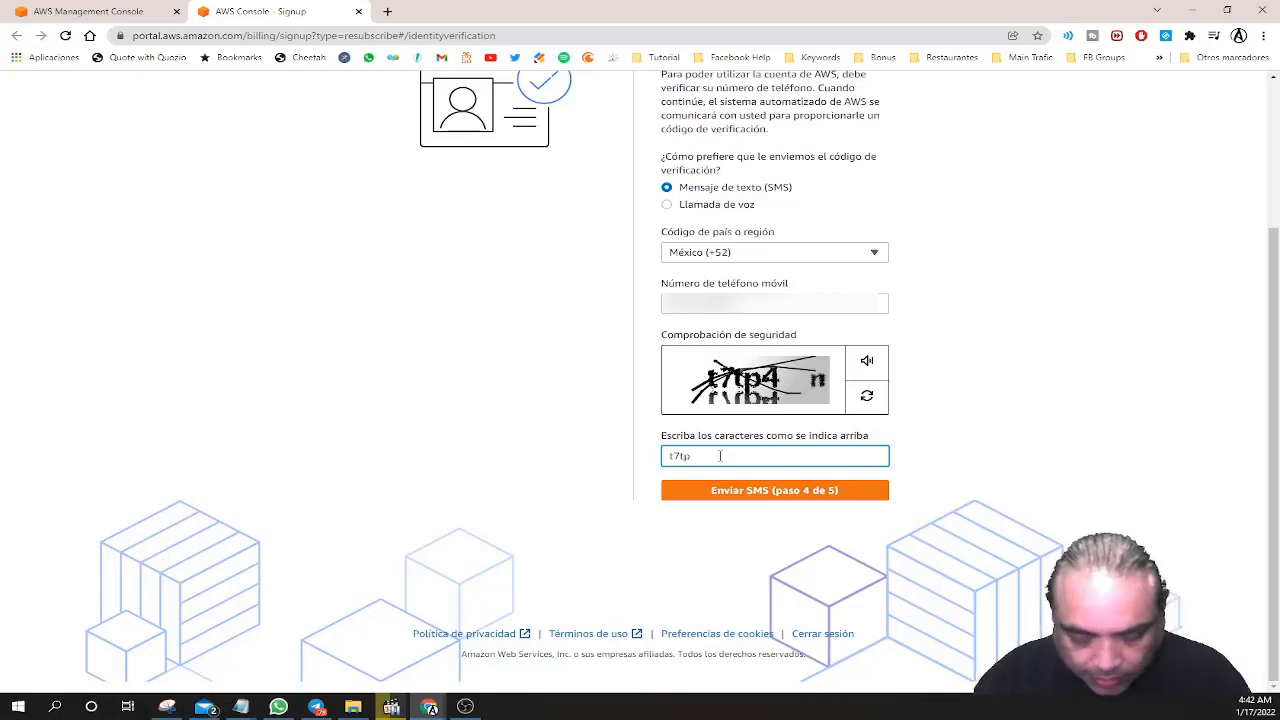
pyautogui.write('4')
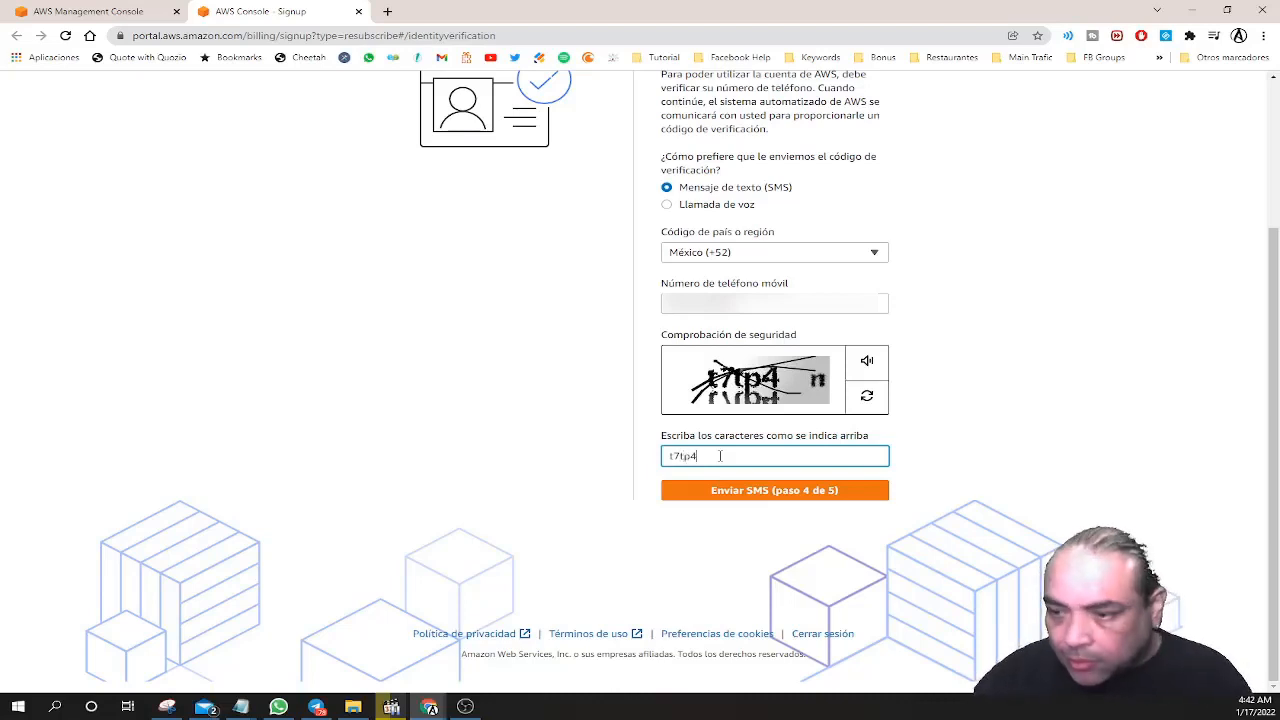
pyautogui.click(766, 492)
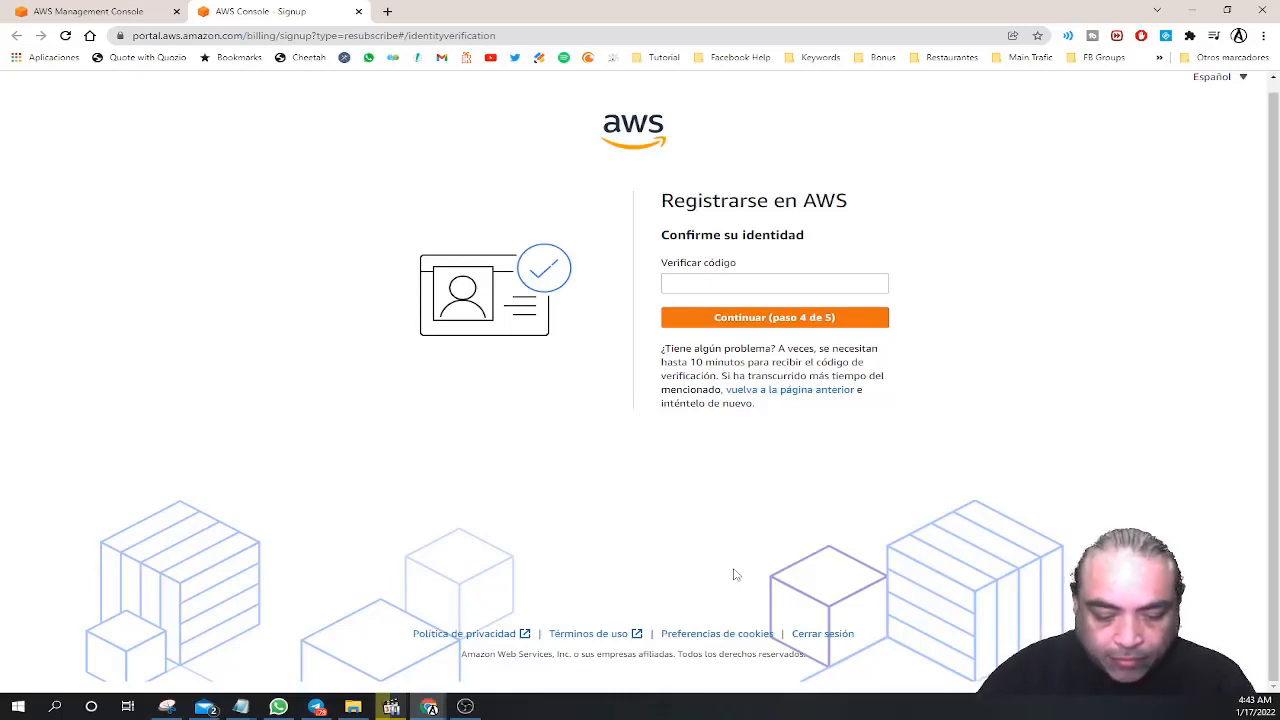
# Step: Enter the SMS verification code and submit it to verify the phone
pyautogui.click(728, 281)
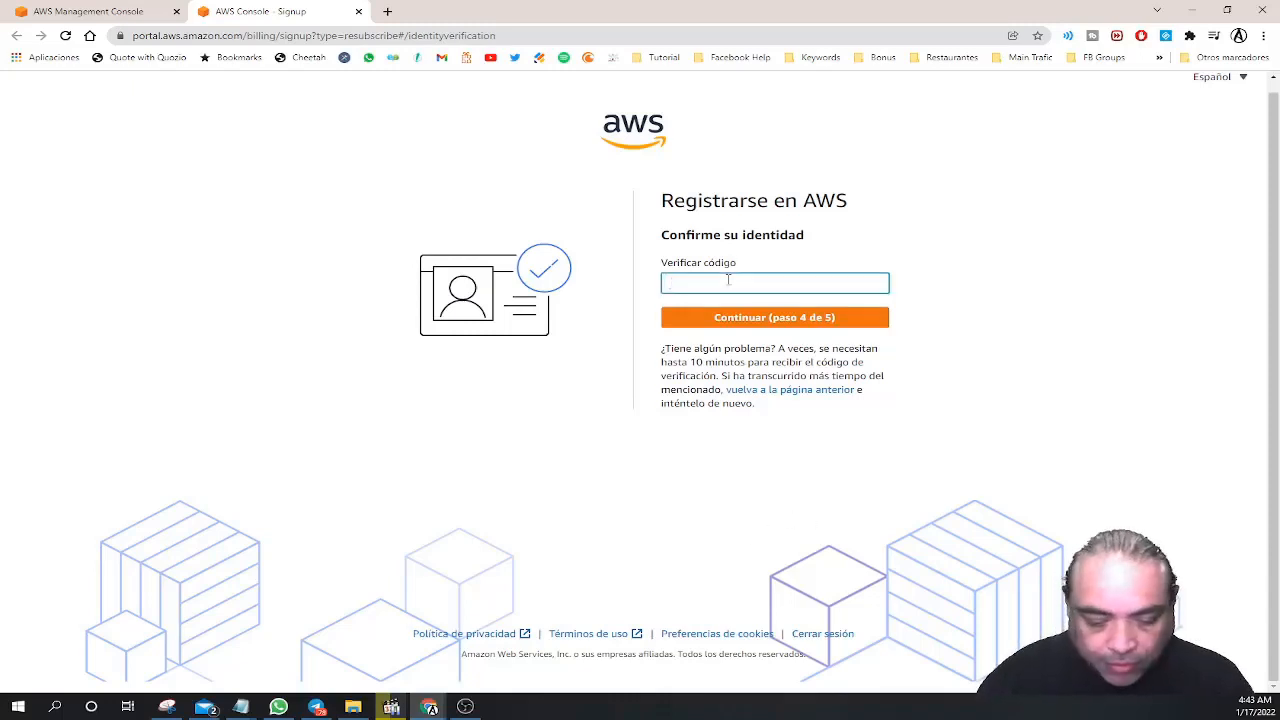
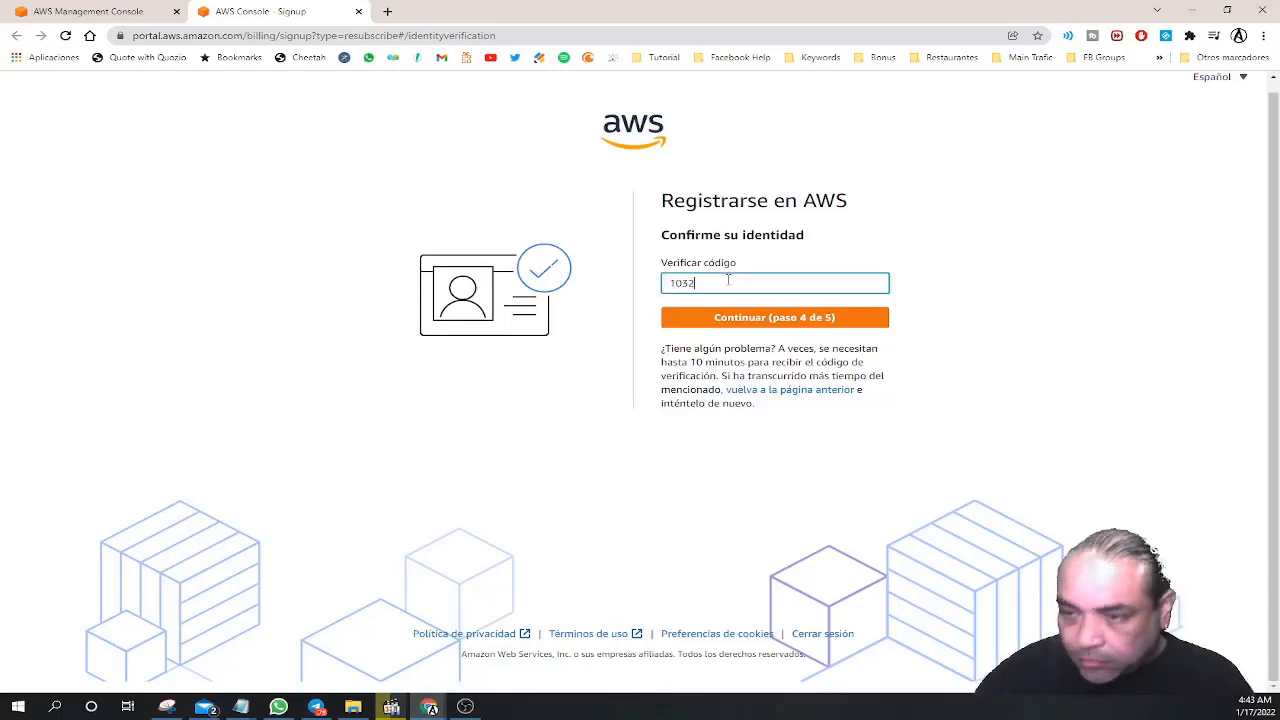
pyautogui.click(781, 316)
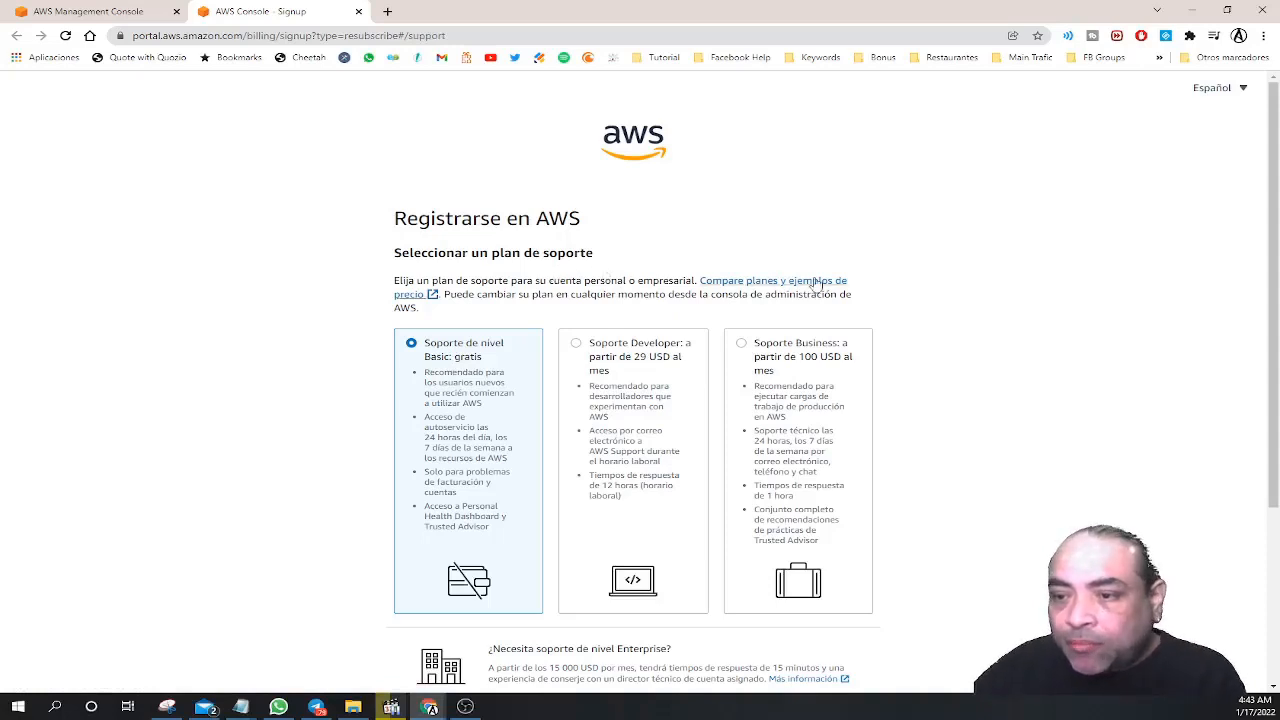
# Step: Keep 'Soporte de nivel Basic: gratis' selected and finish the registration
pyautogui.scroll(-2, 934, 294)
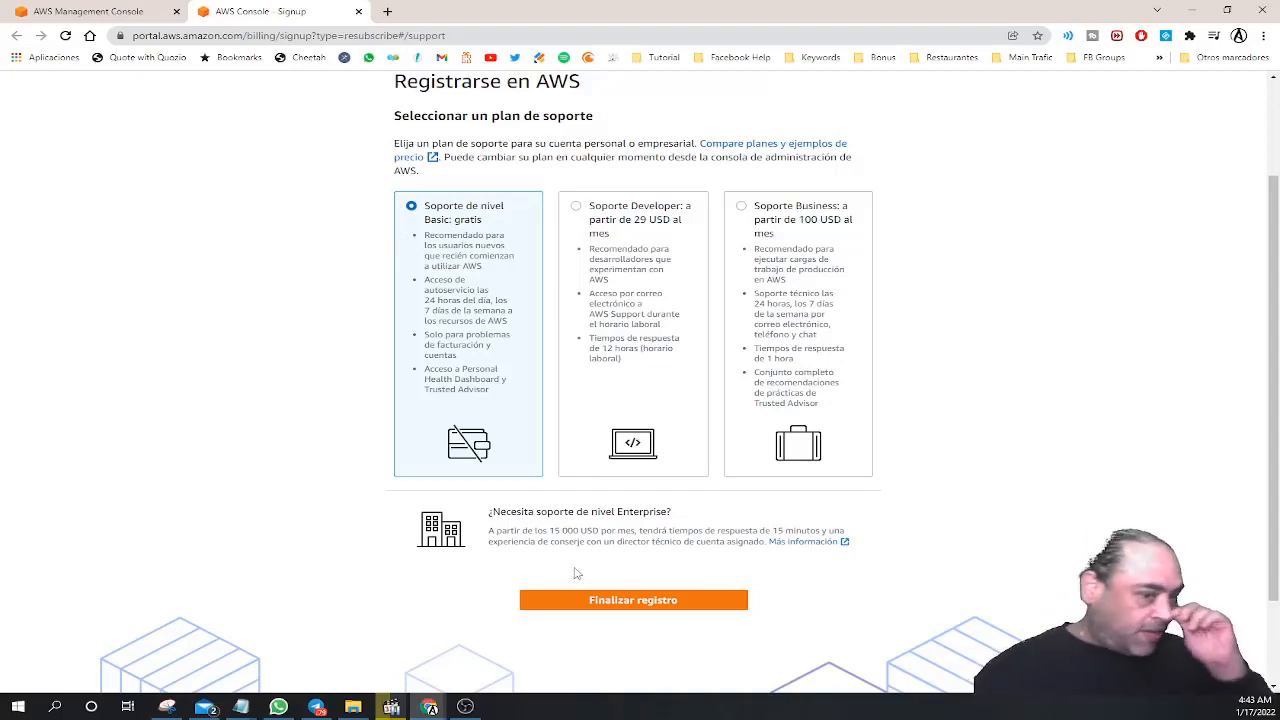
pyautogui.click(656, 604)
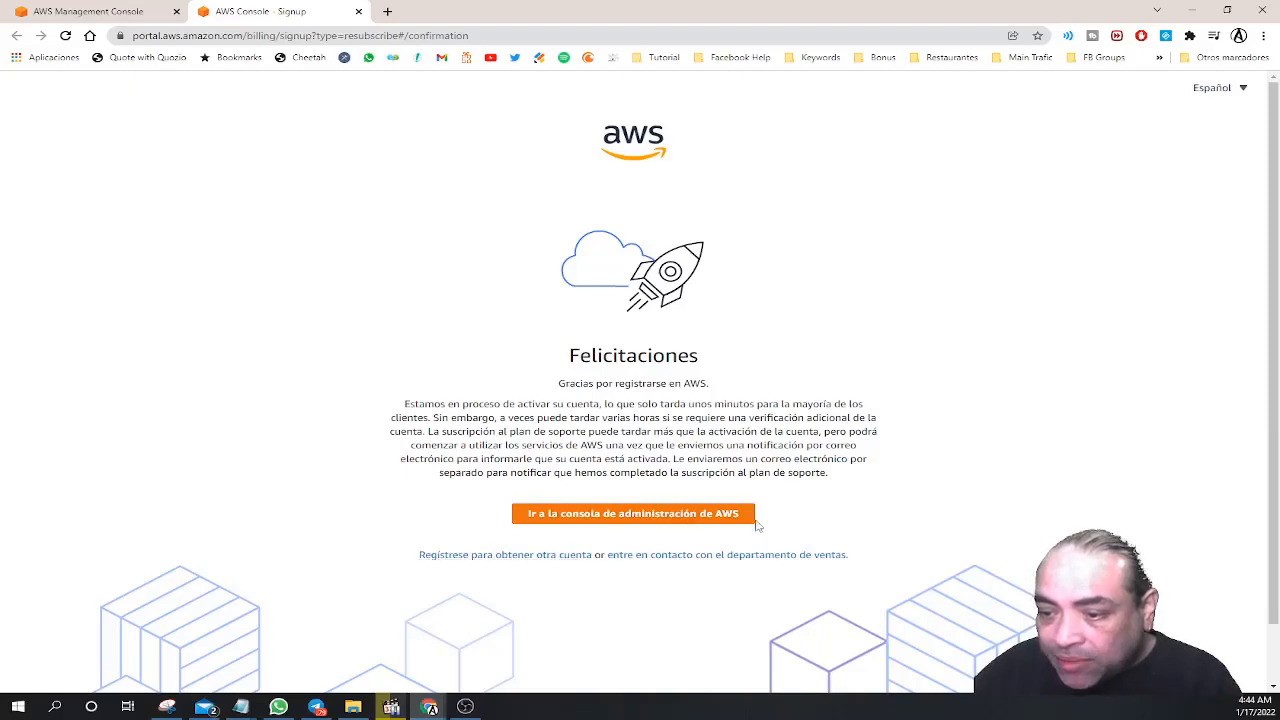
# Step: Go to the AWS Management Console, browse its home page, and start a service search with Alt+S
pyautogui.click(683, 524)
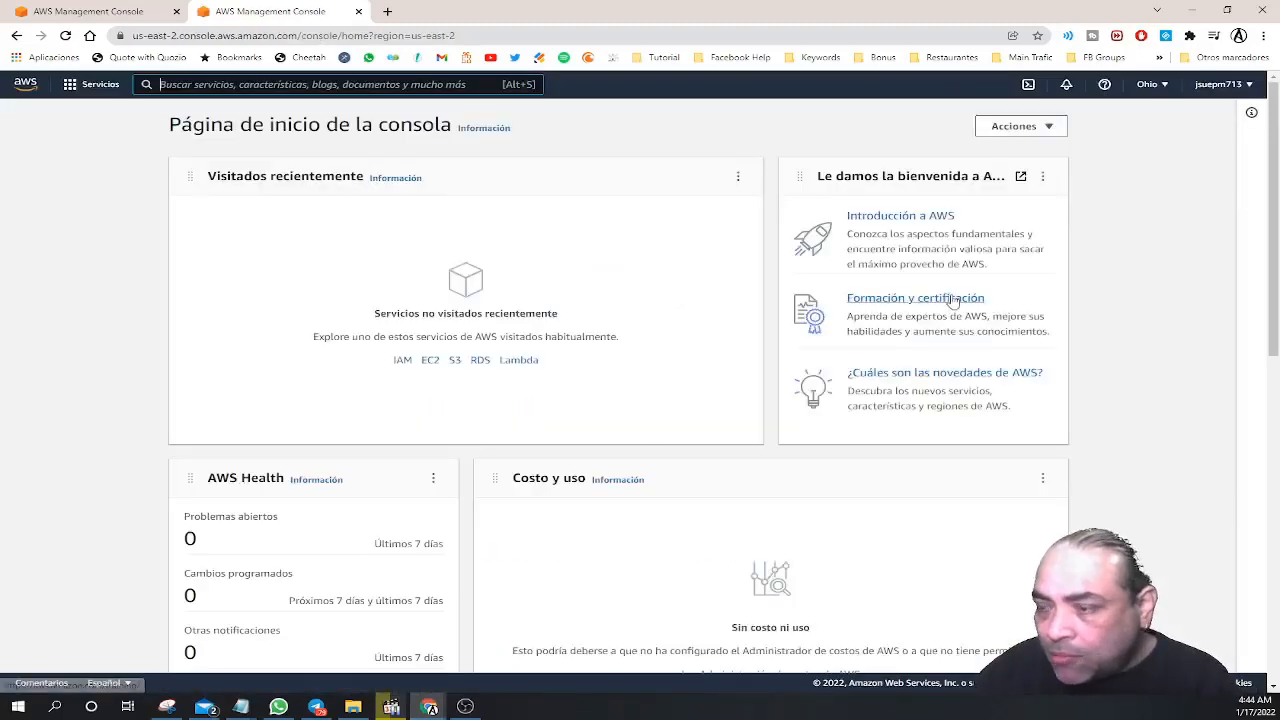
pyautogui.scroll(-5, 1121, 294)
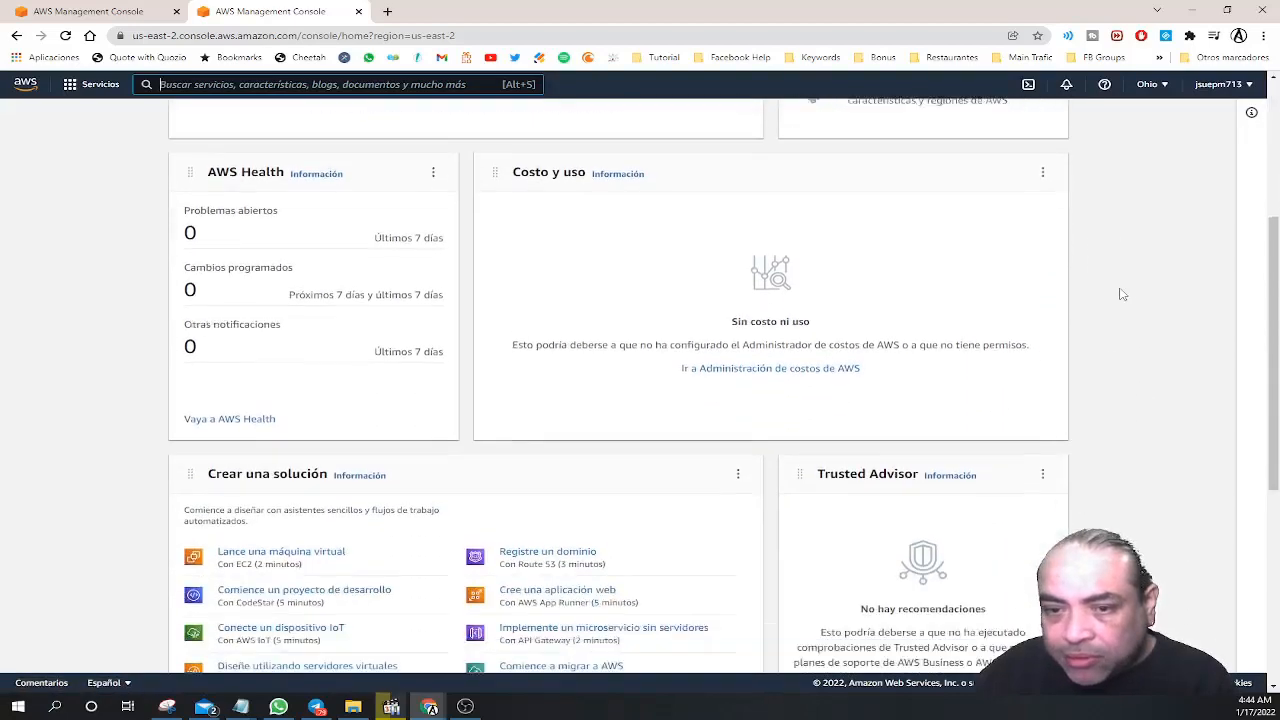
pyautogui.scroll(-2, 1121, 294)
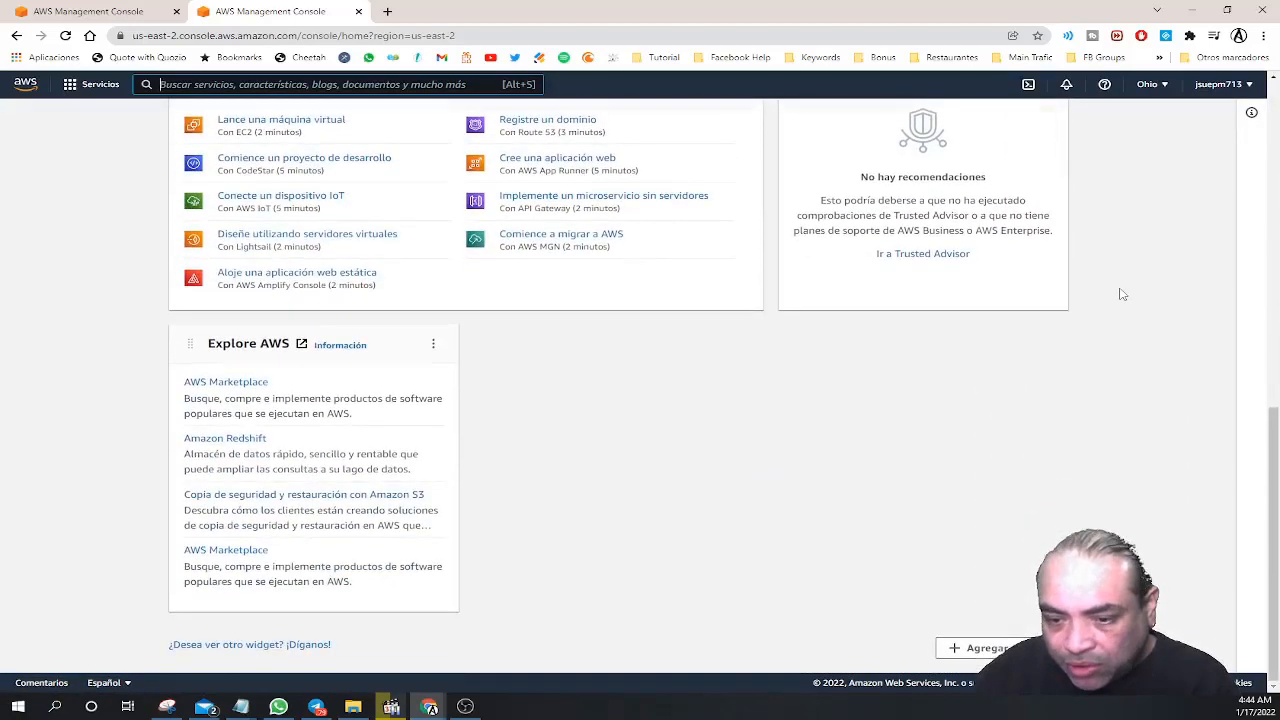
pyautogui.scroll(8, 1121, 294)
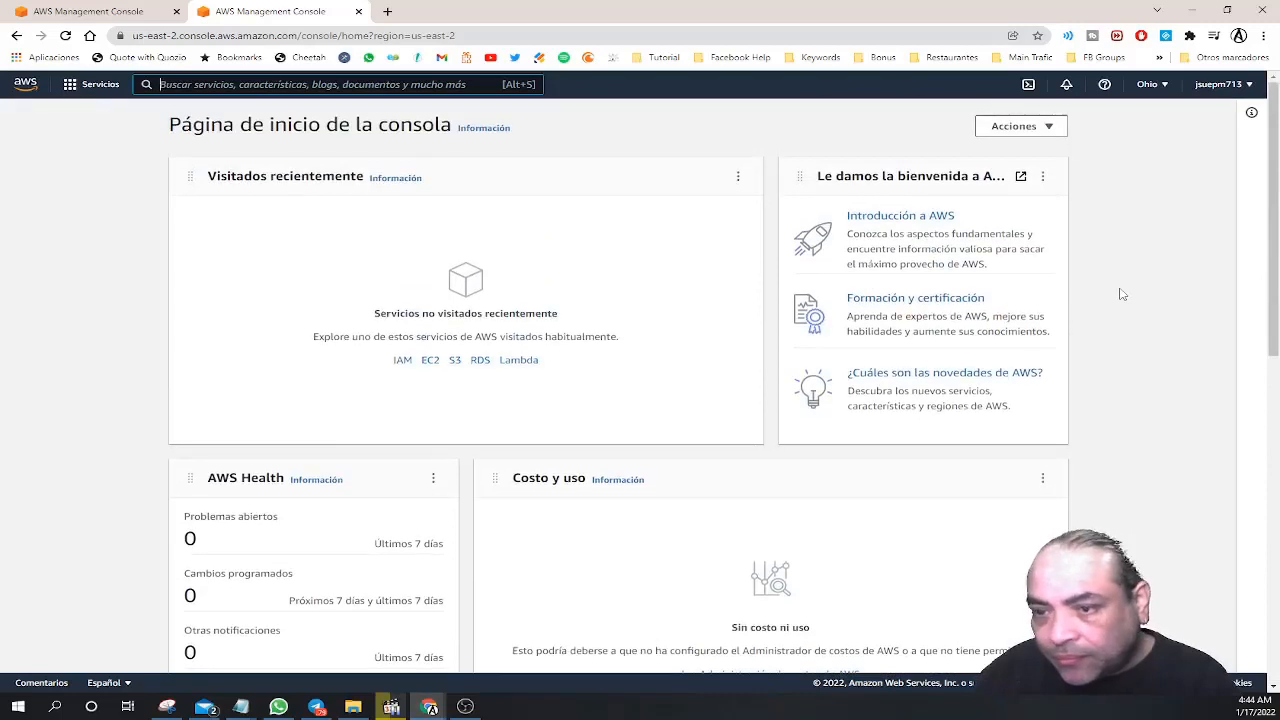
pyautogui.hotkey('alt', 's')
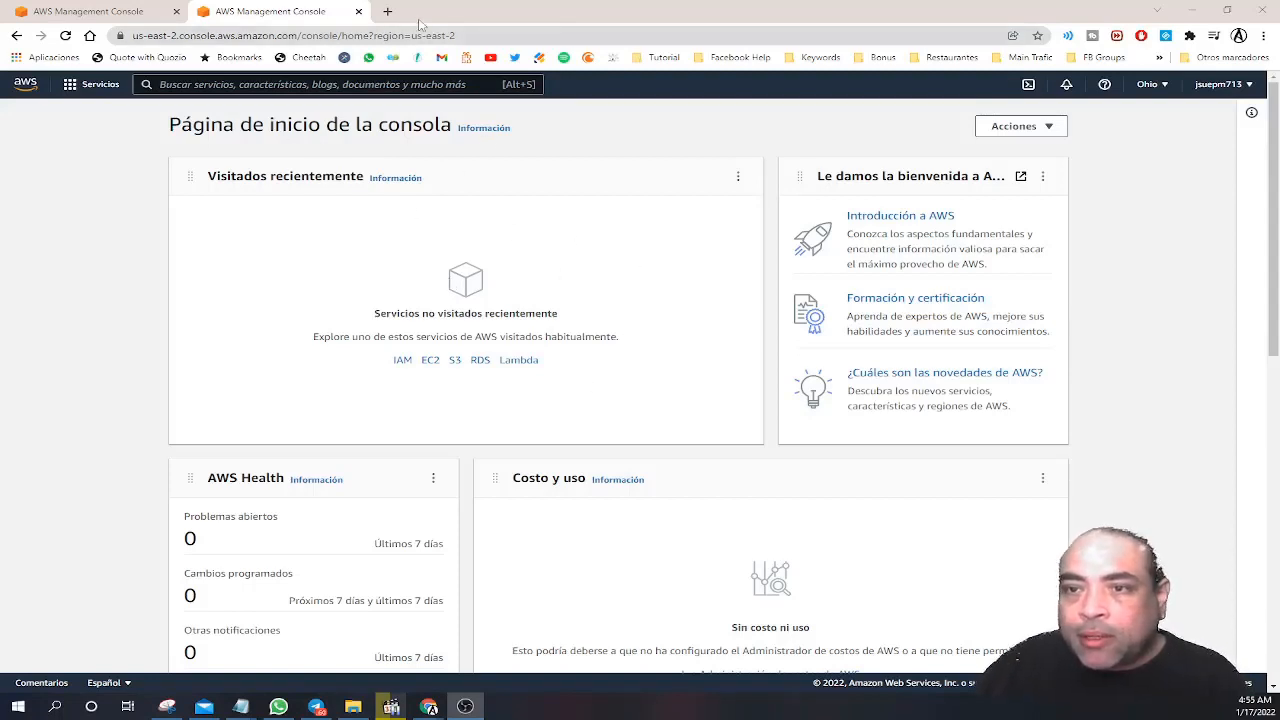
# Step: In a new Gmail tab, open the 'Su cuenta de AWS está lista' email and highlight '12 meses'
pyautogui.click(388, 11)
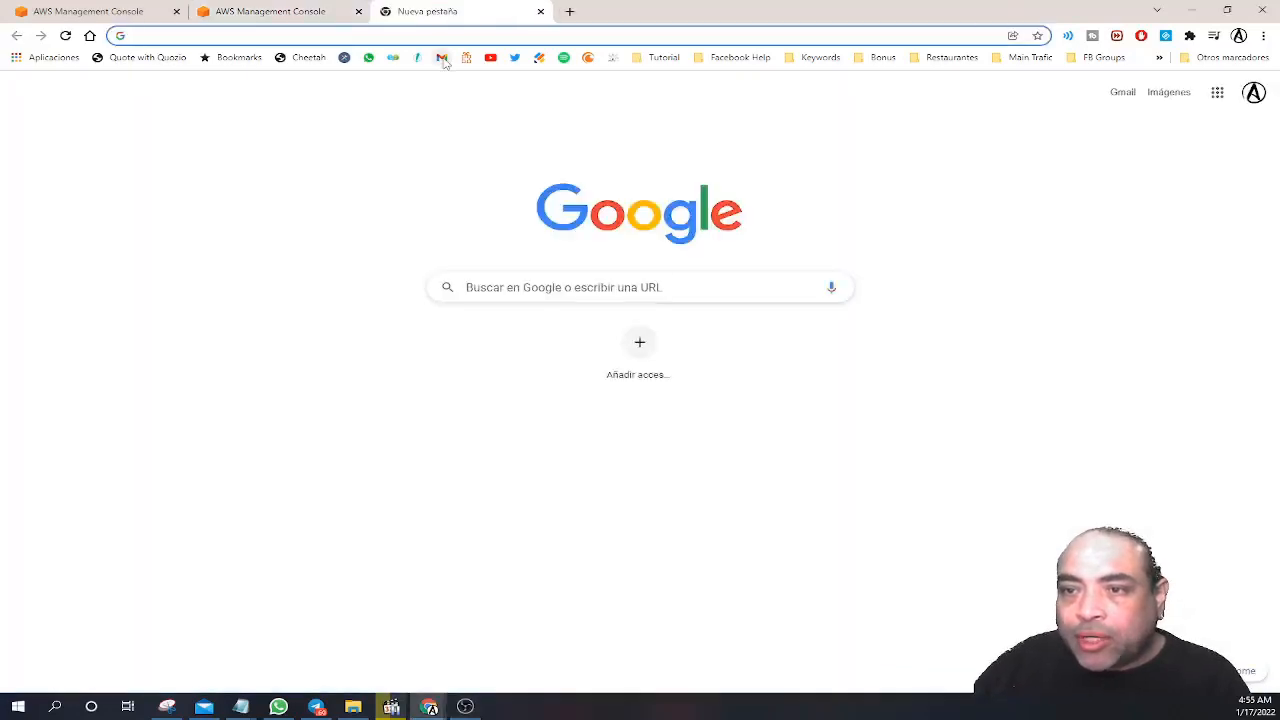
pyautogui.click(442, 58)
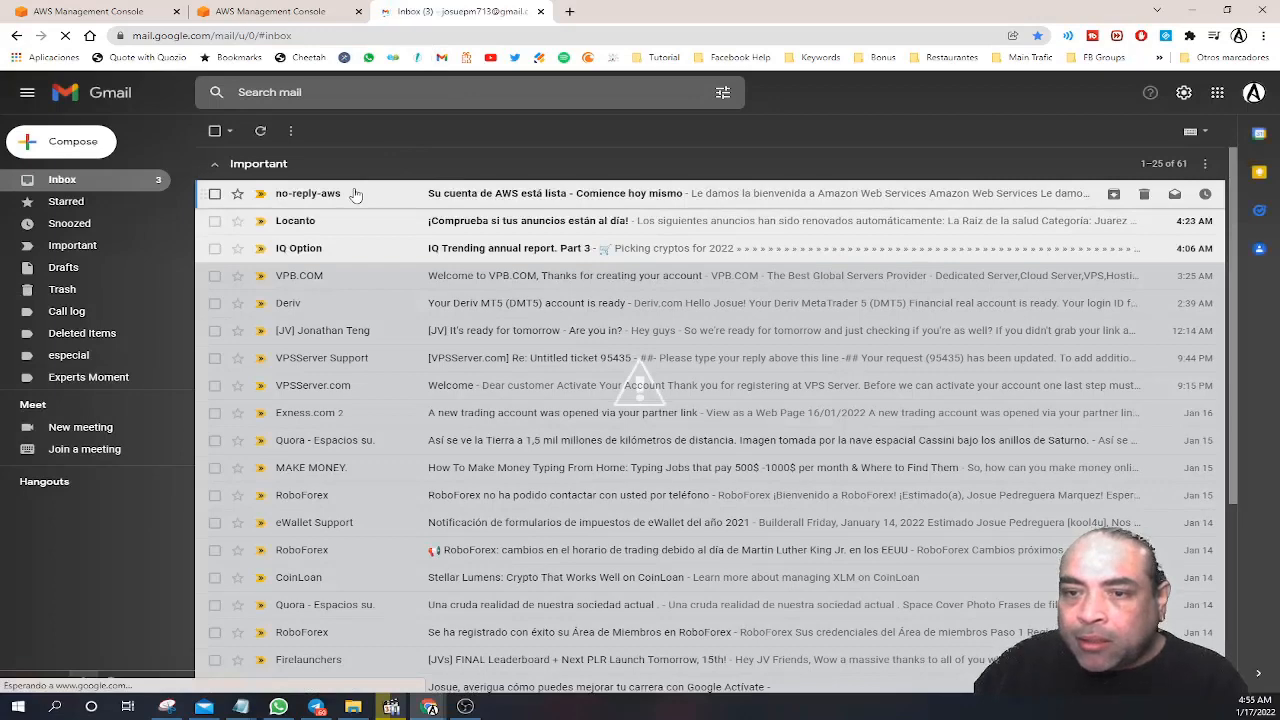
pyautogui.click(355, 193)
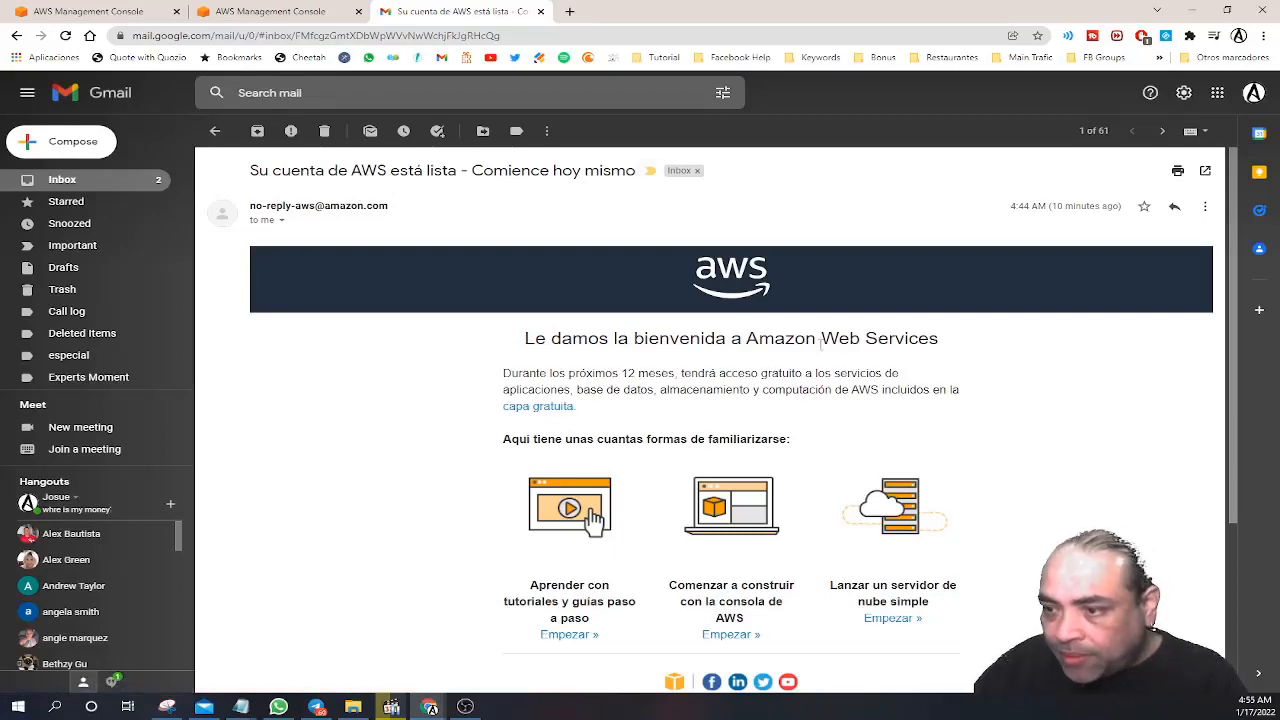
pyautogui.scroll(-1, 960, 354)
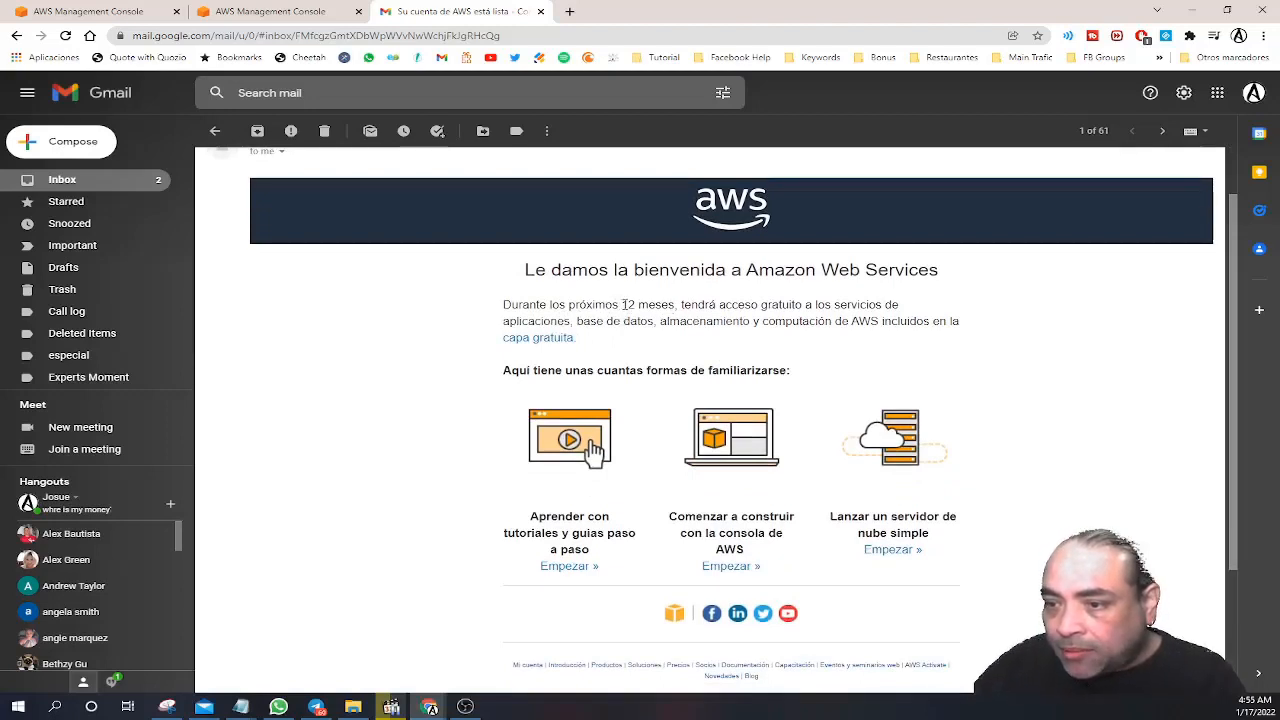
pyautogui.moveTo(624, 304); pyautogui.dragTo(678, 306)
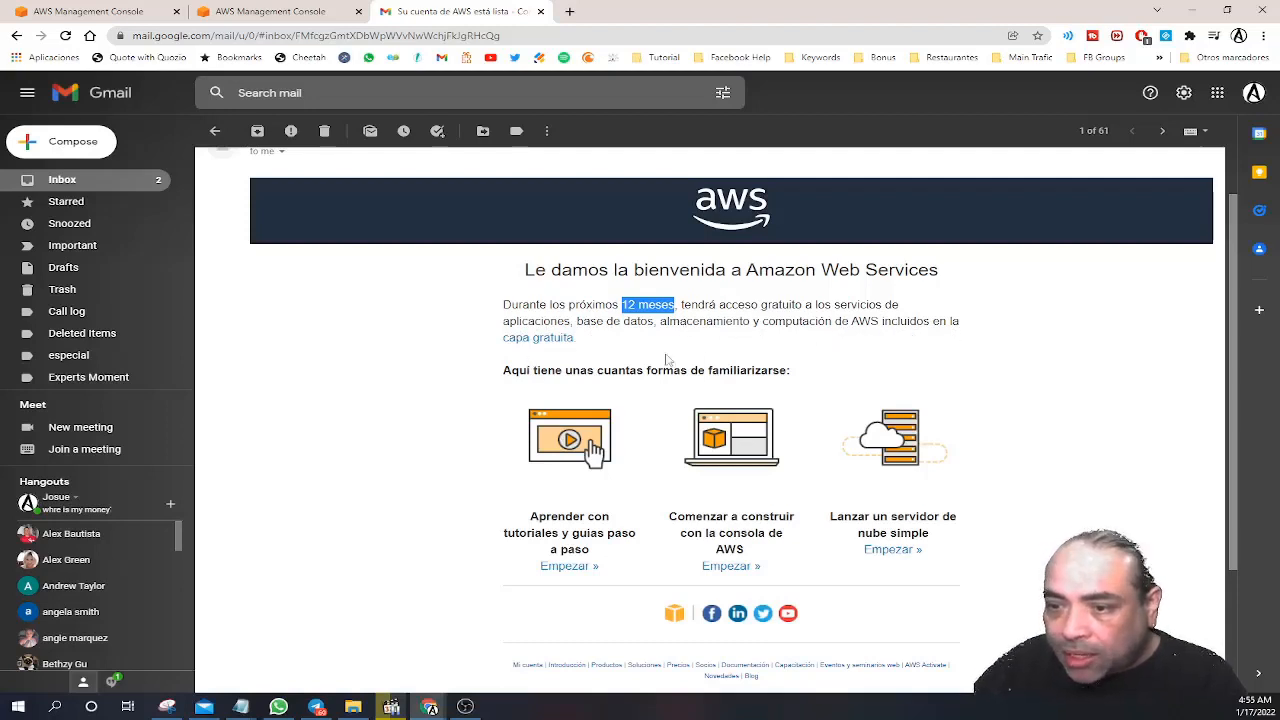
pyautogui.scroll(-3, 833, 372)
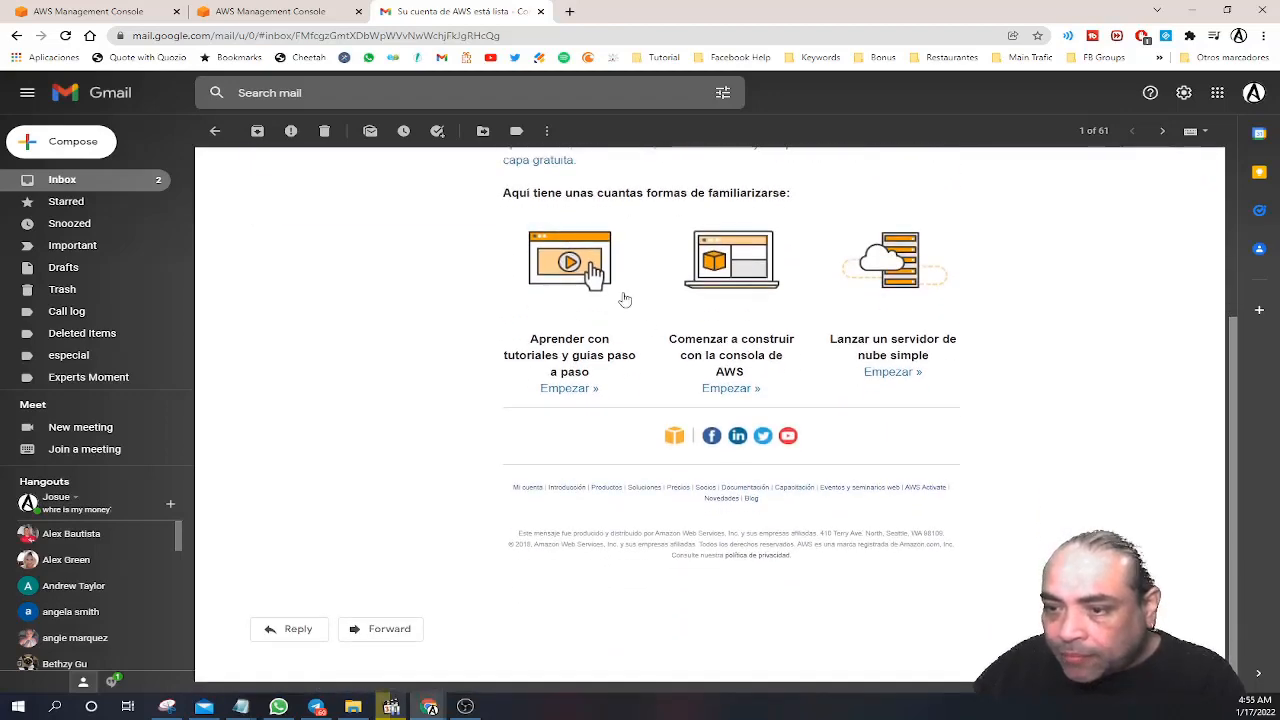
pyautogui.scroll(4, 892, 405)
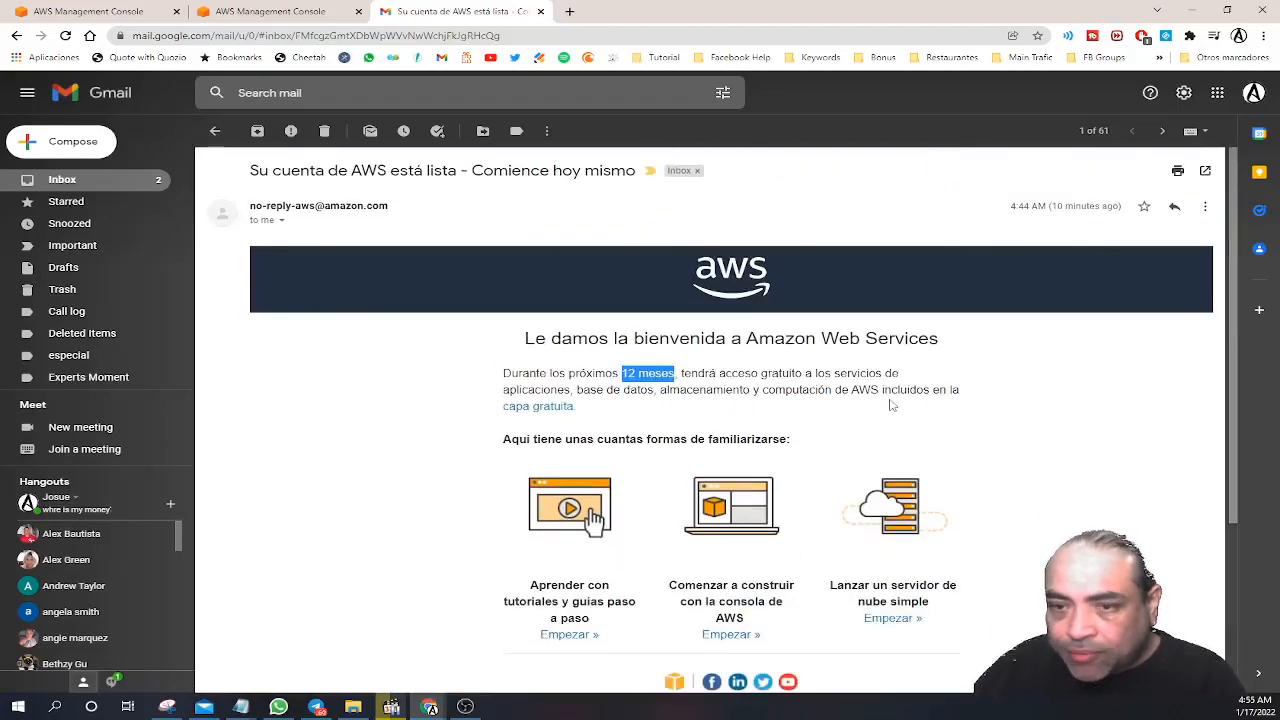
# Step: Close the old sign-up and Gmail tabs, keep the console home page, and open EC2
pyautogui.click(268, 11)
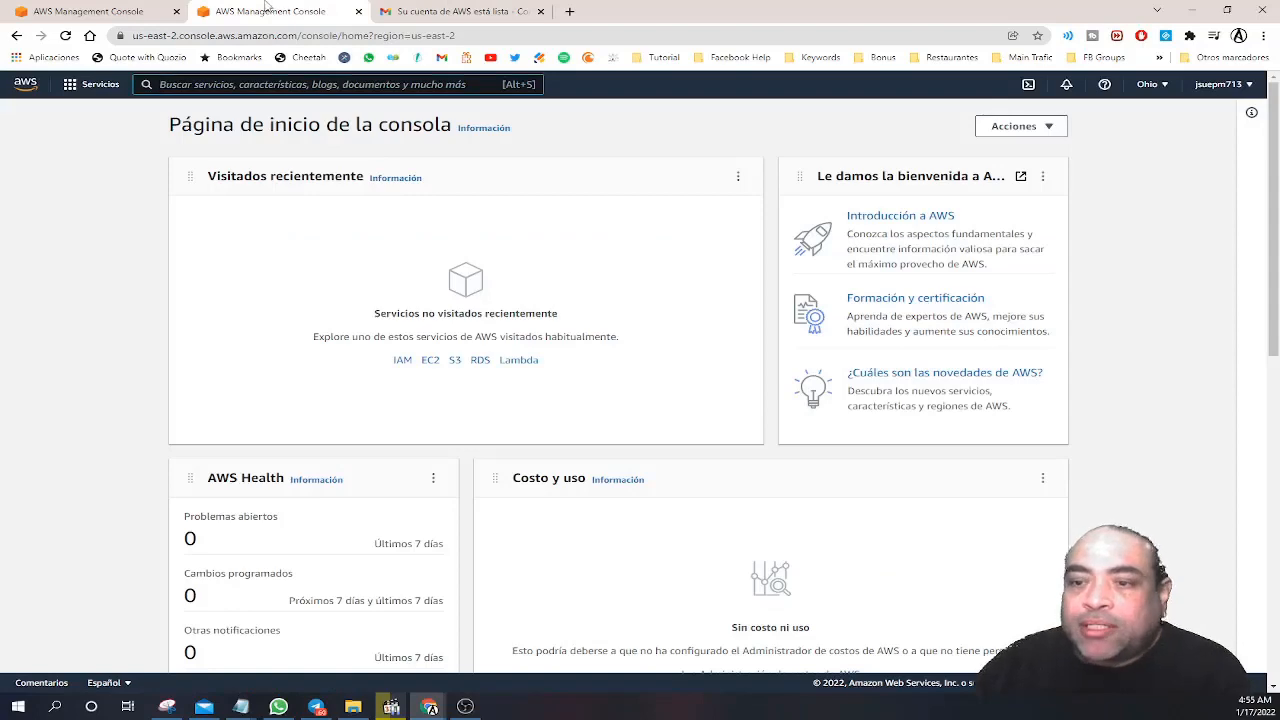
pyautogui.click(160, 11)
pyautogui.click(176, 11)
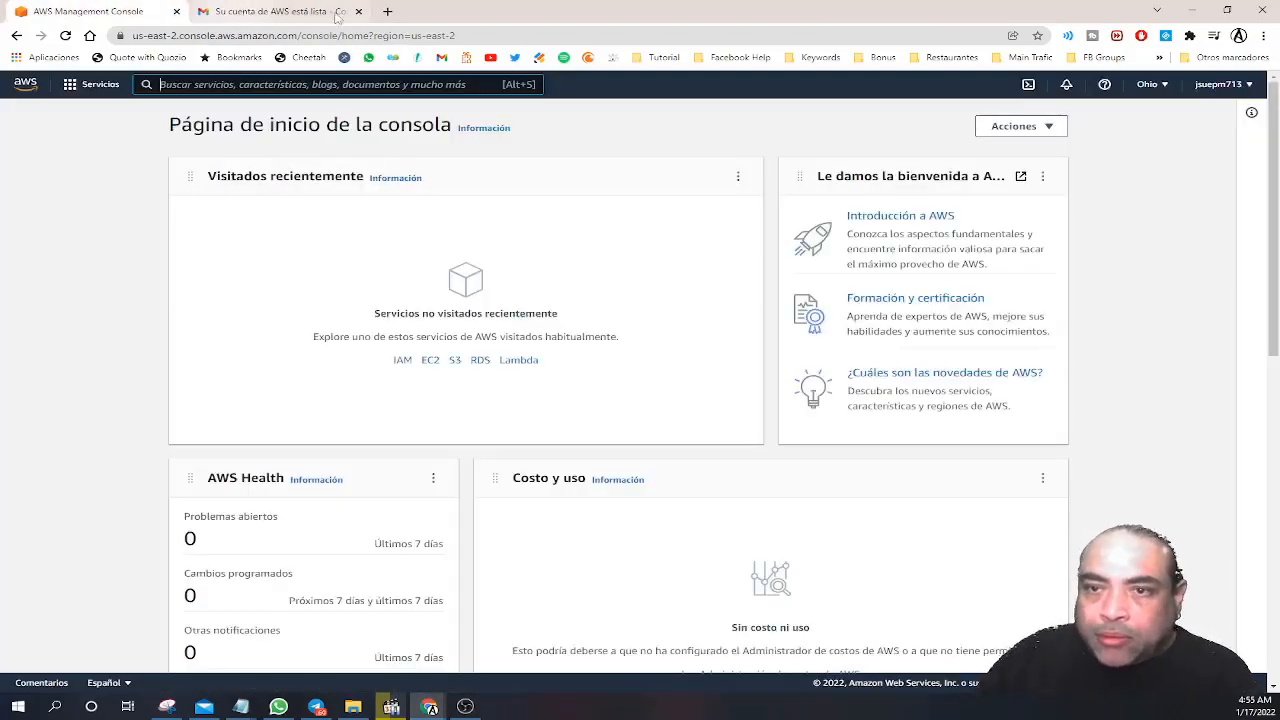
pyautogui.click(247, 11)
pyautogui.click(358, 11)
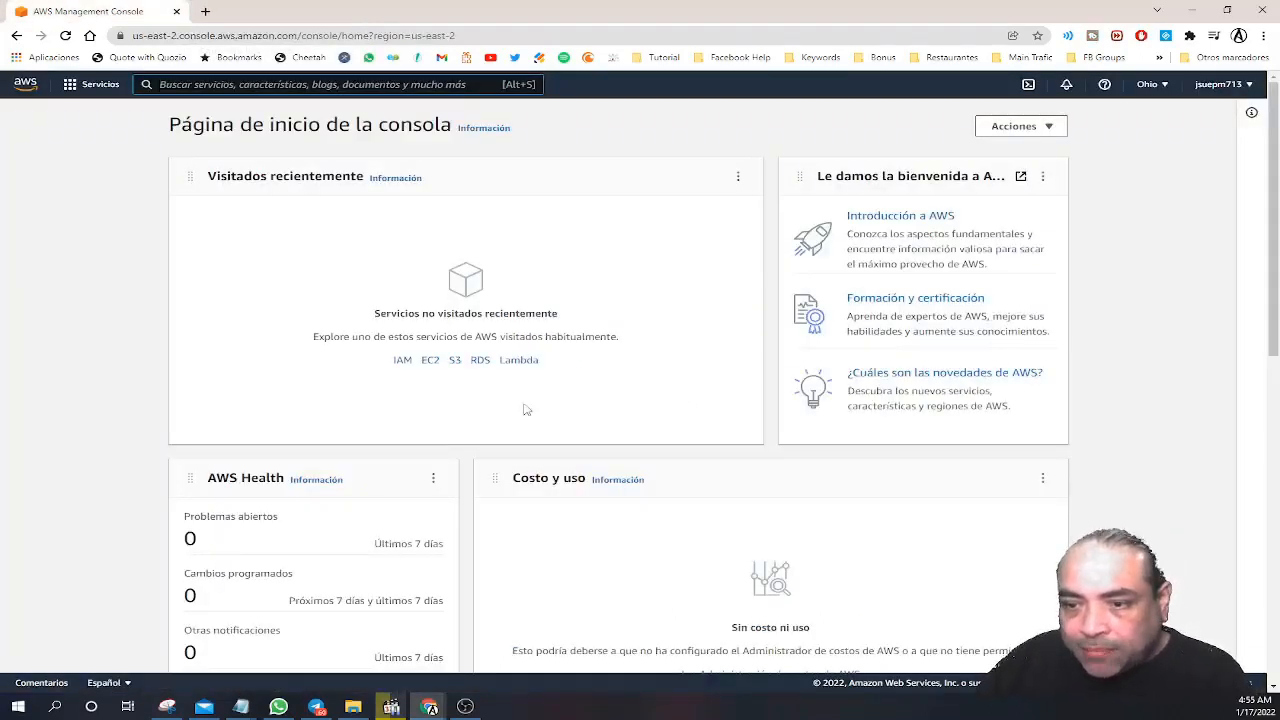
pyautogui.click(430, 362)
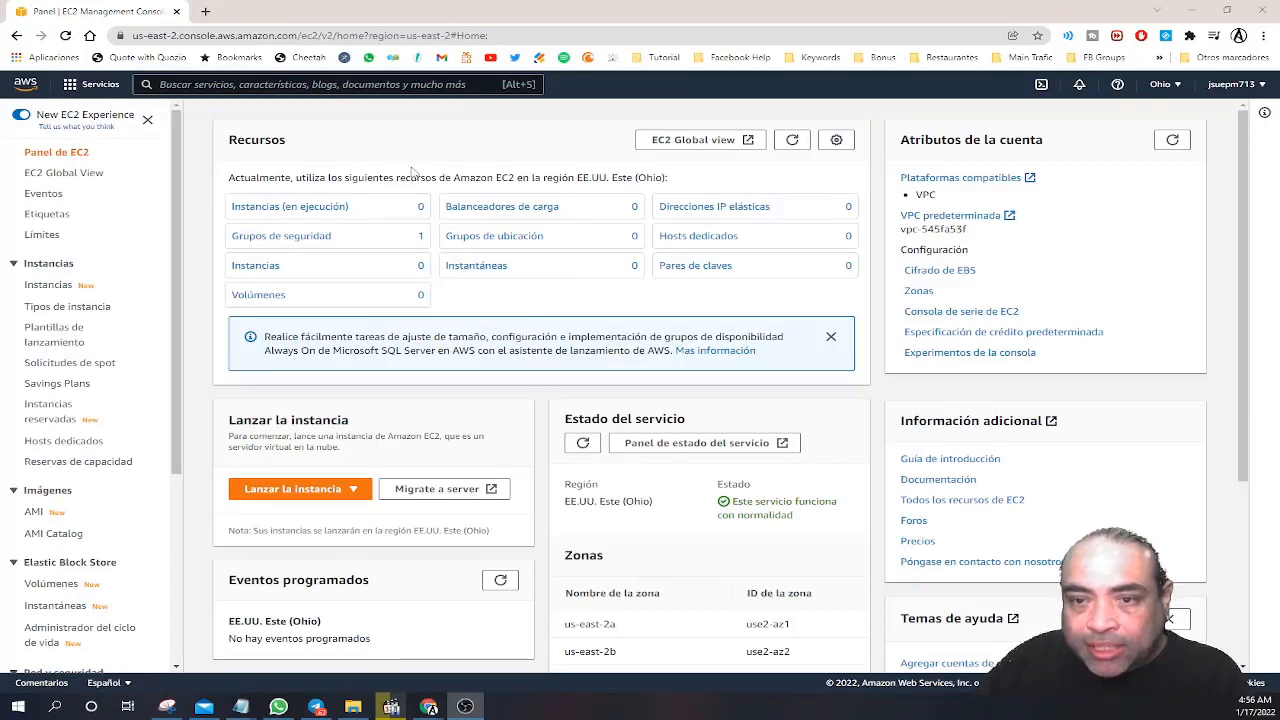
# Step: Show the EC2 Instances list filtered to running instances, which is empty
pyautogui.click(314, 211)
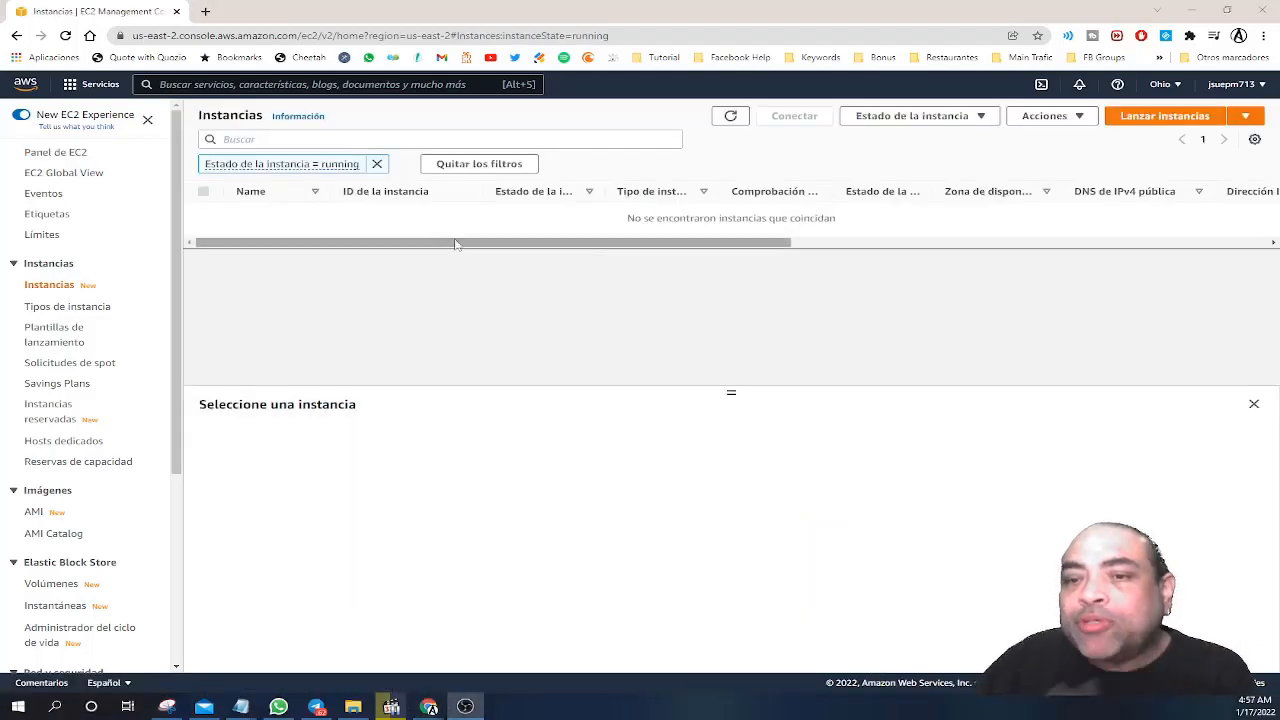
pyautogui.click(1157, 128)
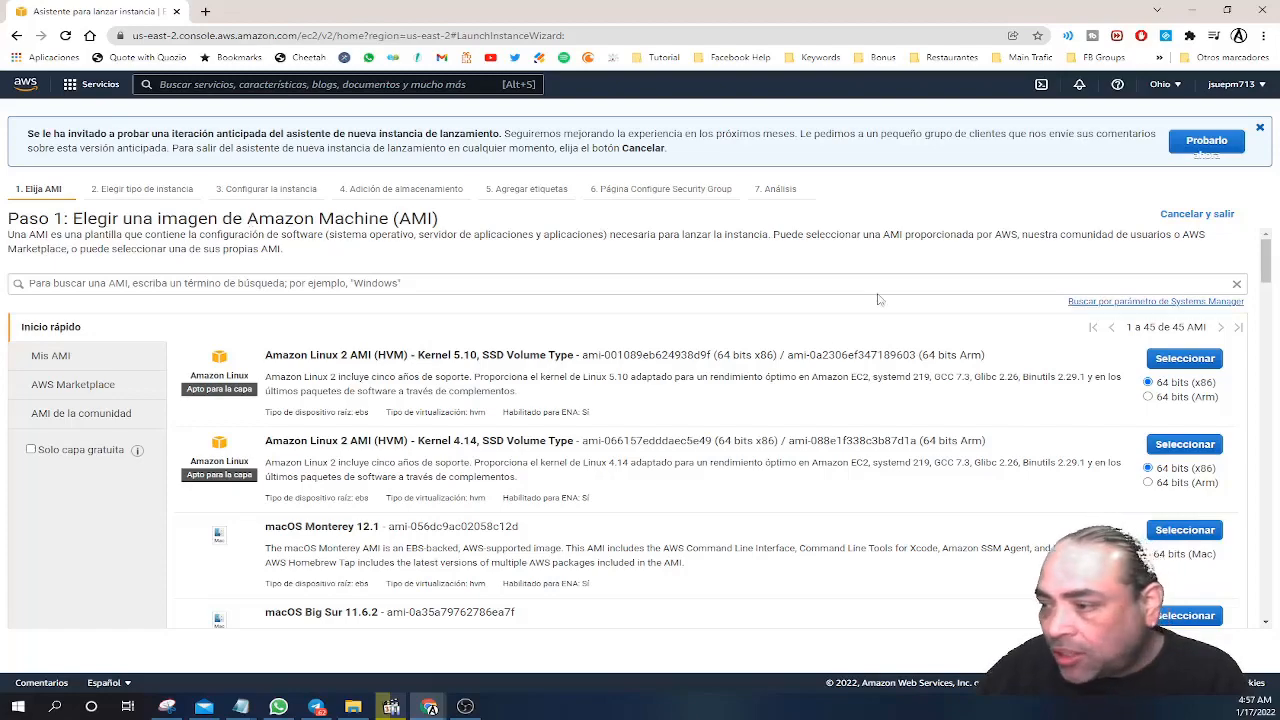
pyautogui.scroll(-3, 843, 341)
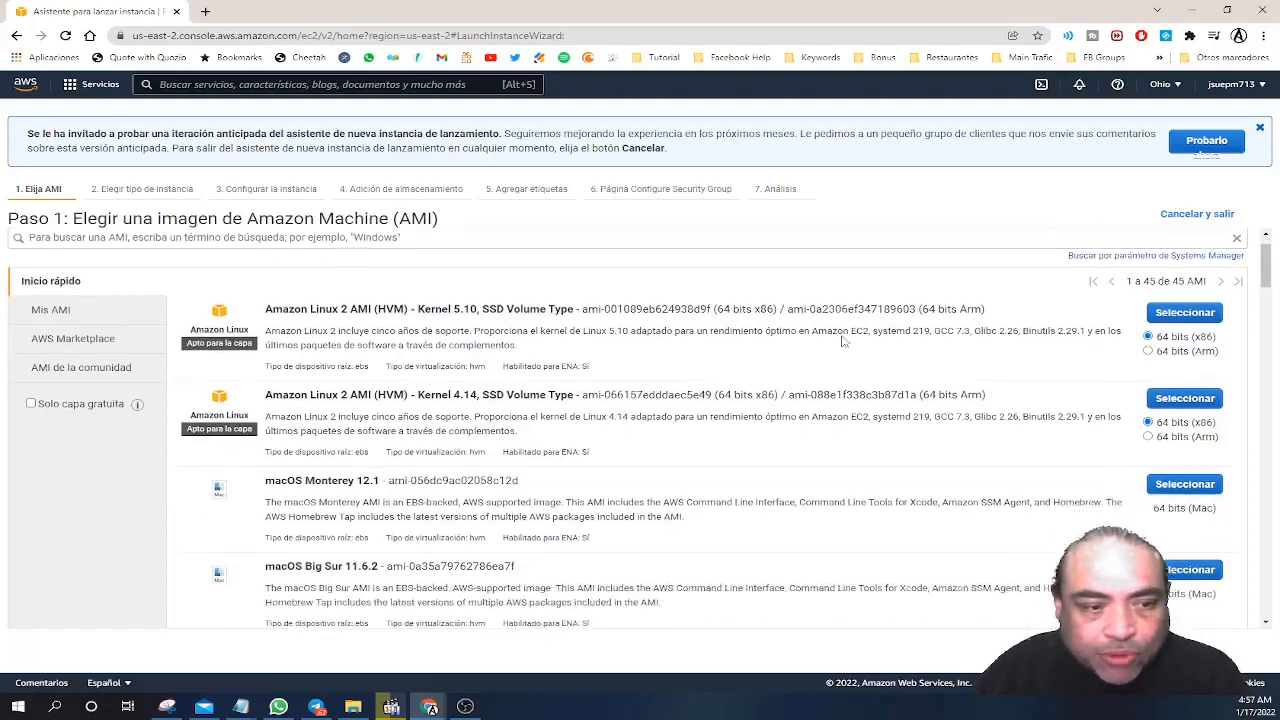
pyautogui.scroll(-7, 843, 341)
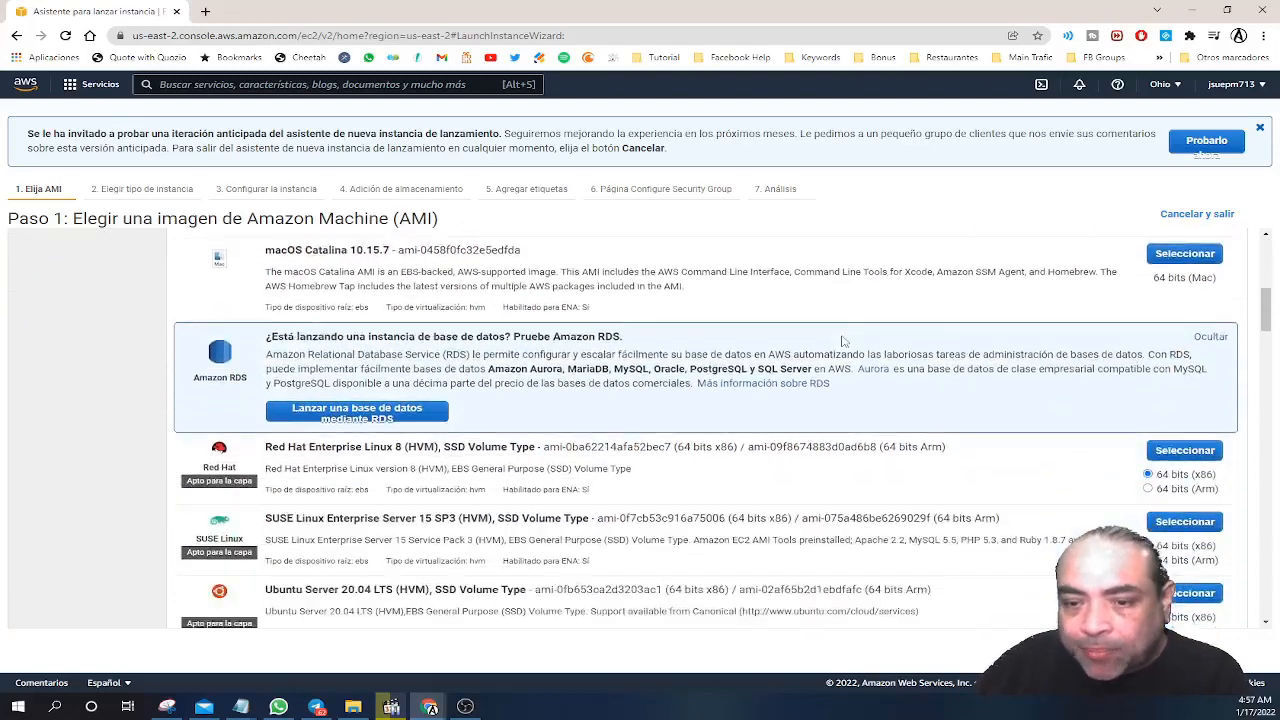
pyautogui.scroll(10, 843, 338)
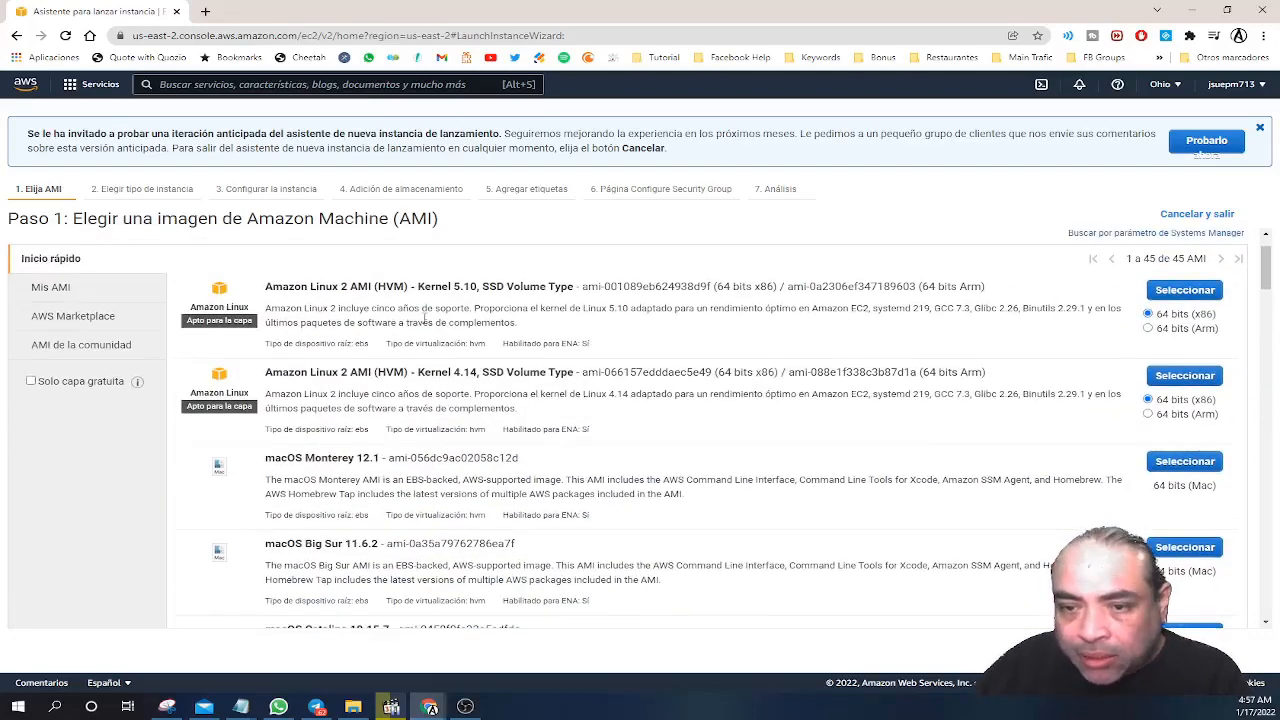
pyautogui.scroll(-3, 648, 340)
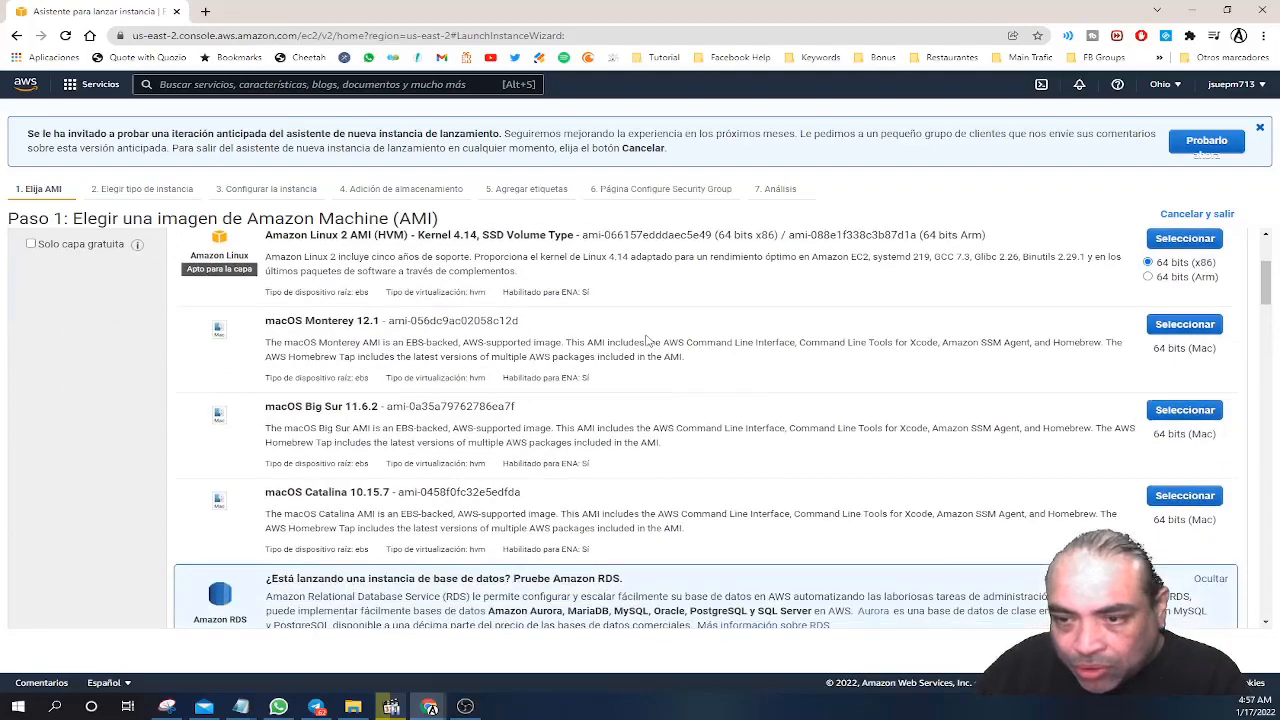
pyautogui.scroll(-3, 648, 341)
pyautogui.scroll(-9, 646, 341)
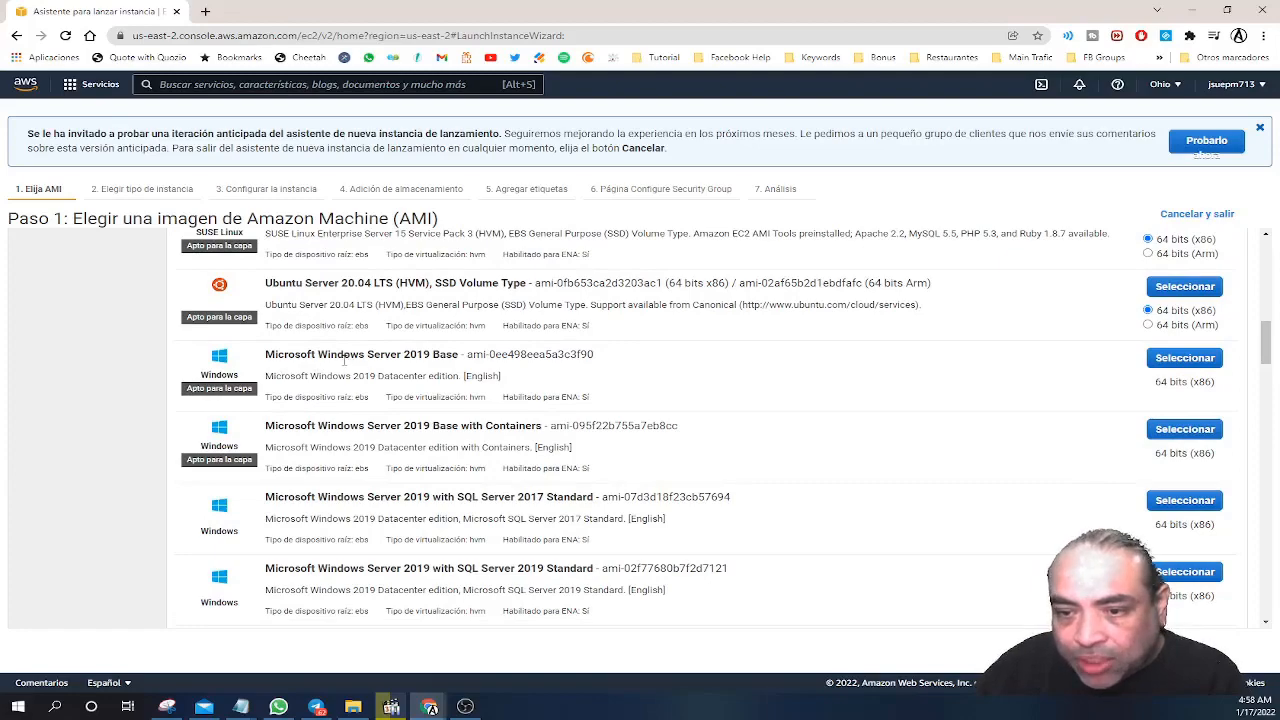
pyautogui.scroll(-3, 765, 370)
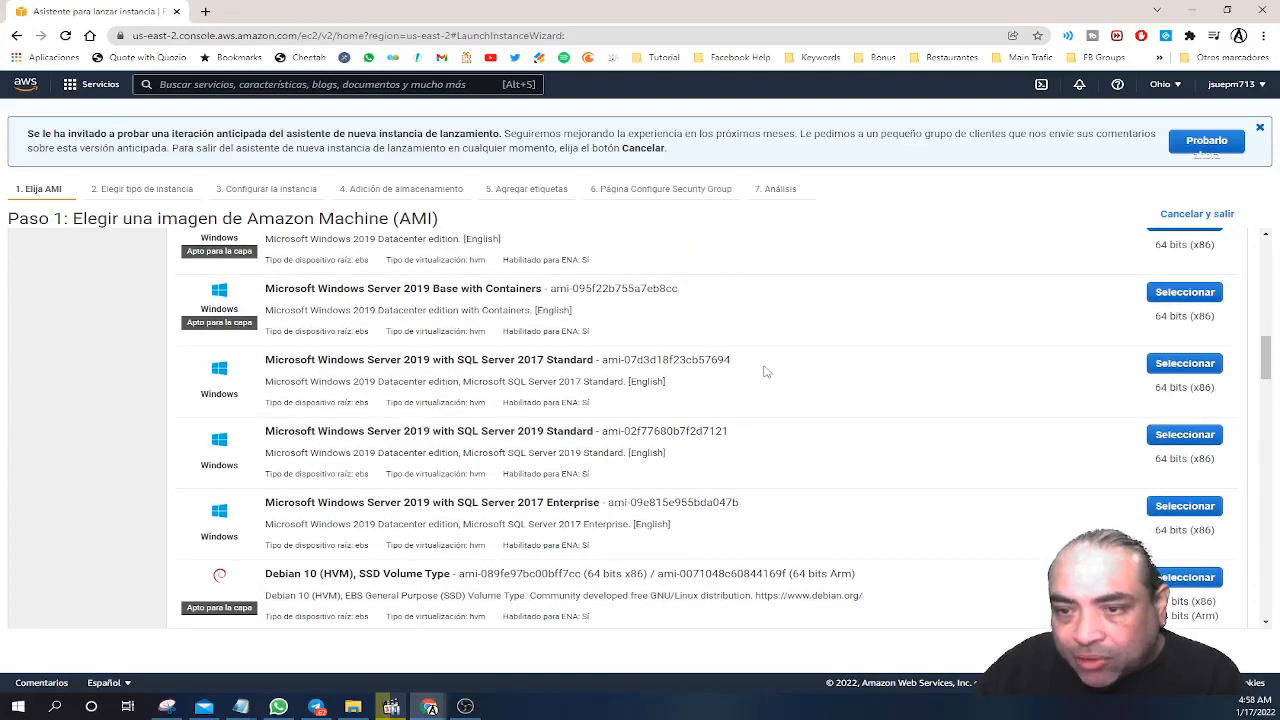
pyautogui.scroll(2, 764, 368)
pyautogui.scroll(-3, 780, 380)
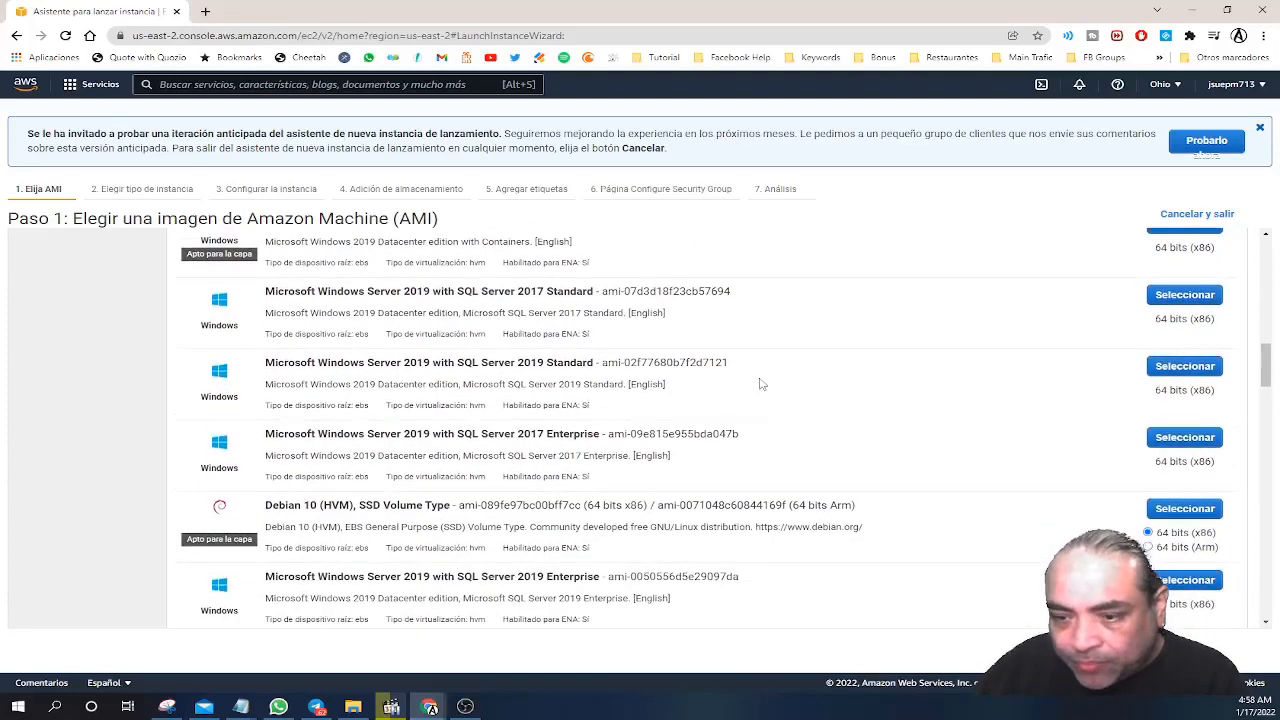
pyautogui.scroll(-5, 760, 383)
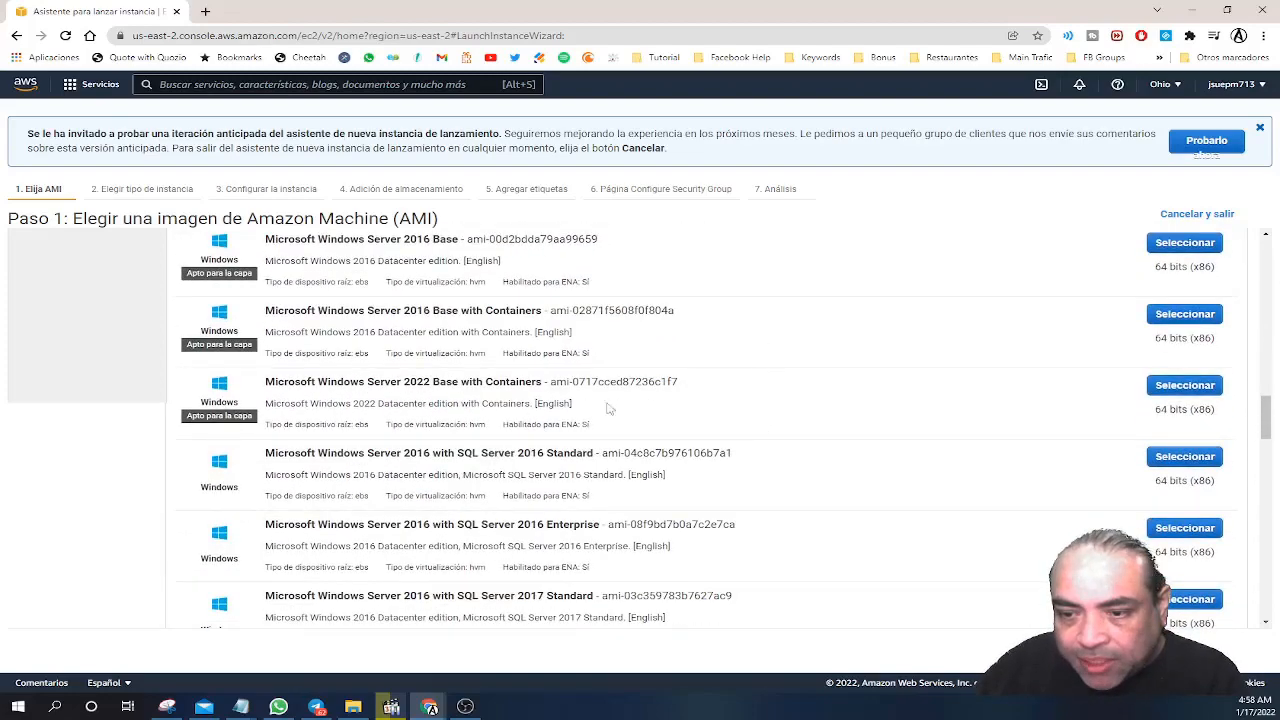
pyautogui.scroll(-6, 609, 408)
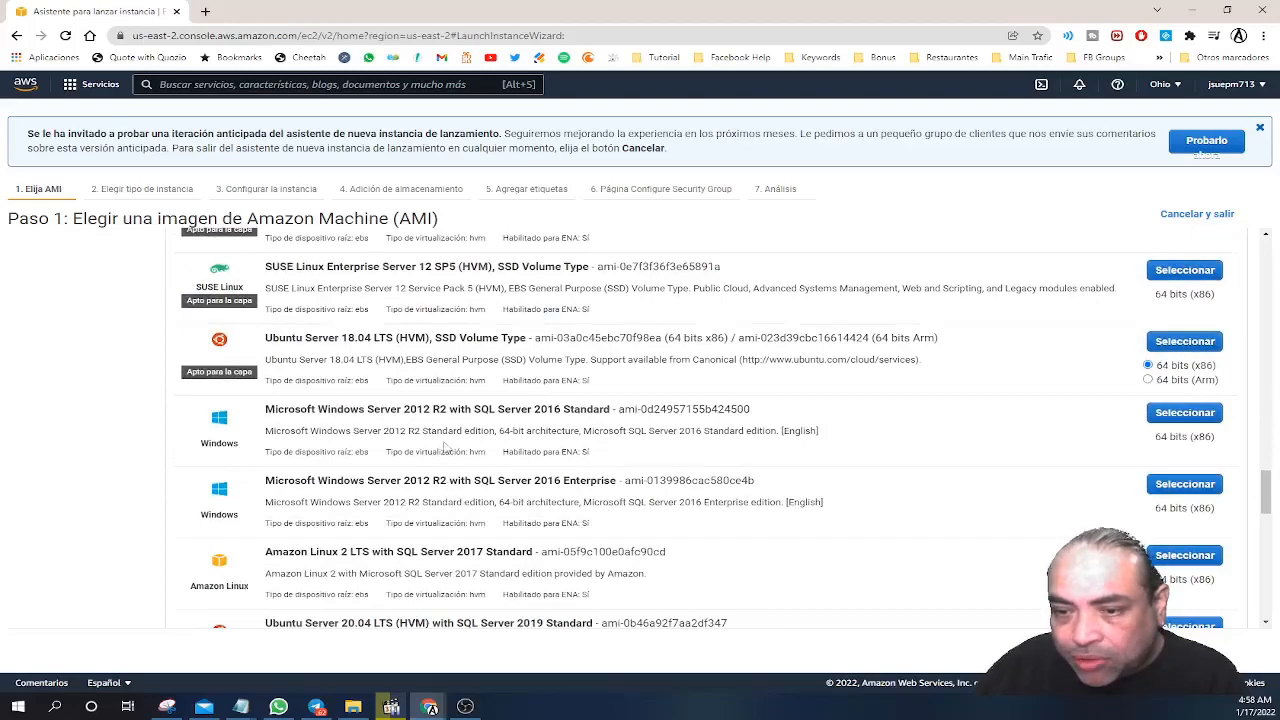
pyautogui.scroll(10, 445, 447)
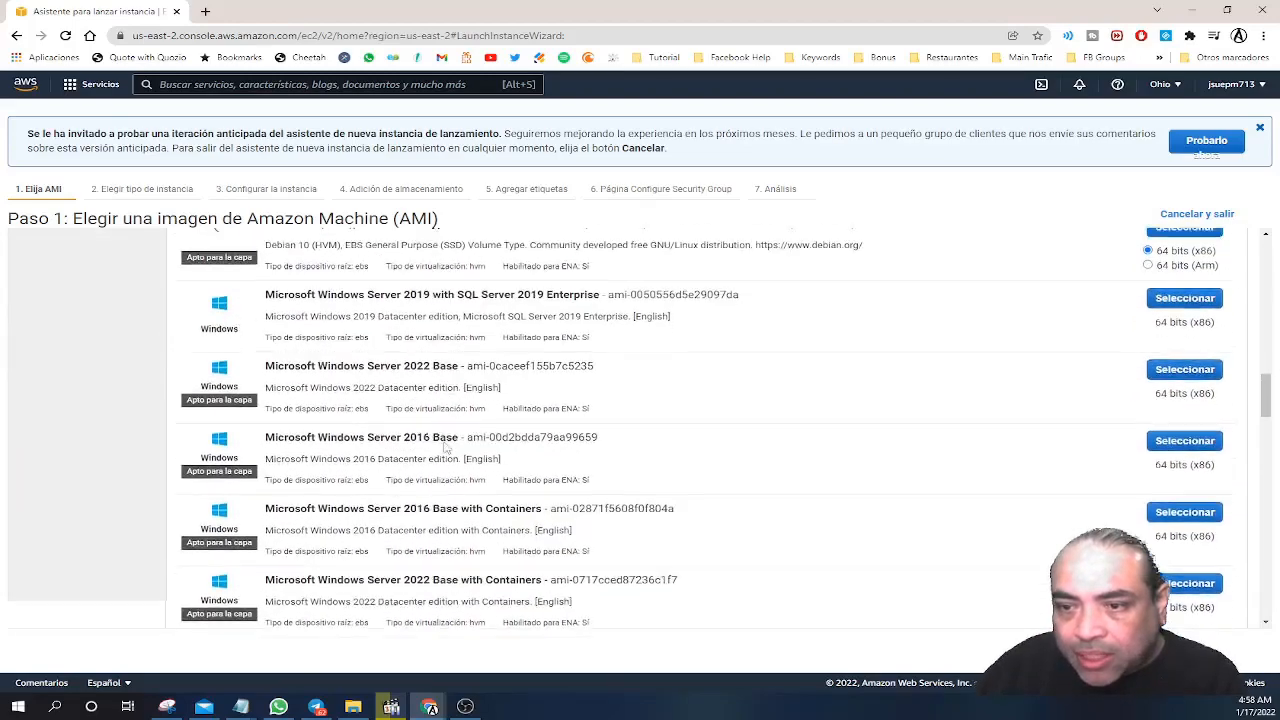
pyautogui.scroll(3, 445, 447)
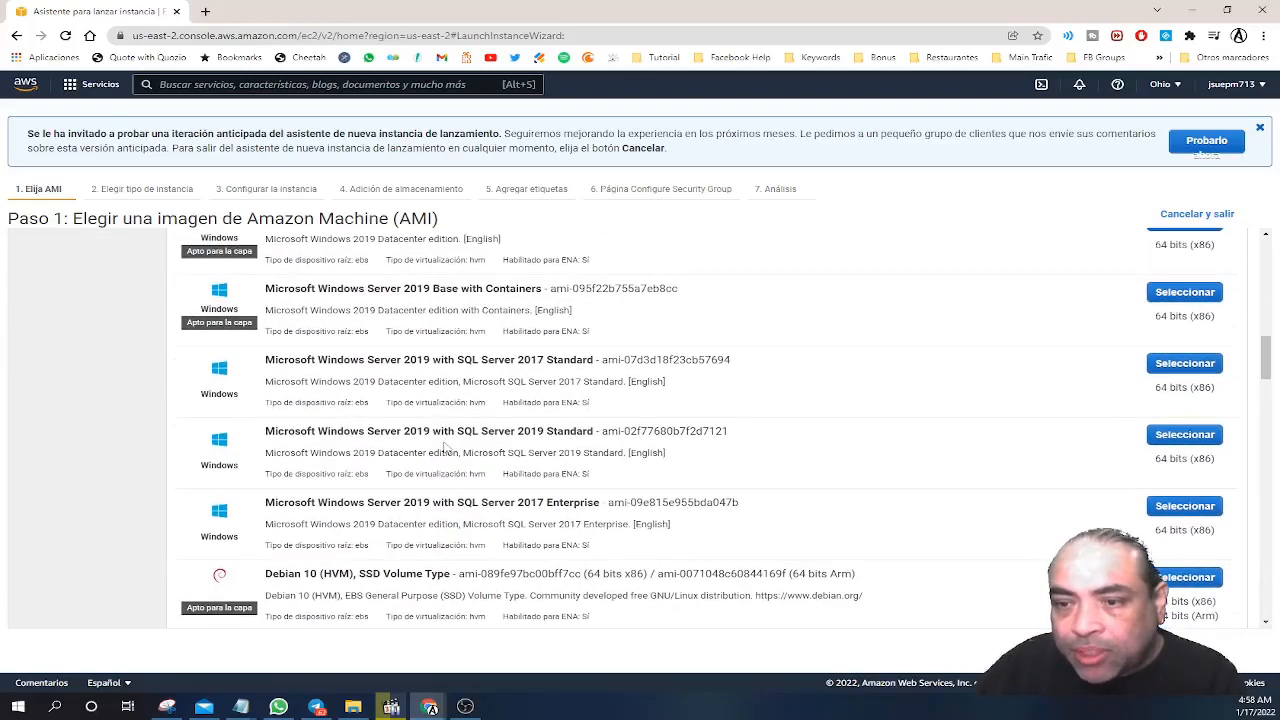
pyautogui.scroll(1, 445, 450)
pyautogui.scroll(1, 445, 450)
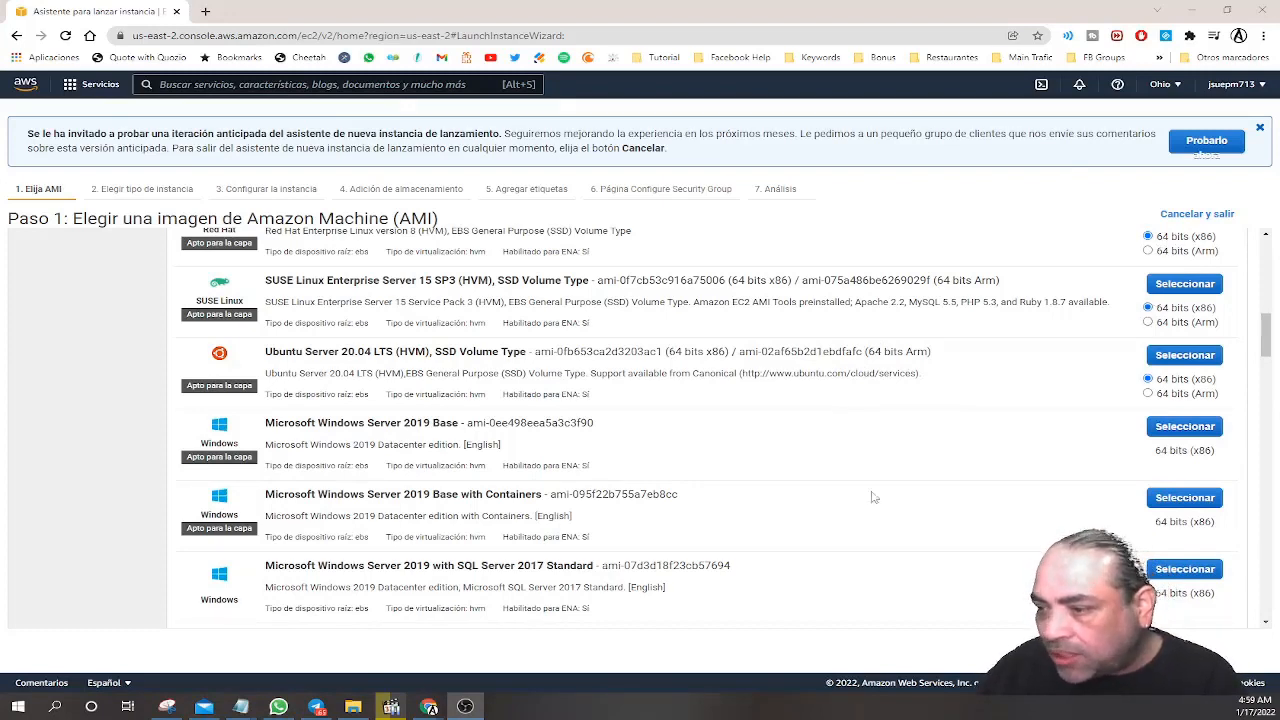
pyautogui.scroll(2, 240, 340)
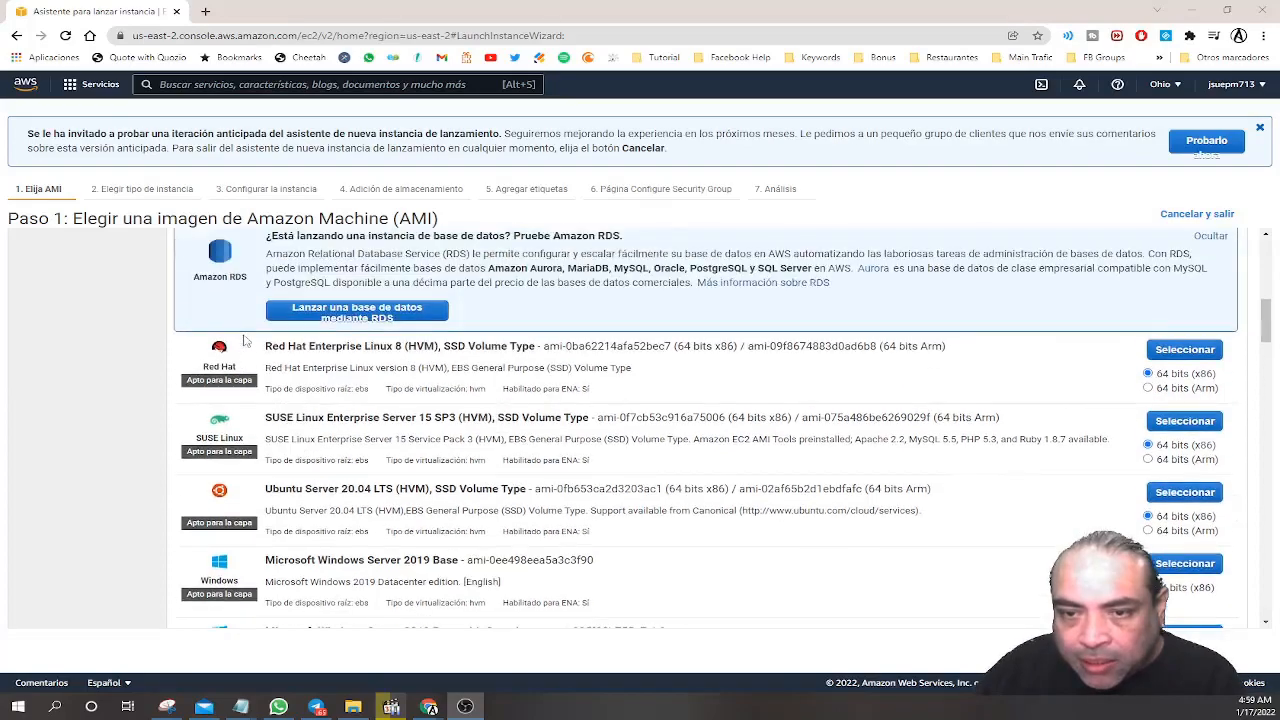
pyautogui.scroll(6, 230, 395)
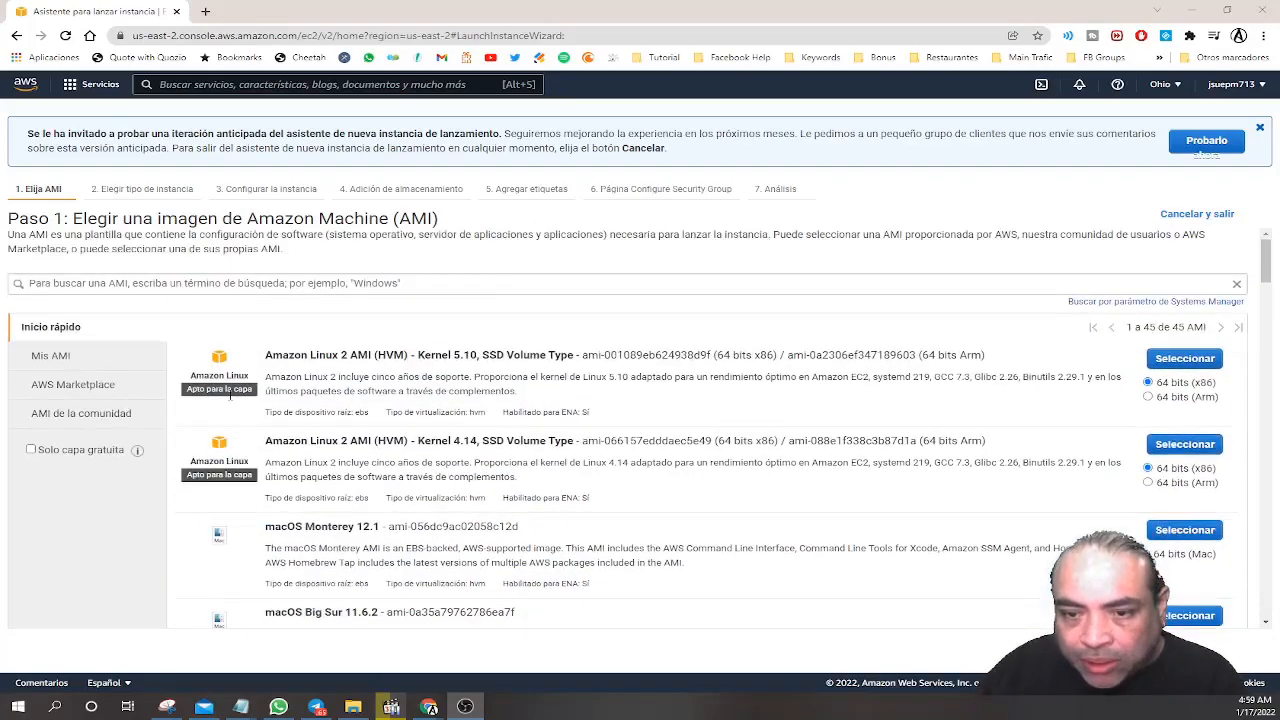
pyautogui.scroll(-8, 314, 410)
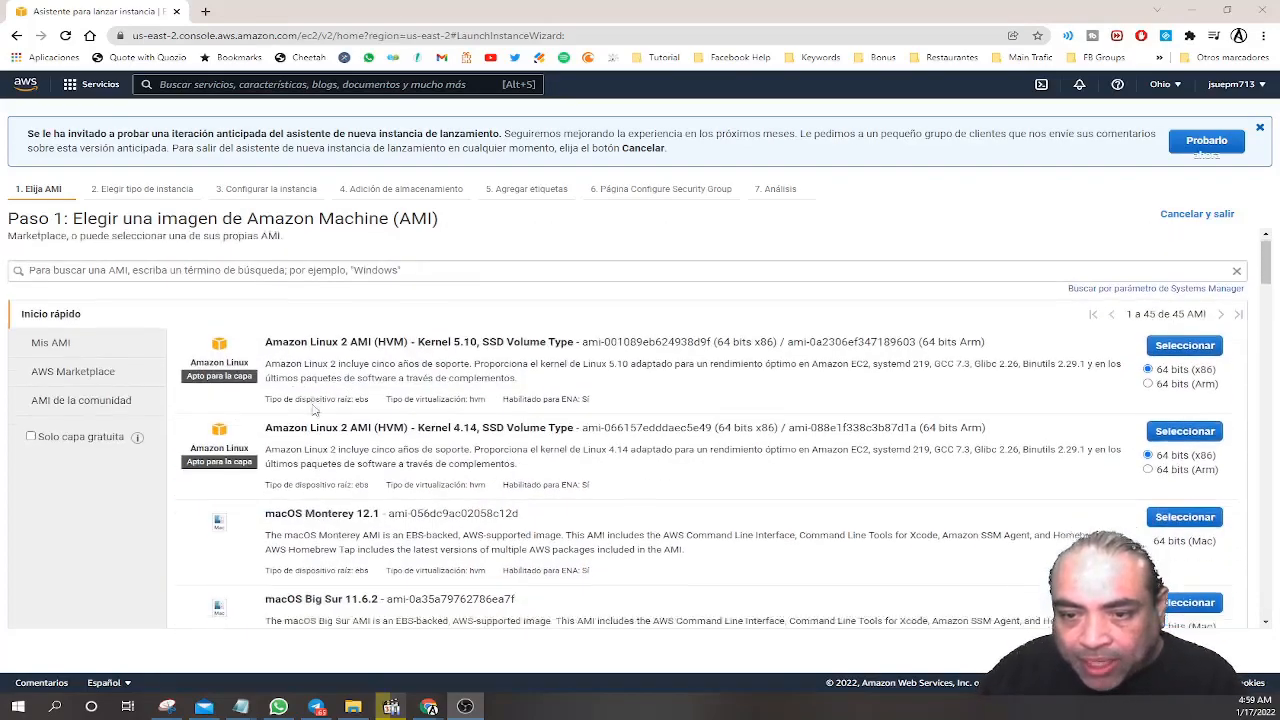
pyautogui.scroll(-8, 314, 410)
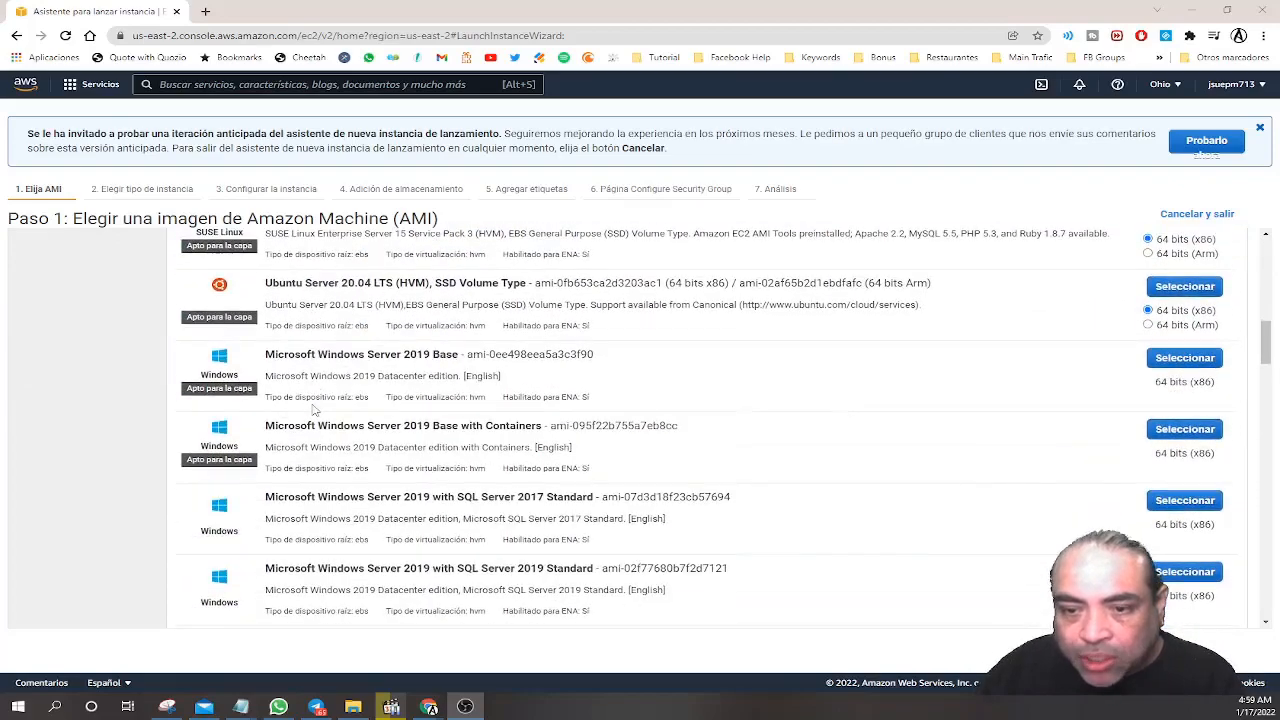
pyautogui.scroll(3, 312, 408)
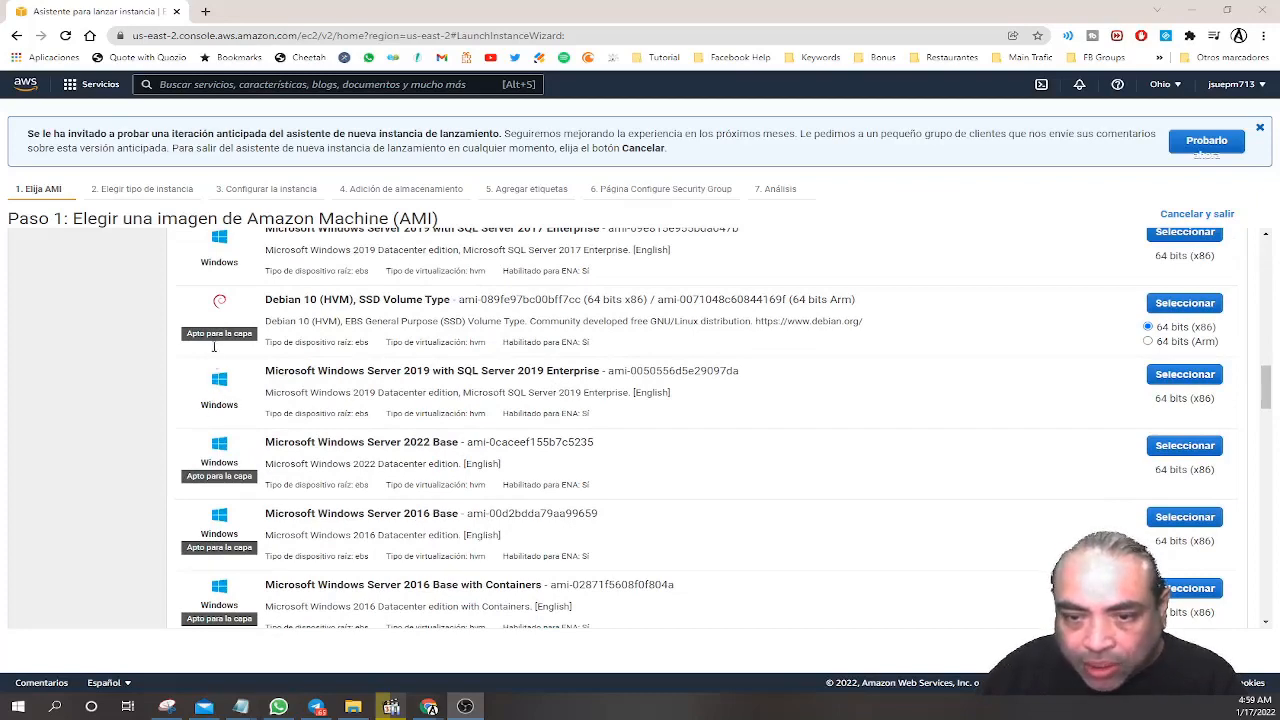
pyautogui.scroll(-2, 372, 461)
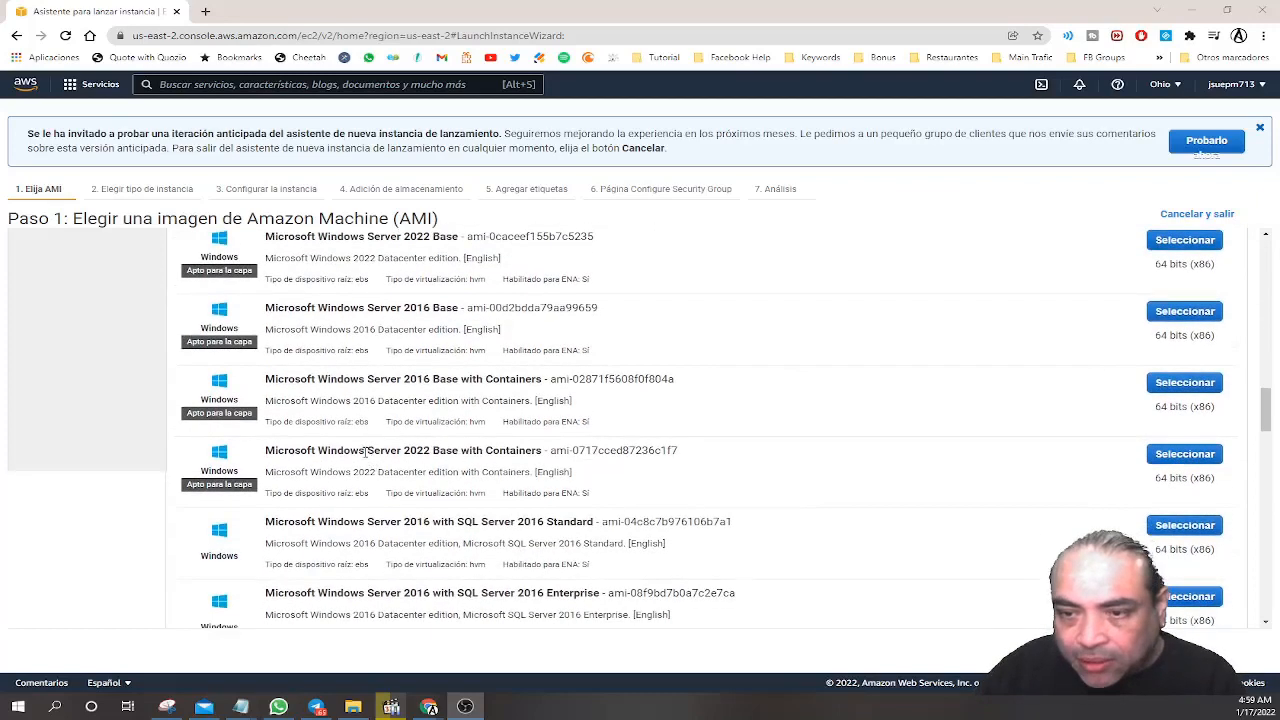
pyautogui.scroll(1, 370, 444)
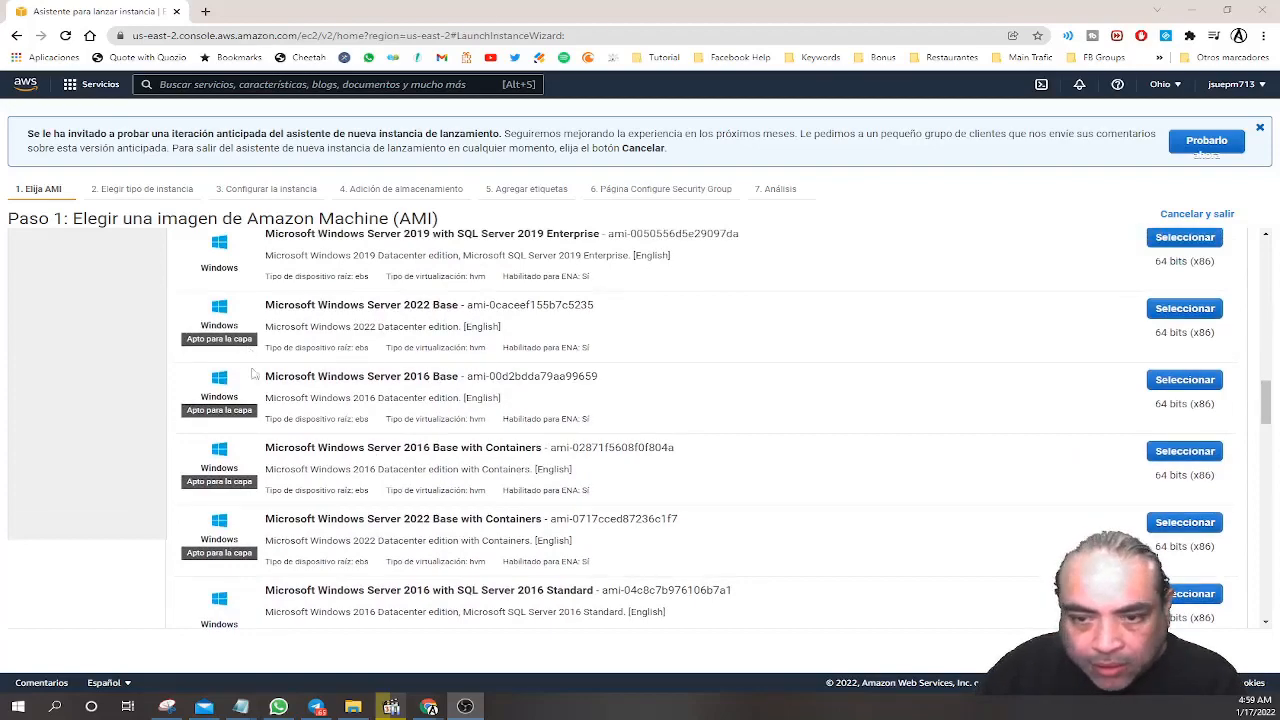
pyautogui.scroll(-3, 256, 428)
pyautogui.scroll(-3, 256, 428)
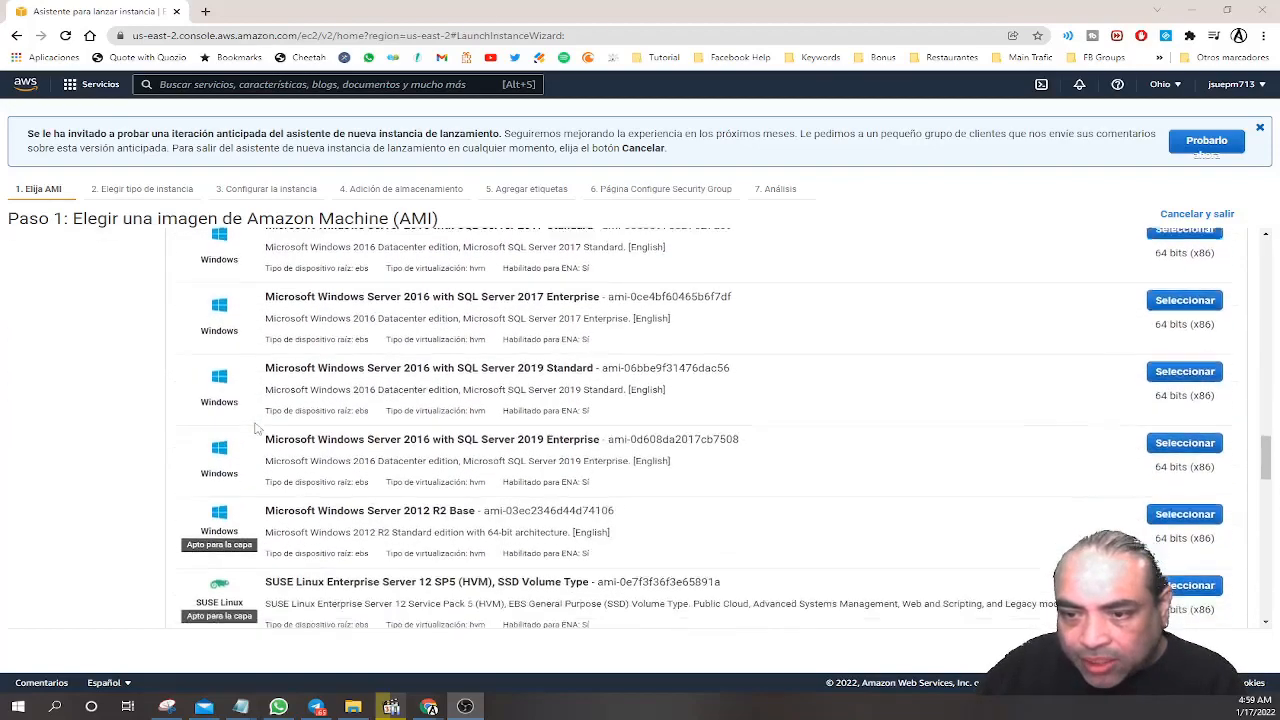
pyautogui.scroll(1, 226, 440)
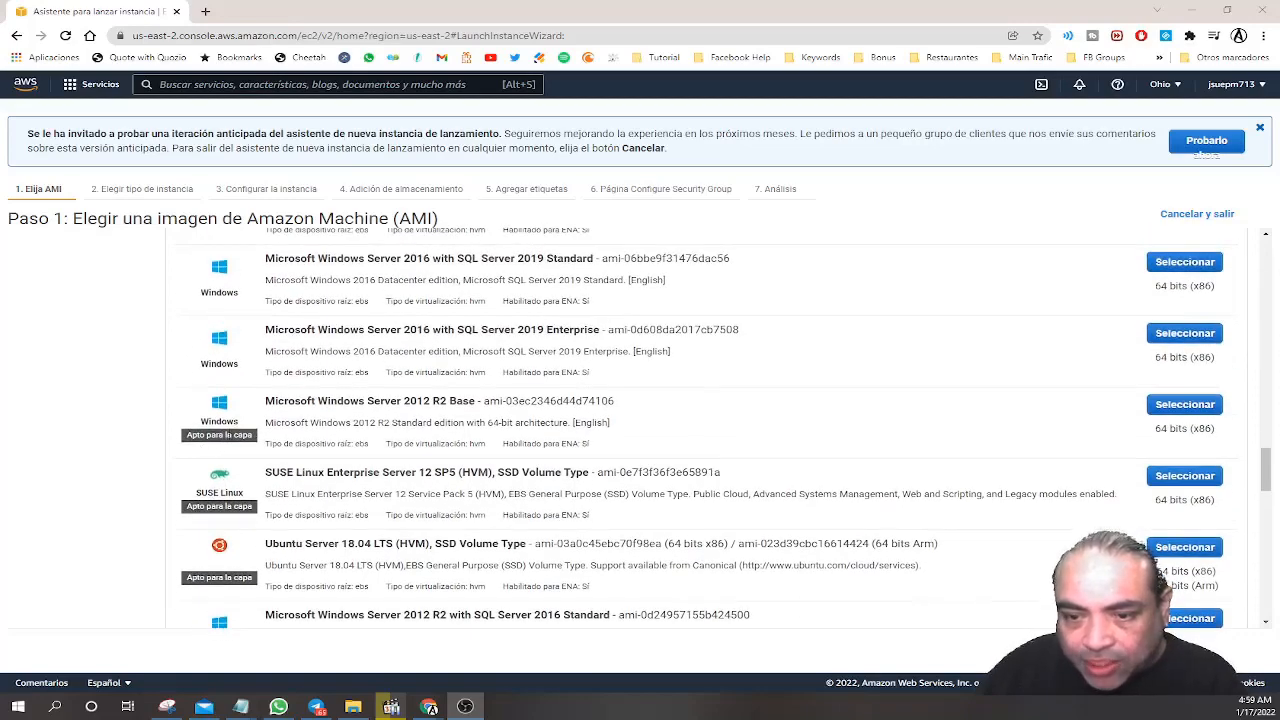
pyautogui.scroll(5, 470, 438)
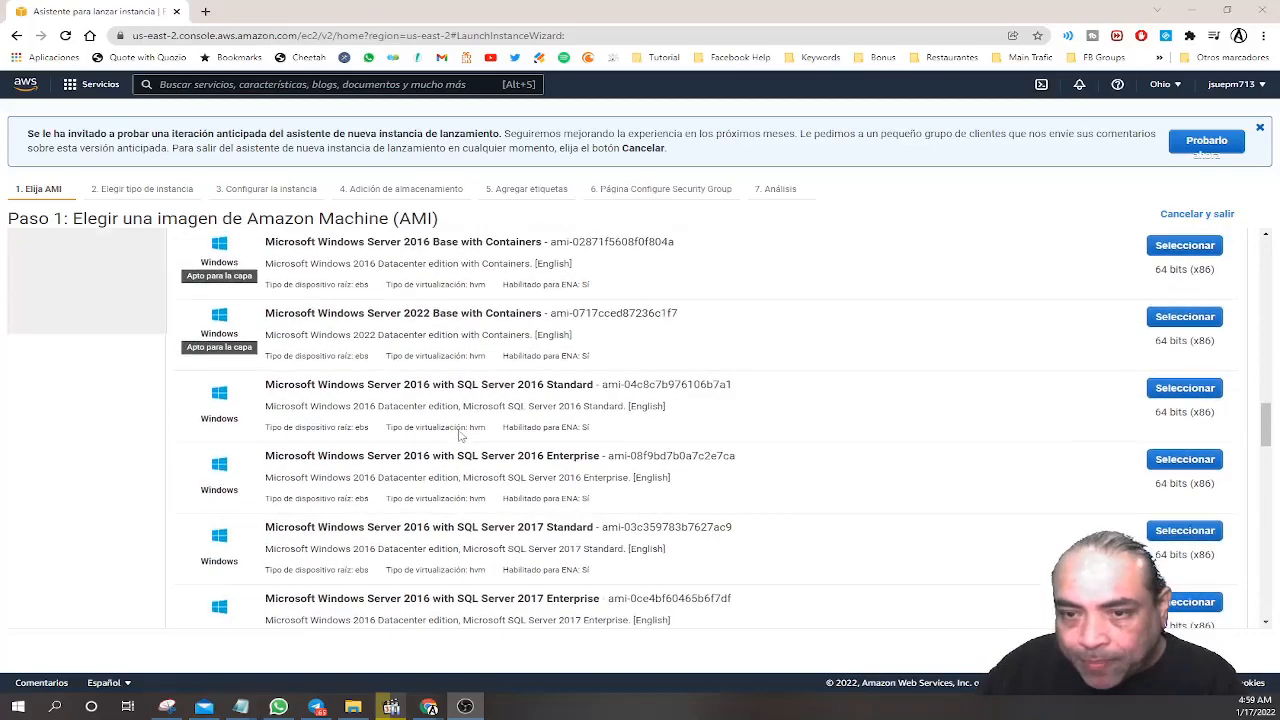
pyautogui.scroll(1, 460, 435)
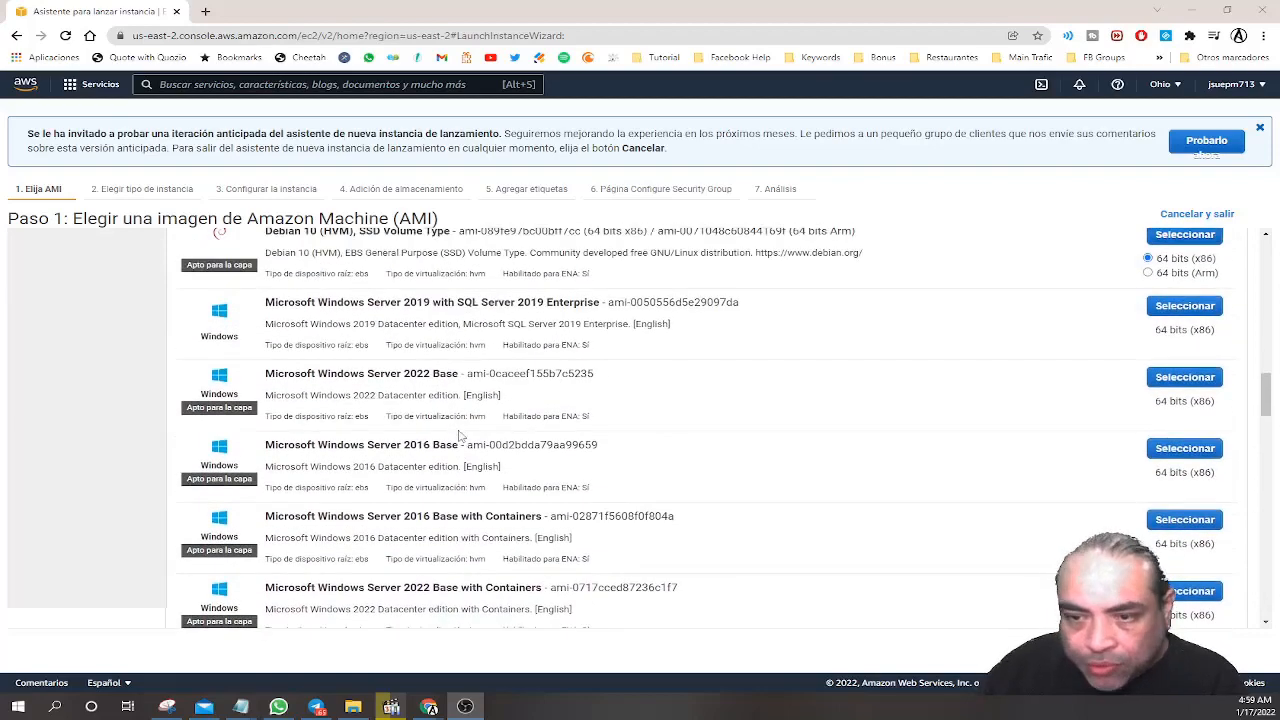
pyautogui.scroll(-1, 460, 435)
pyautogui.scroll(1, 460, 435)
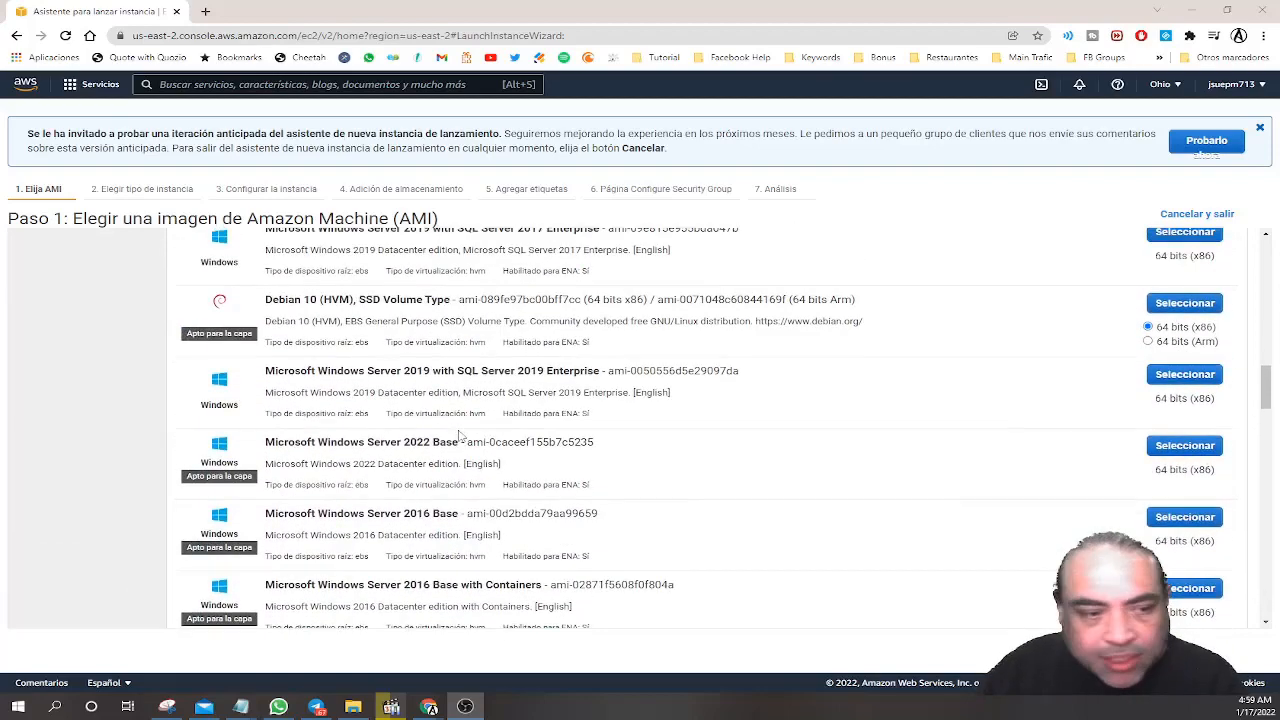
pyautogui.scroll(-1, 160, 398)
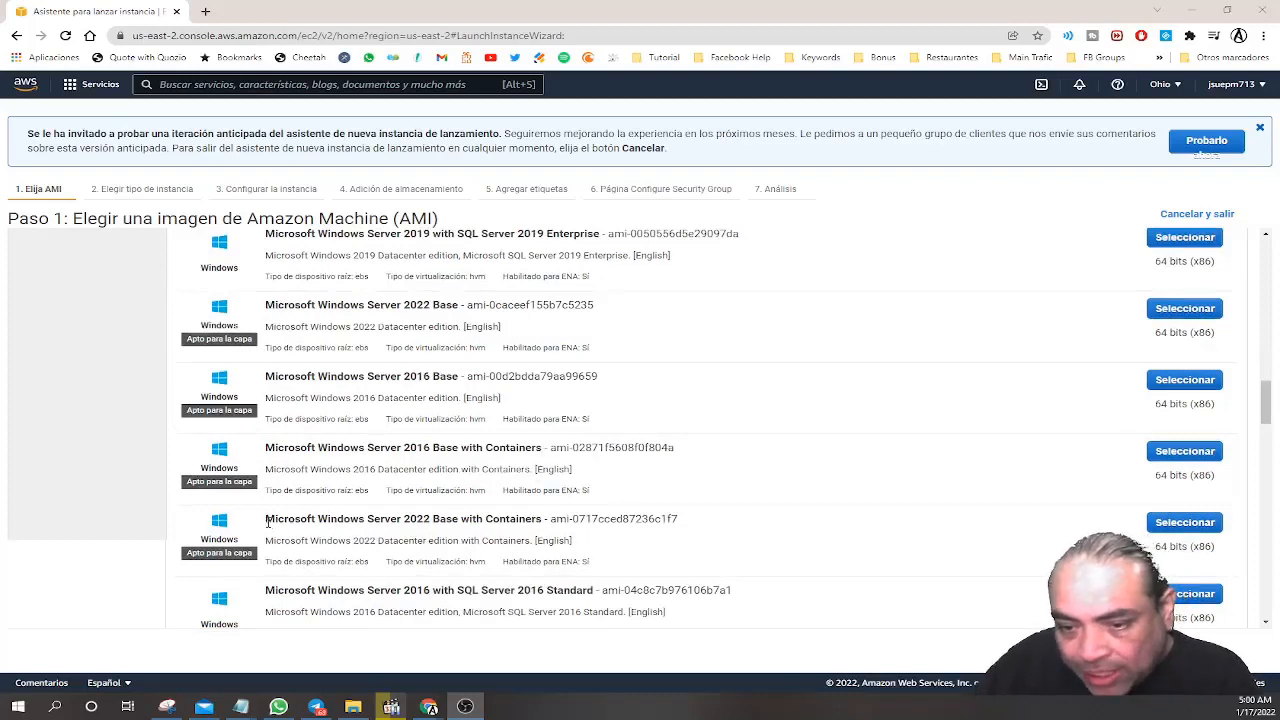
pyautogui.moveTo(267, 521); pyautogui.dragTo(538, 520)
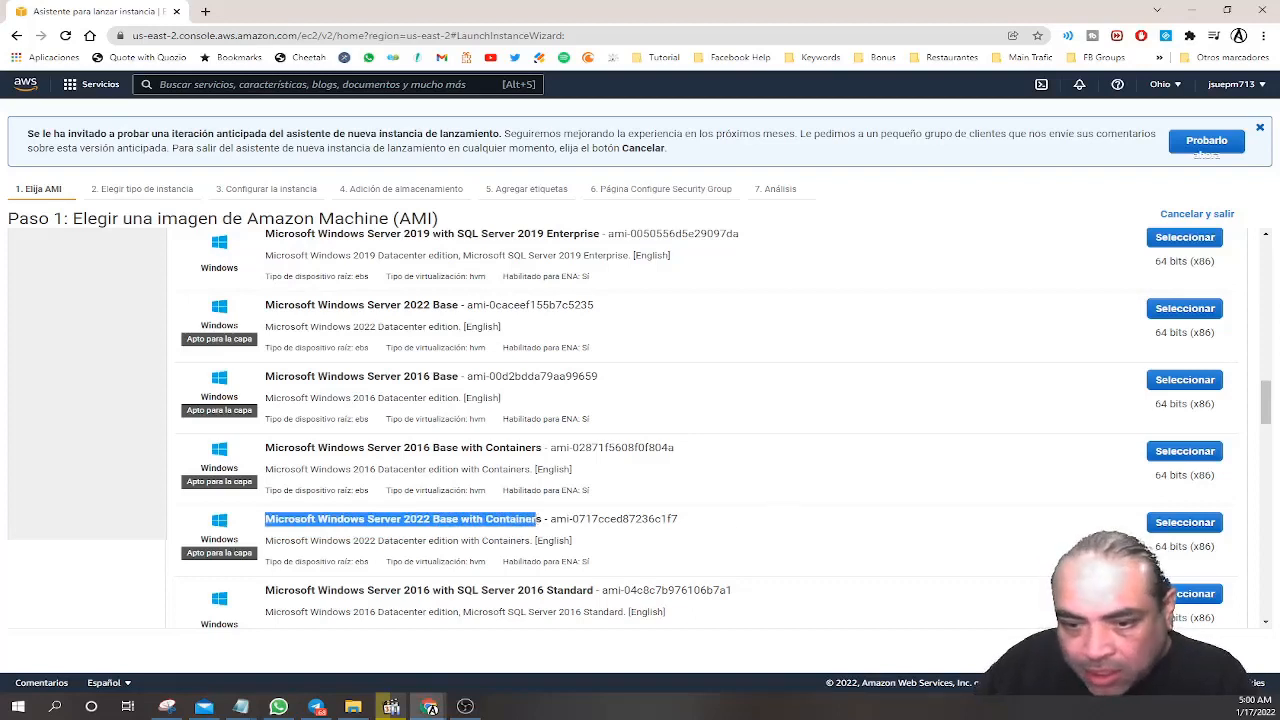
pyautogui.click(960, 540)
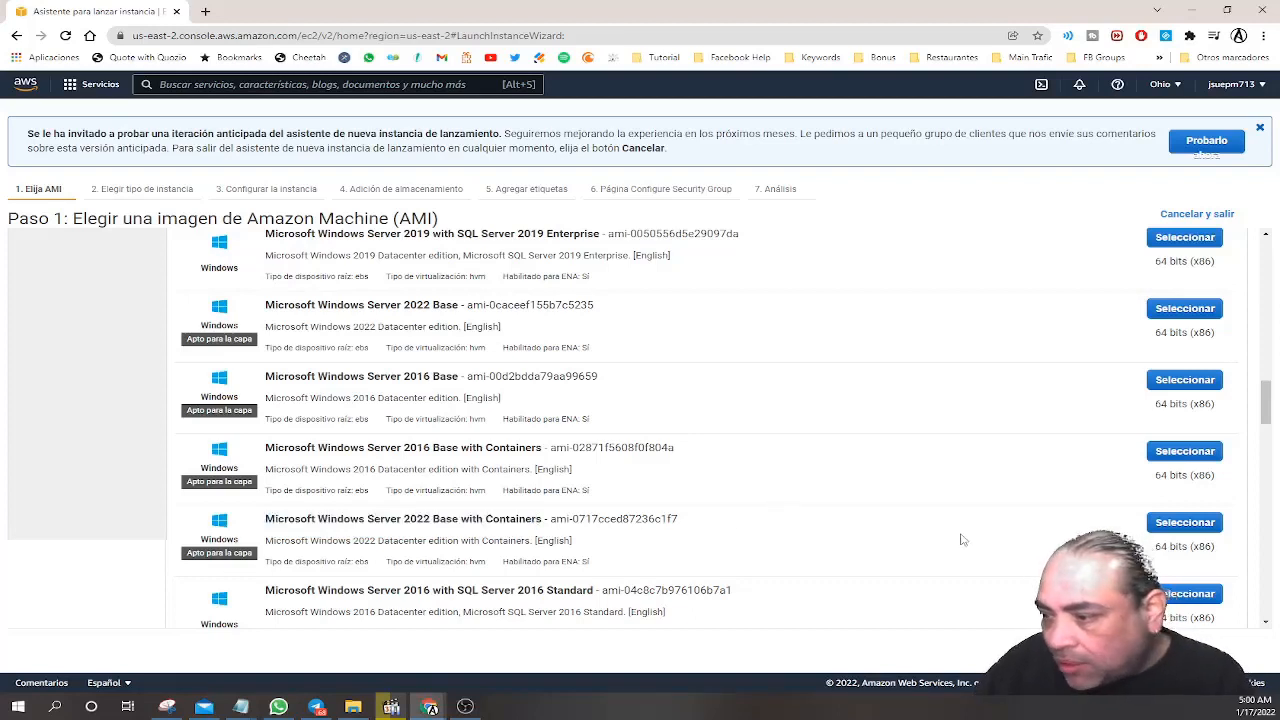
# Step: Choose the Windows Server 2022 Base with Containers machine image
pyautogui.click(1176, 526)
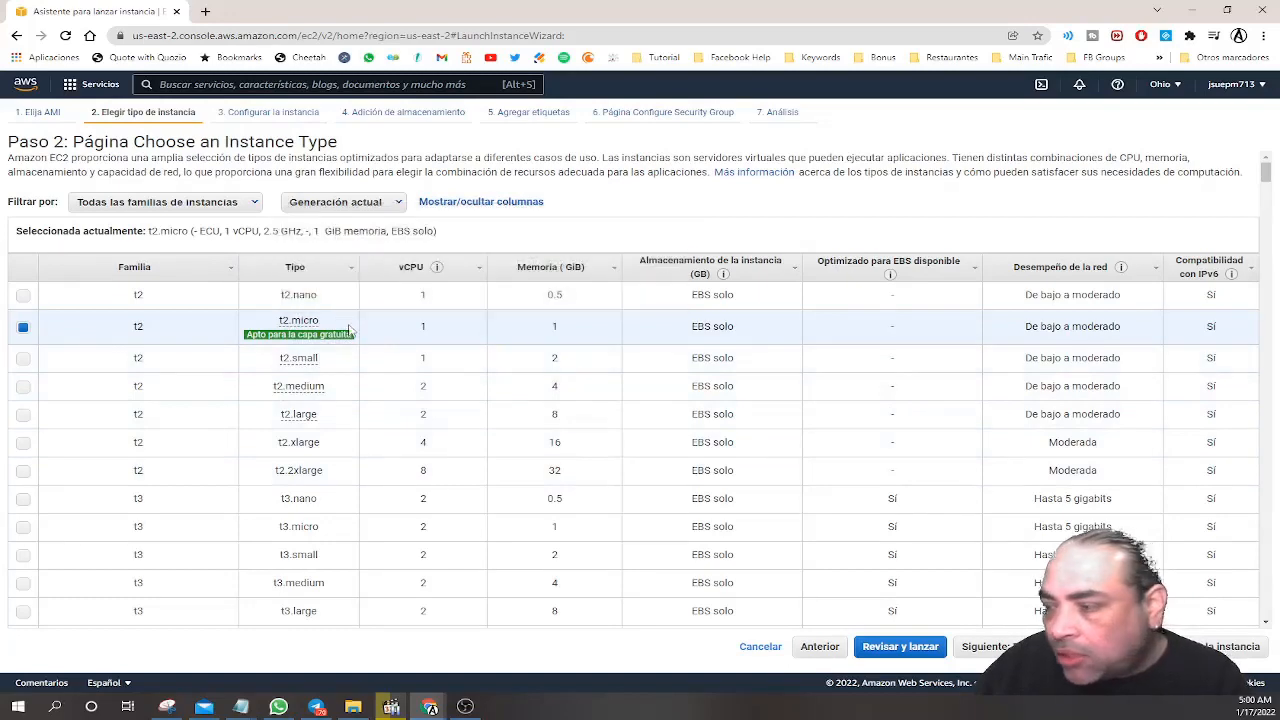
pyautogui.moveTo(338, 334)
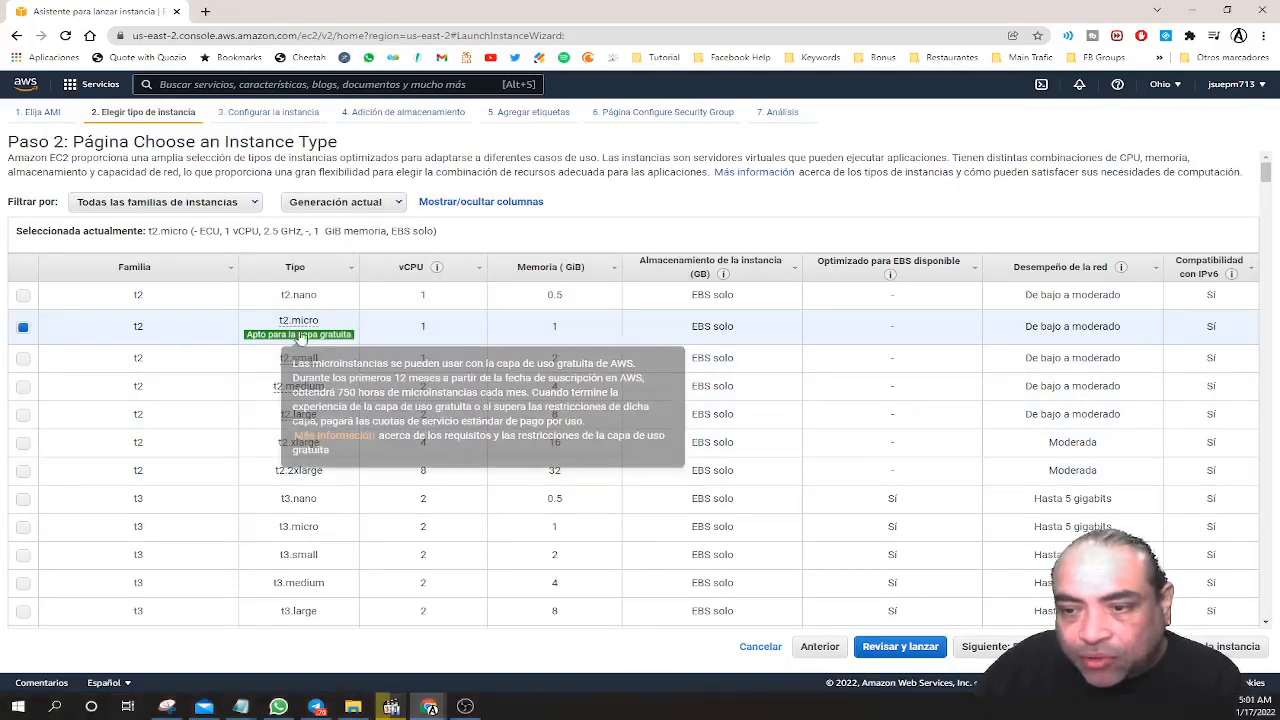
pyautogui.moveTo(300, 322)
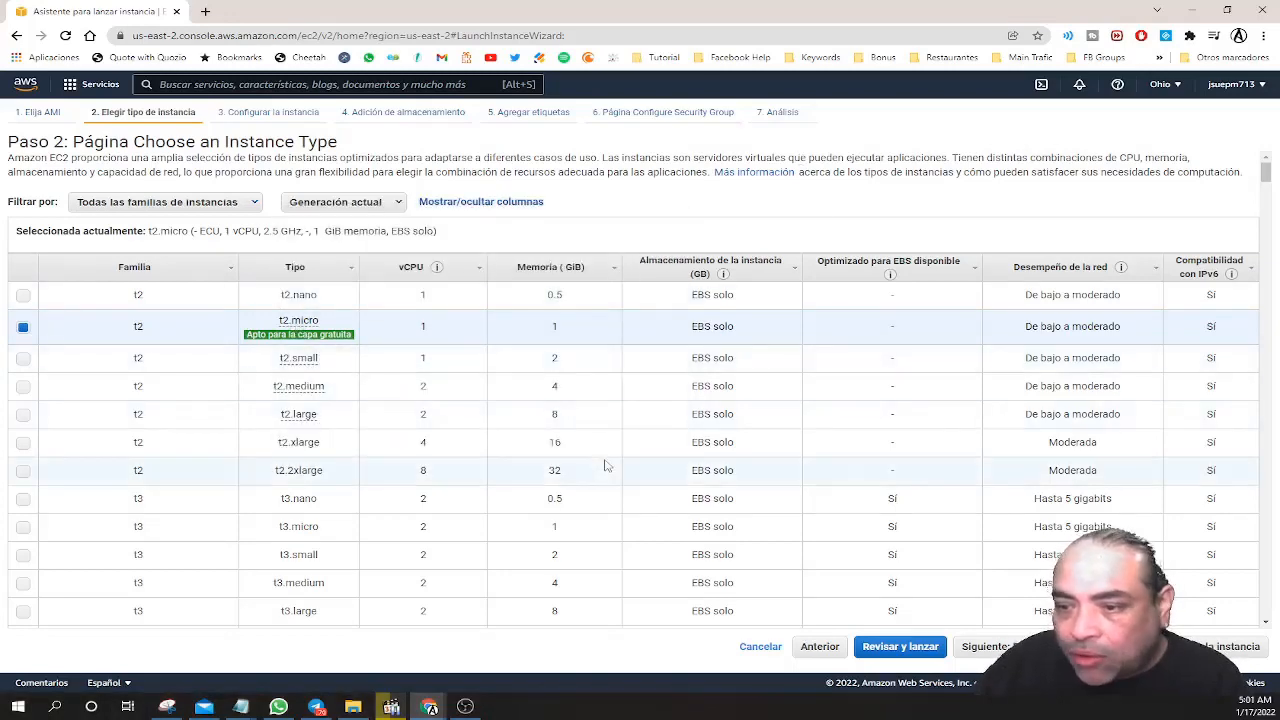
# Step: Keep the t2.micro instance type and advance to the launch review page
pyautogui.scroll(-3, 604, 464)
pyautogui.scroll(-6, 604, 464)
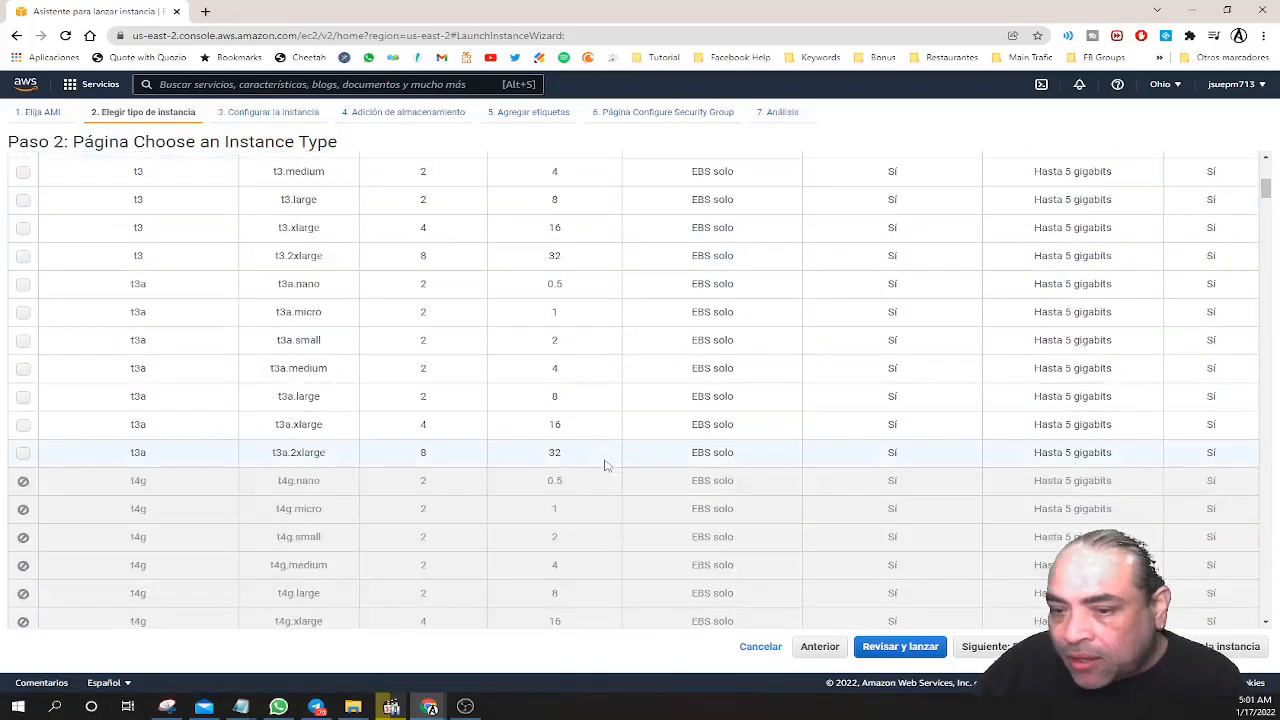
pyautogui.scroll(-2, 604, 464)
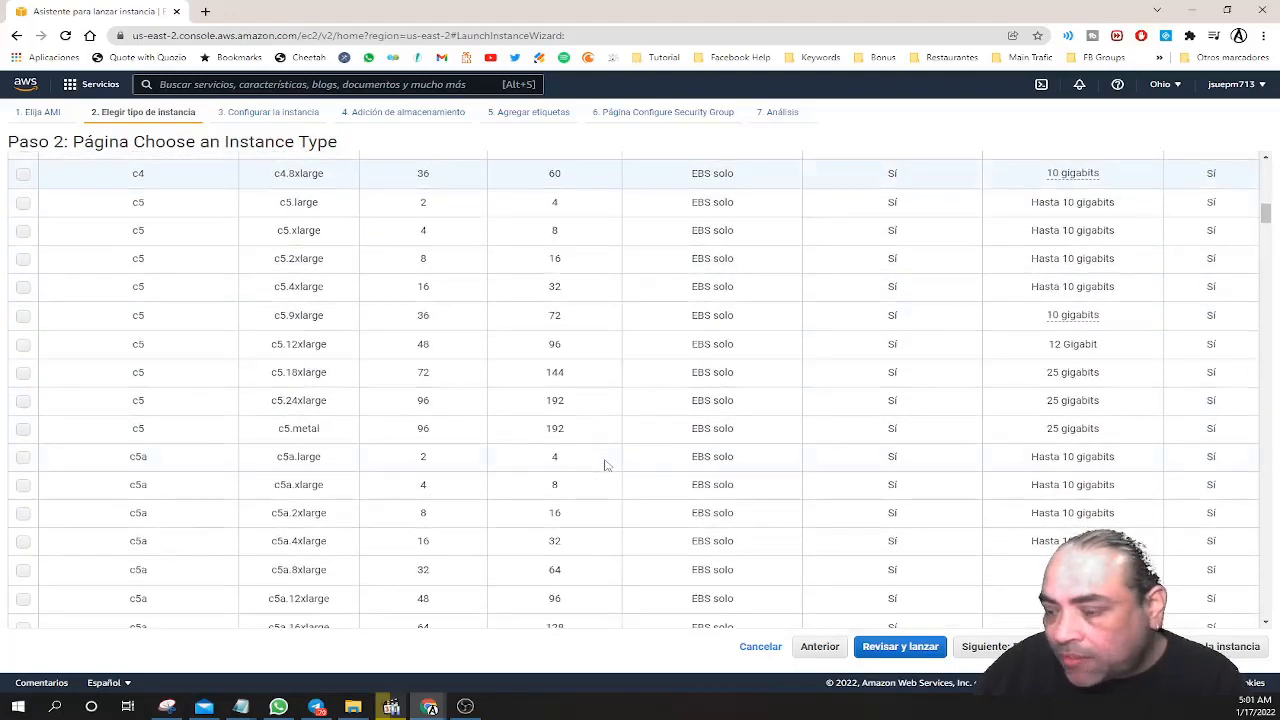
pyautogui.scroll(5, 604, 464)
pyautogui.scroll(4, 604, 464)
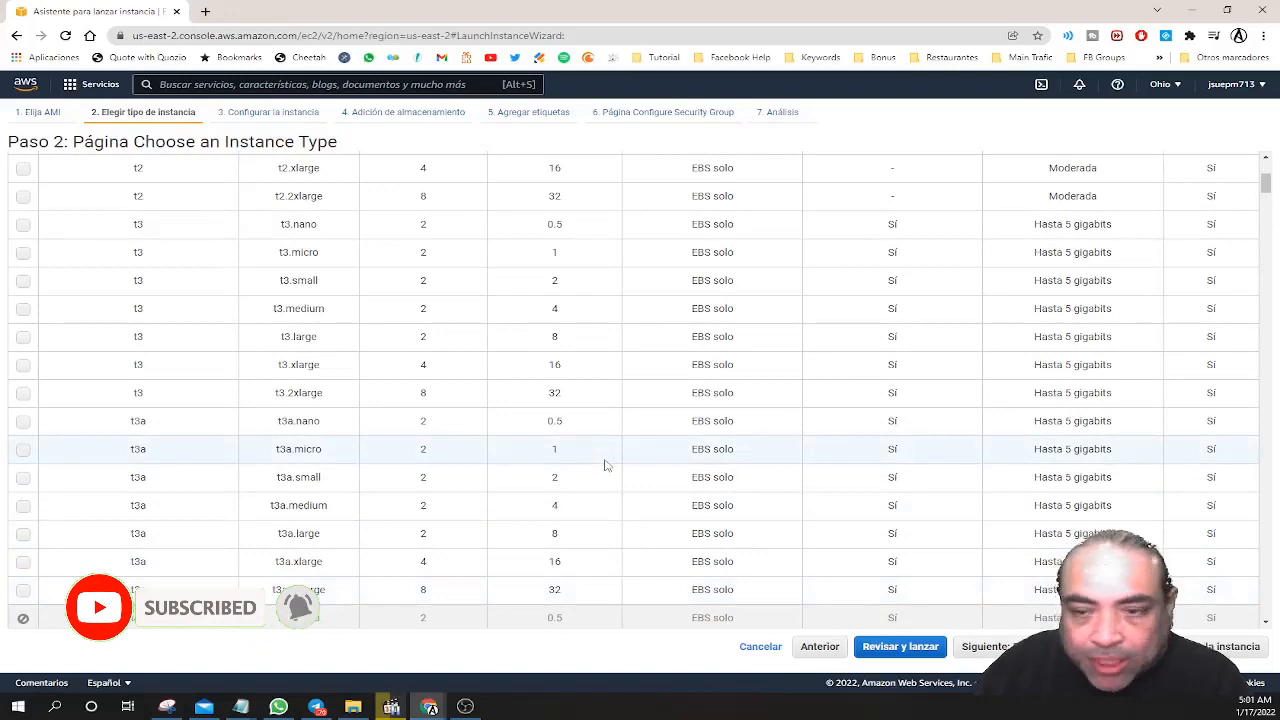
pyautogui.scroll(4, 604, 464)
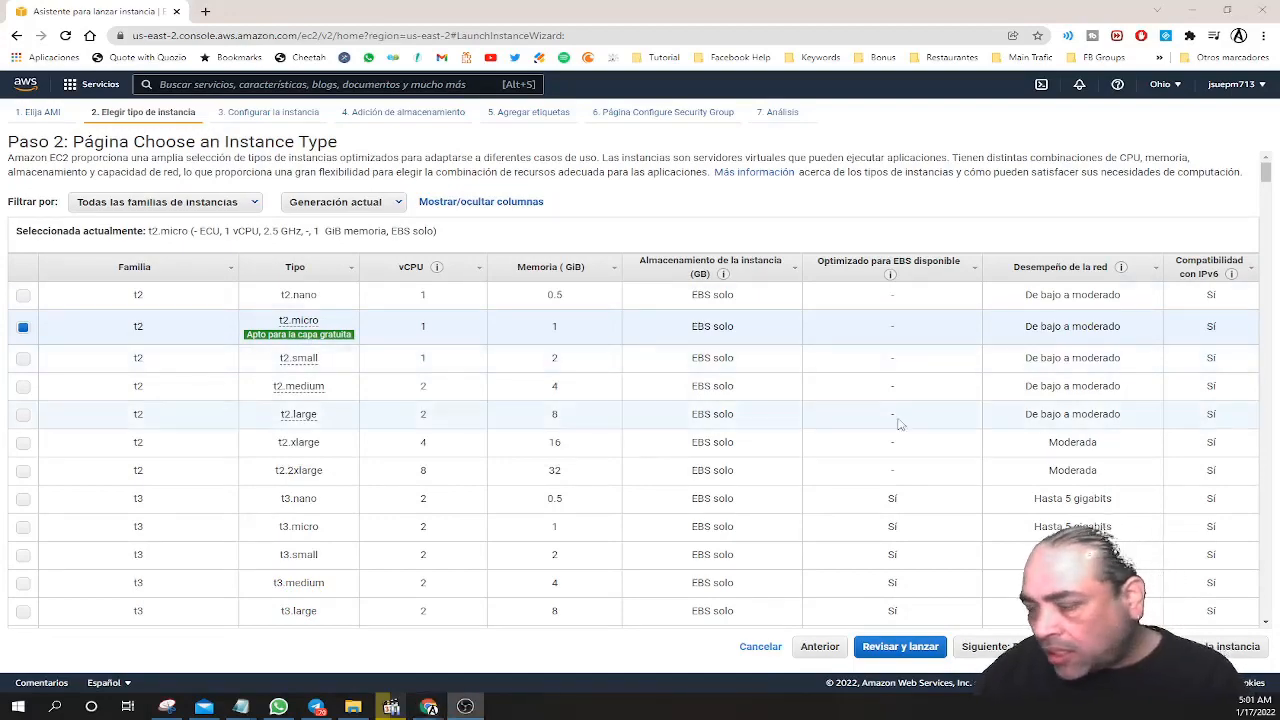
pyautogui.scroll(-5, 903, 423)
pyautogui.scroll(-2, 898, 424)
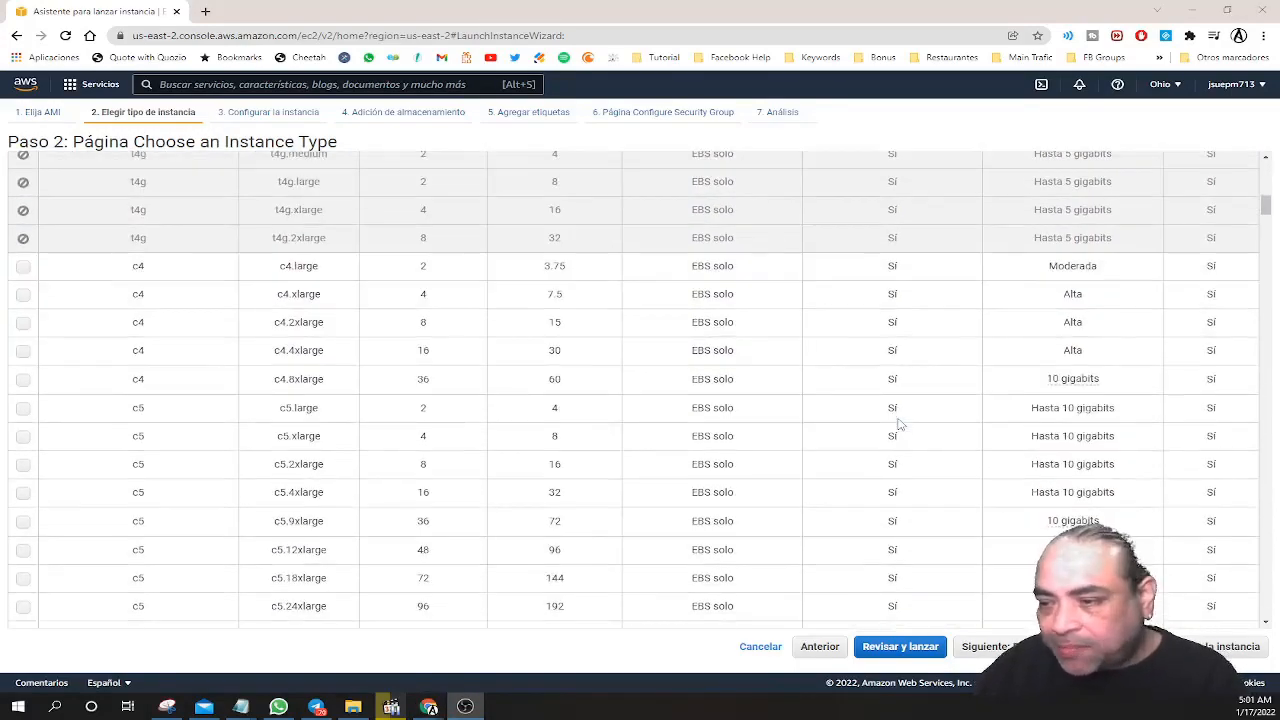
pyautogui.scroll(4, 898, 424)
pyautogui.scroll(5, 898, 424)
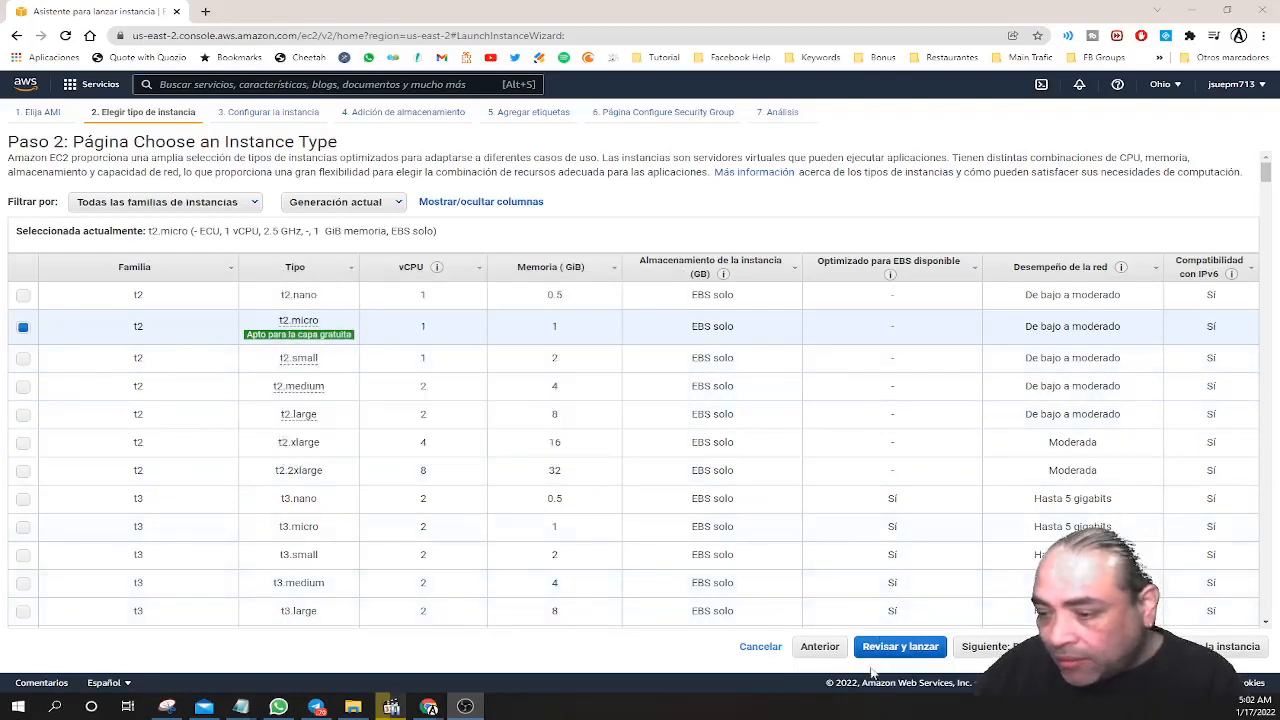
pyautogui.click(898, 648)
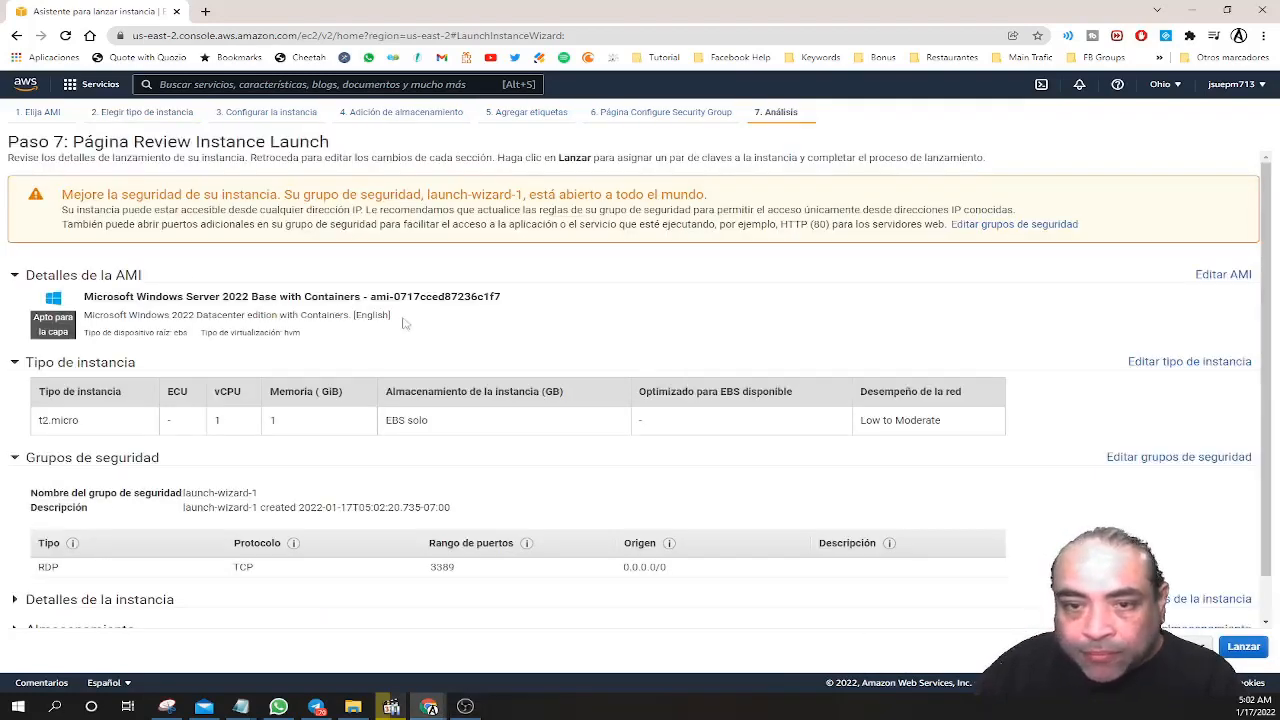
# Step: Review the Windows Server 2022 t2.micro setup with RDP port 3389 open, then launch
pyautogui.scroll(-1, 860, 340)
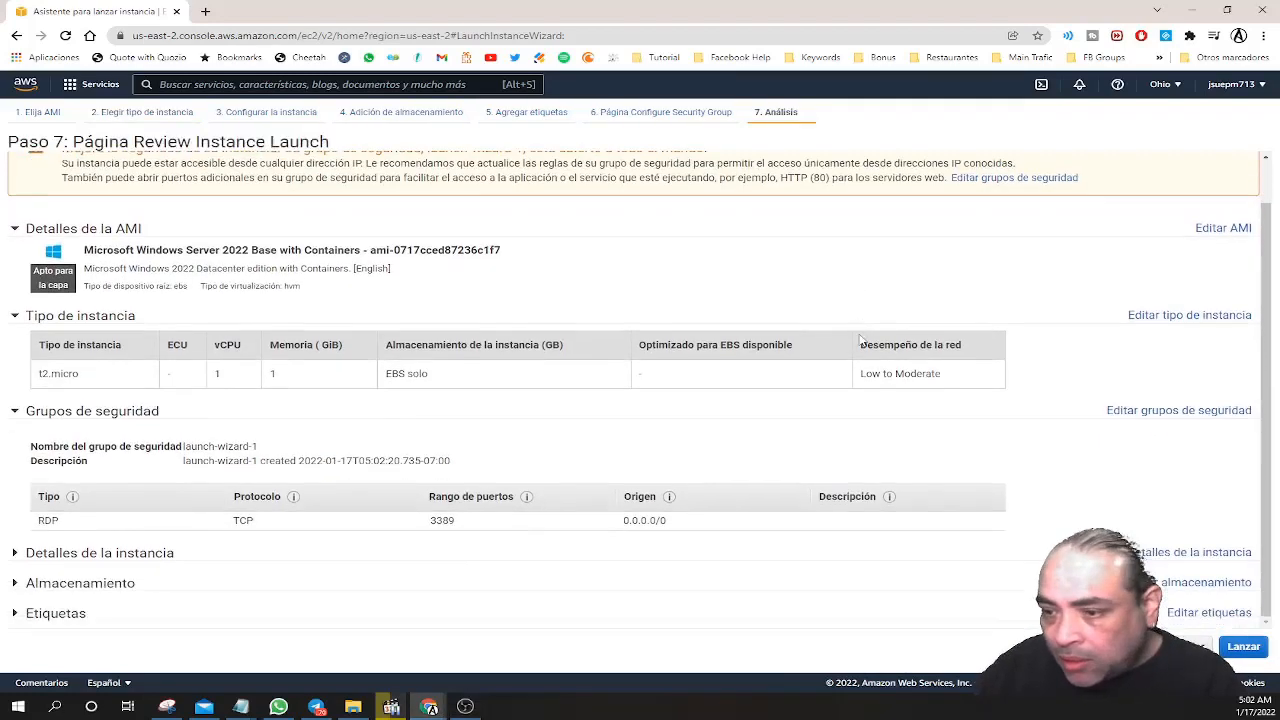
pyautogui.scroll(1, 860, 340)
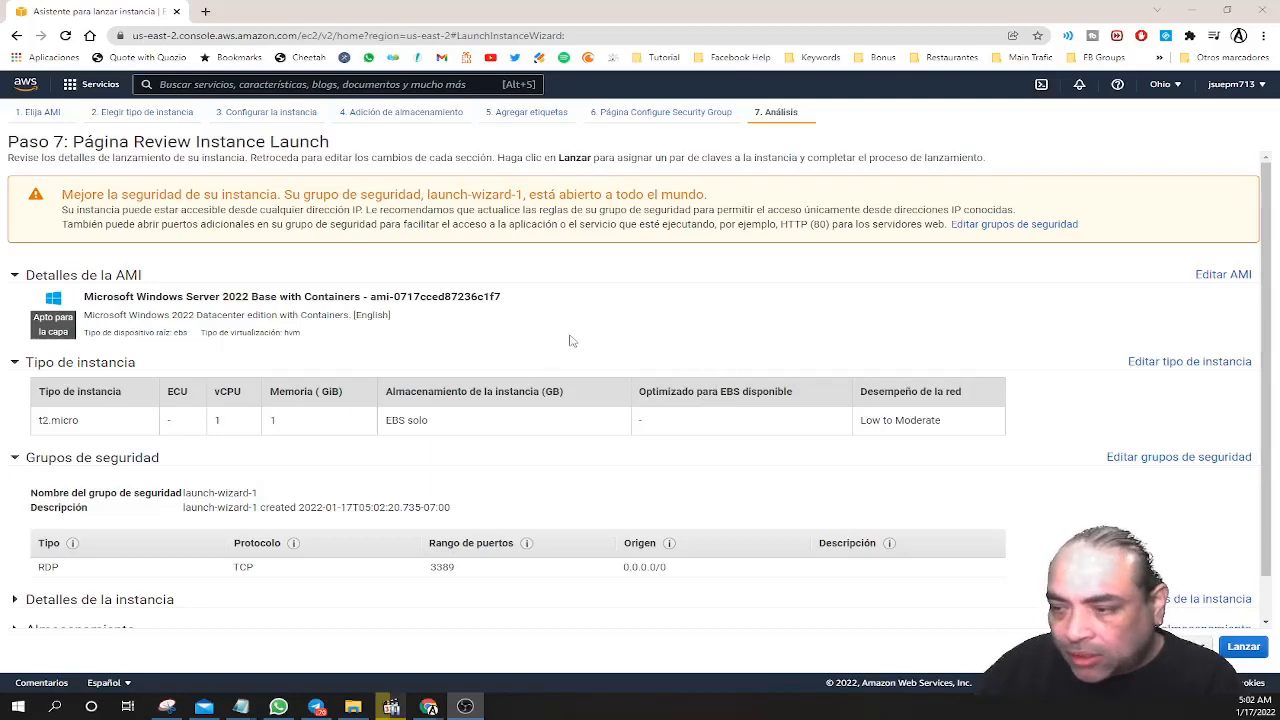
pyautogui.scroll(-1, 569, 341)
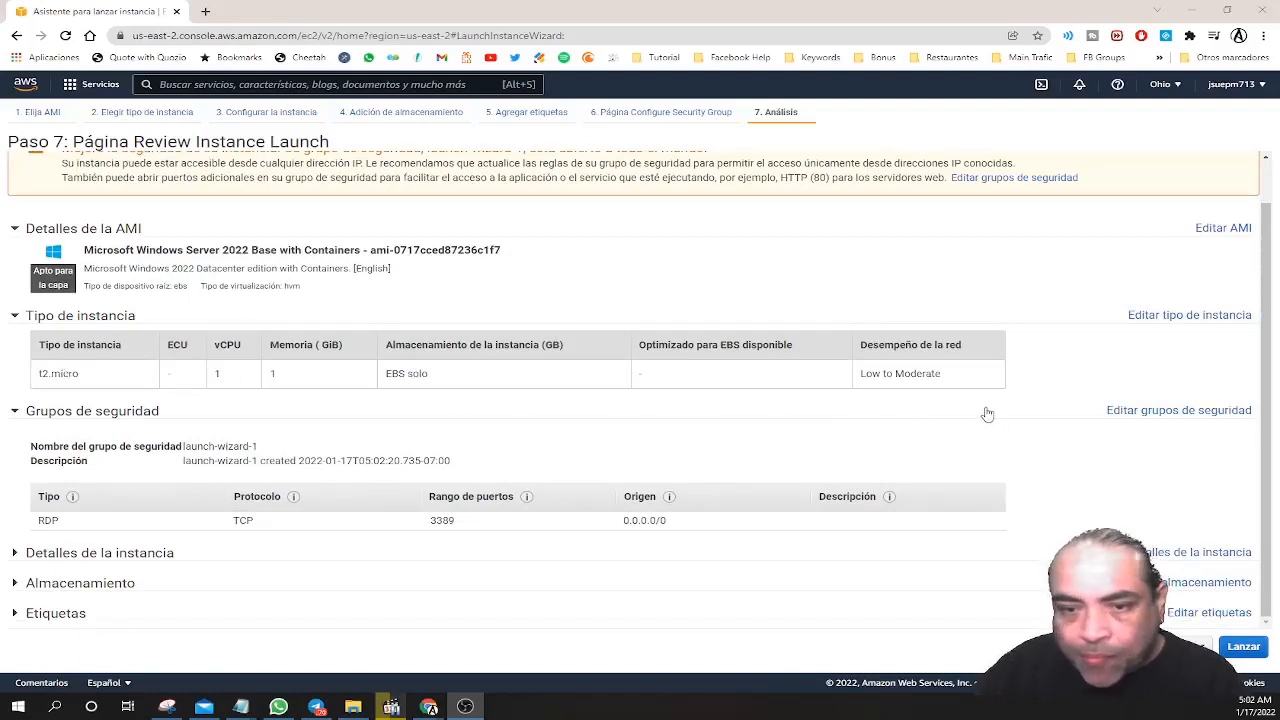
pyautogui.click(1243, 648)
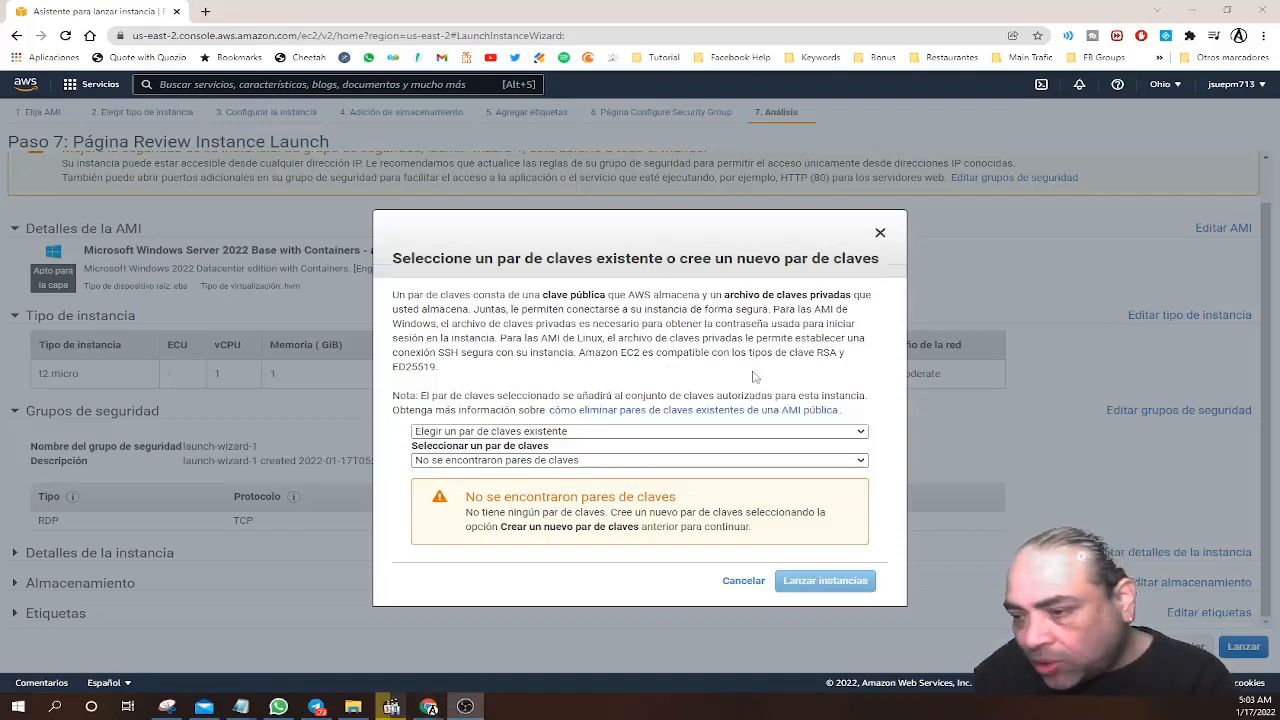
# Step: Choose to create a new RSA key pair
pyautogui.click(845, 434)
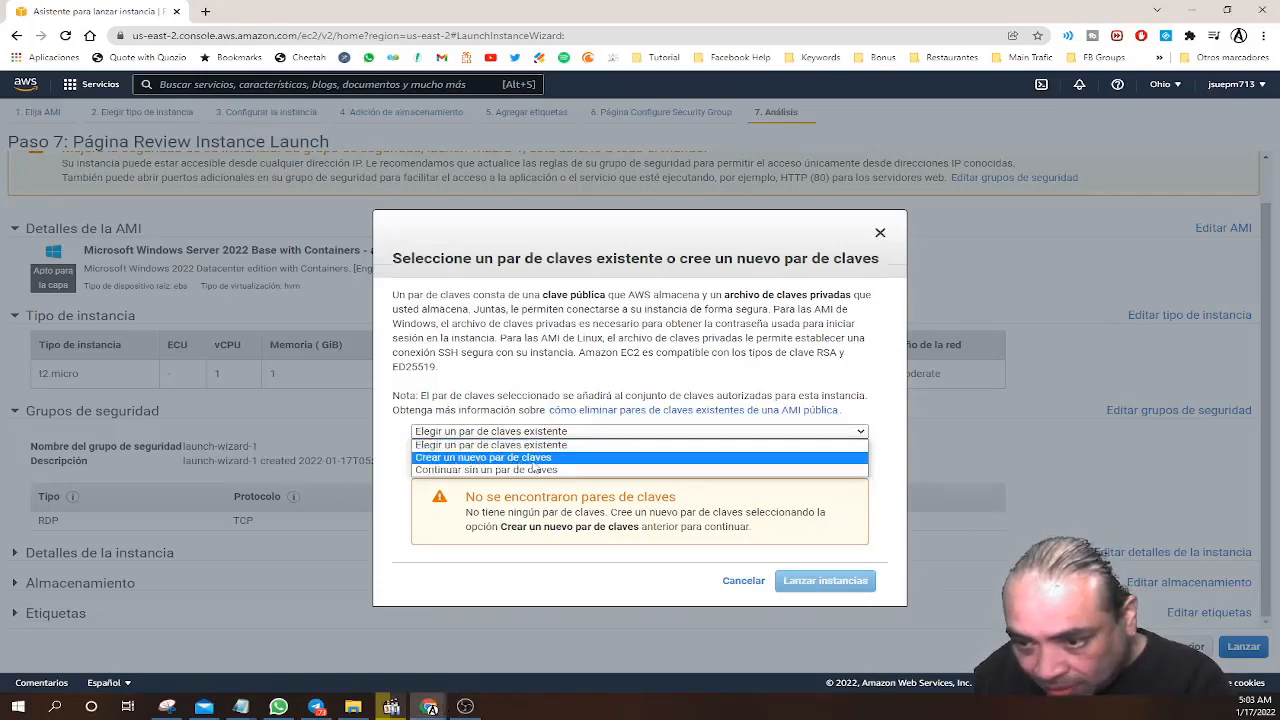
pyautogui.click(533, 461)
pyautogui.click(642, 432)
pyautogui.click(647, 461)
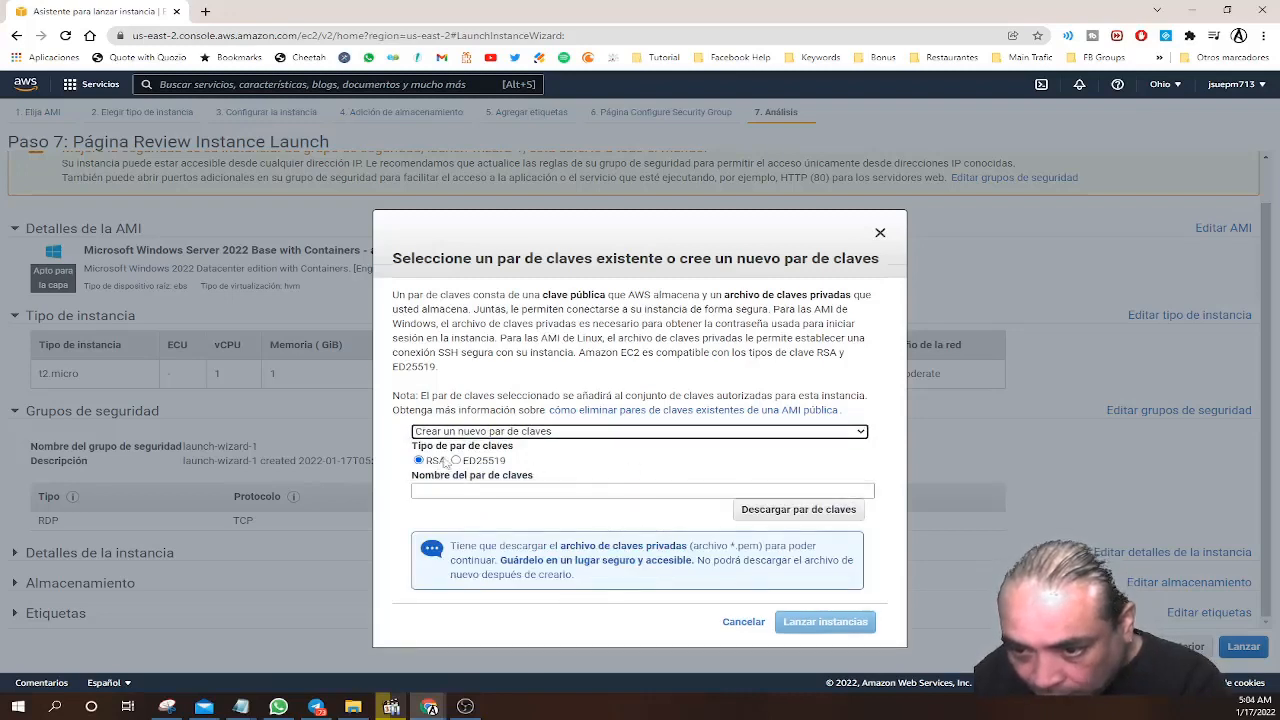
# Step: Name the new key pair and download its .pem private key file
pyautogui.click(478, 488)
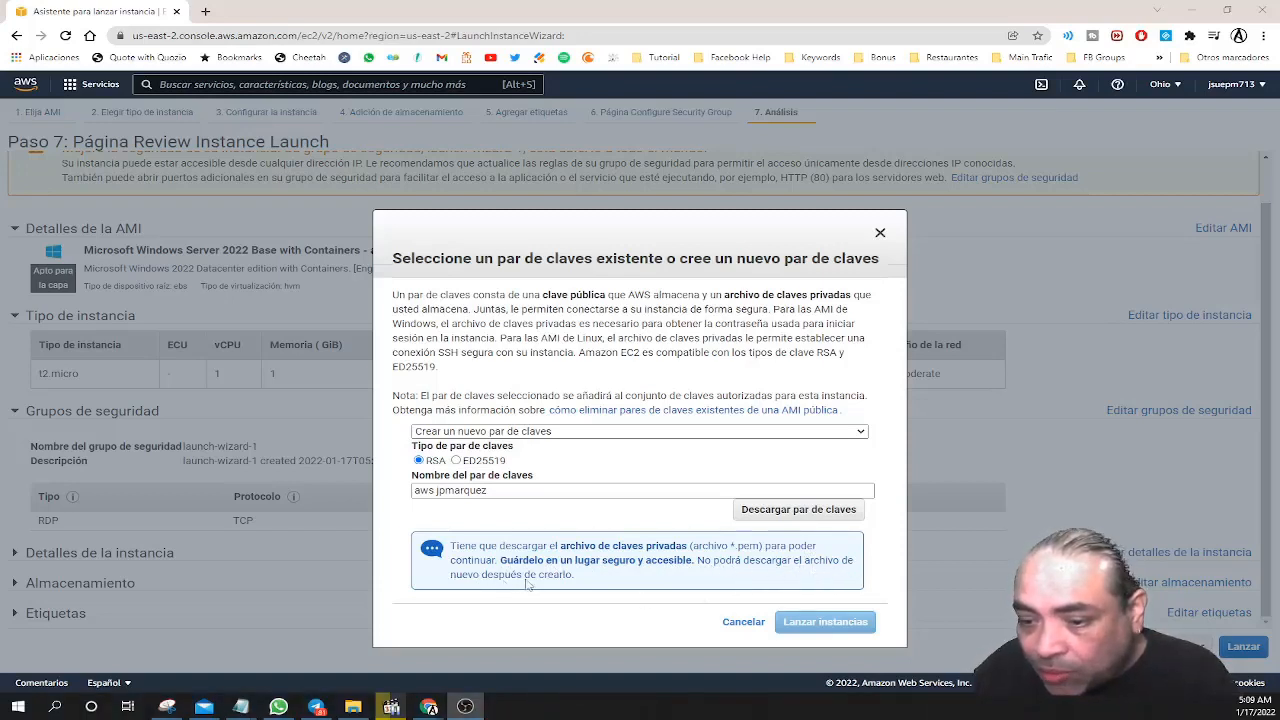
pyautogui.click(805, 512)
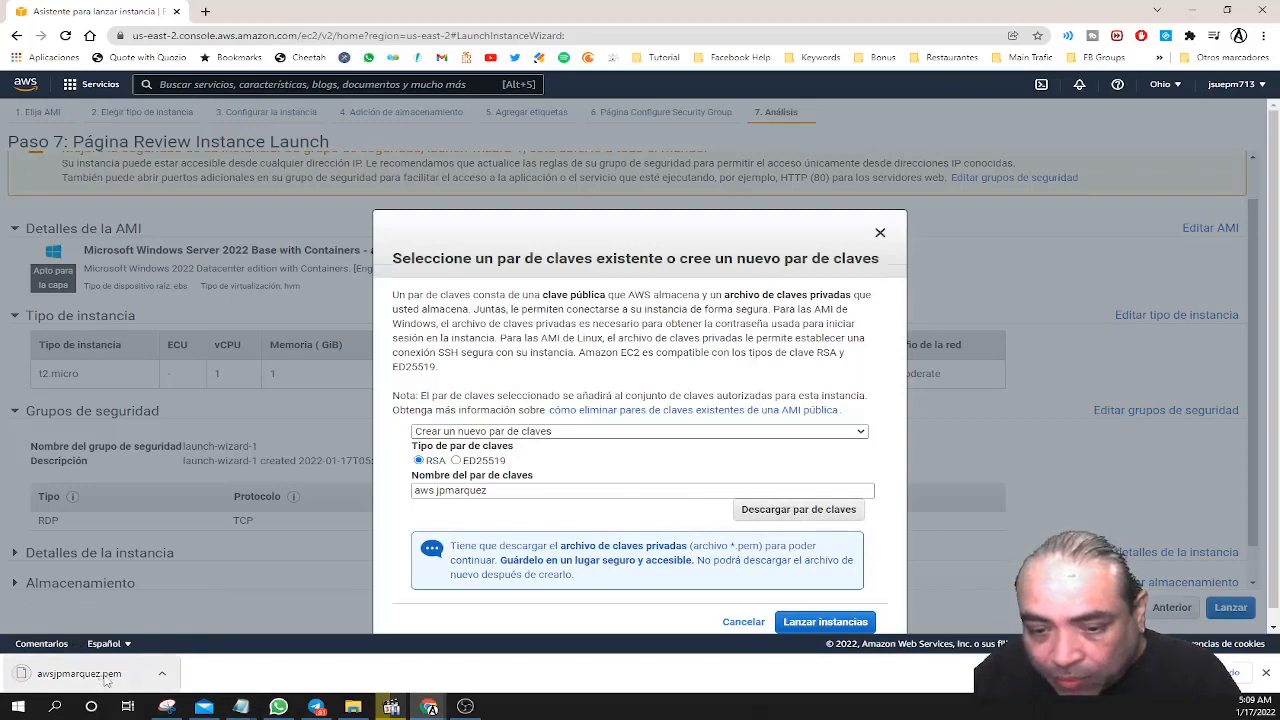
pyautogui.click(345, 707)
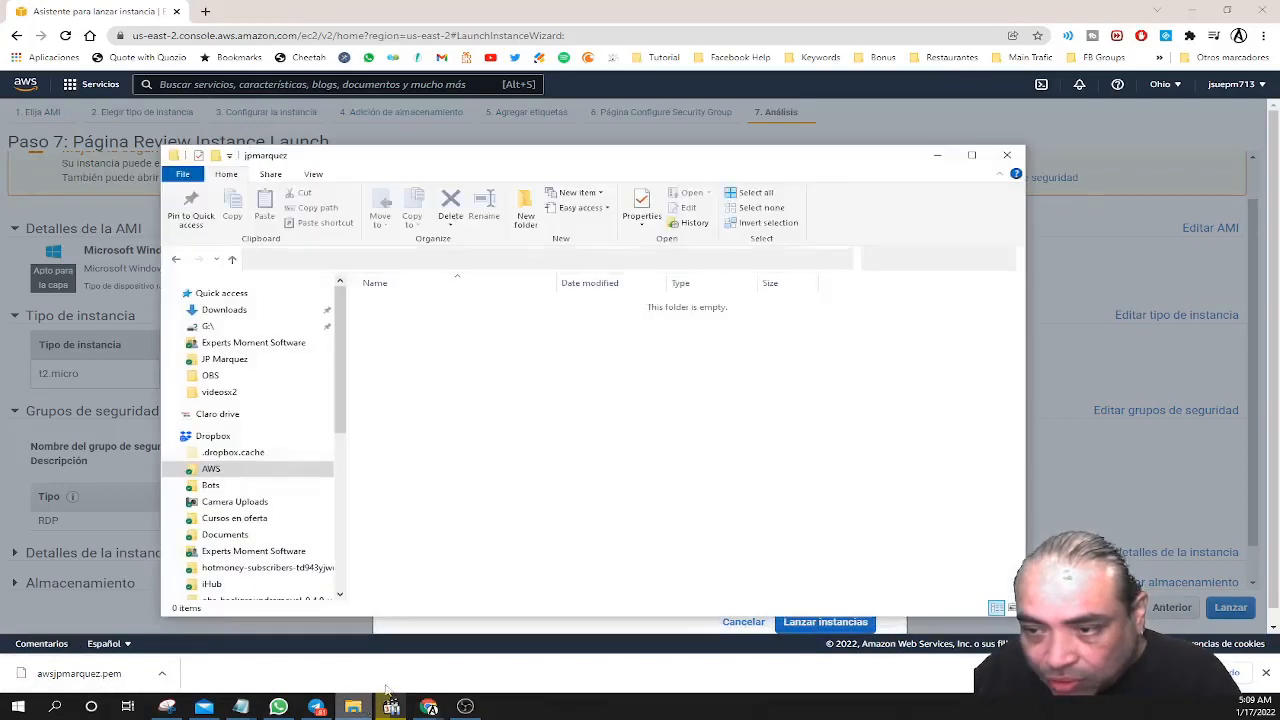
# Step: Move the downloaded .pem key file from Downloads into the Dropbox AWS subfolder
pyautogui.click(262, 311)
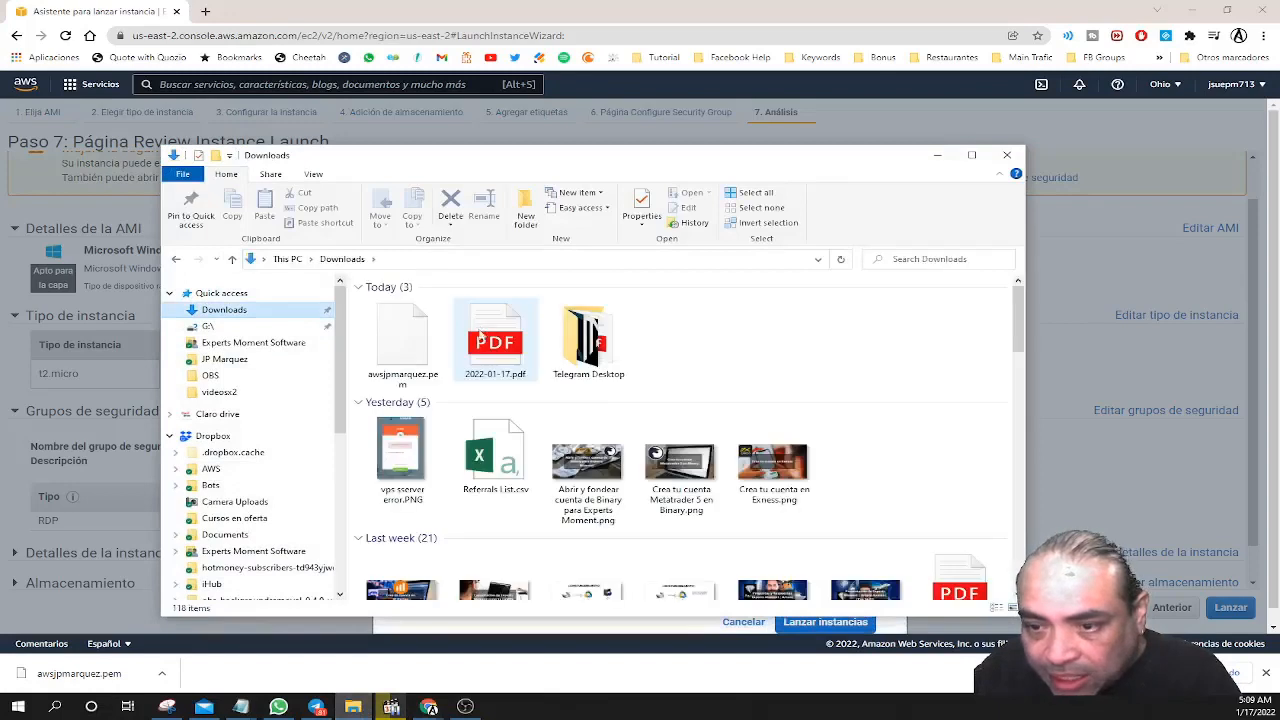
pyautogui.click(406, 353)
pyautogui.rightClick(398, 356)
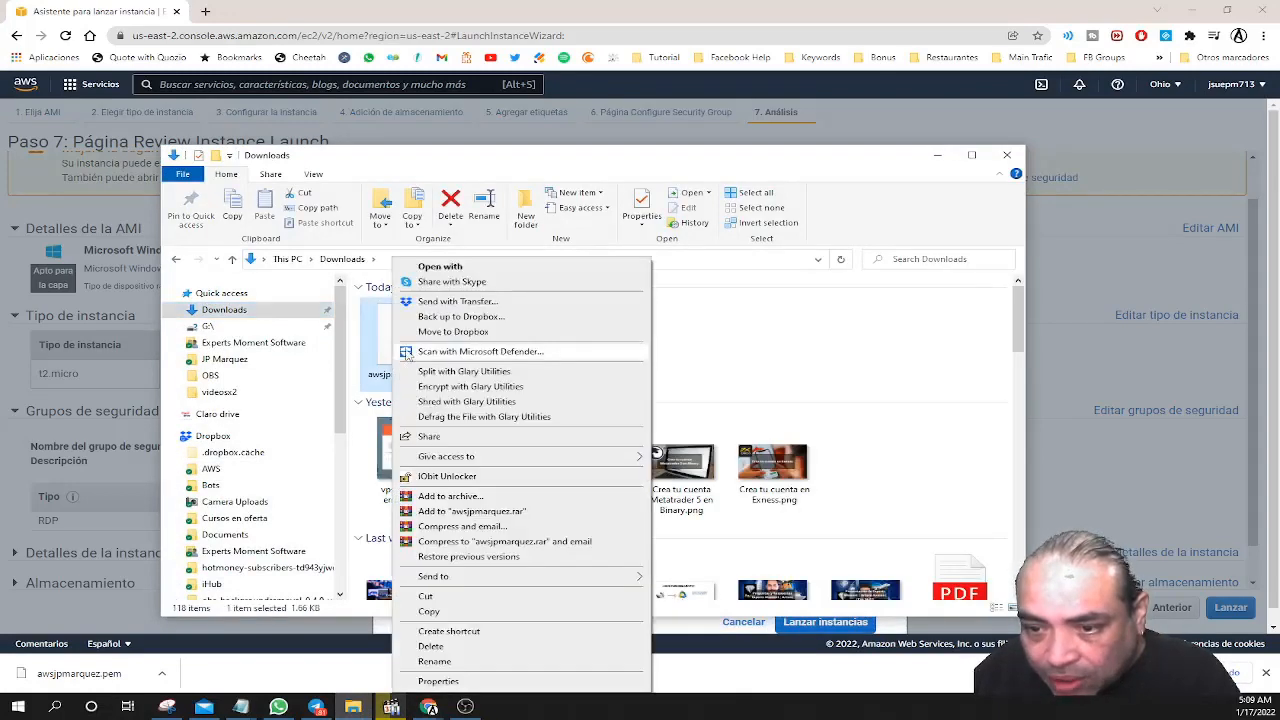
pyautogui.click(430, 597)
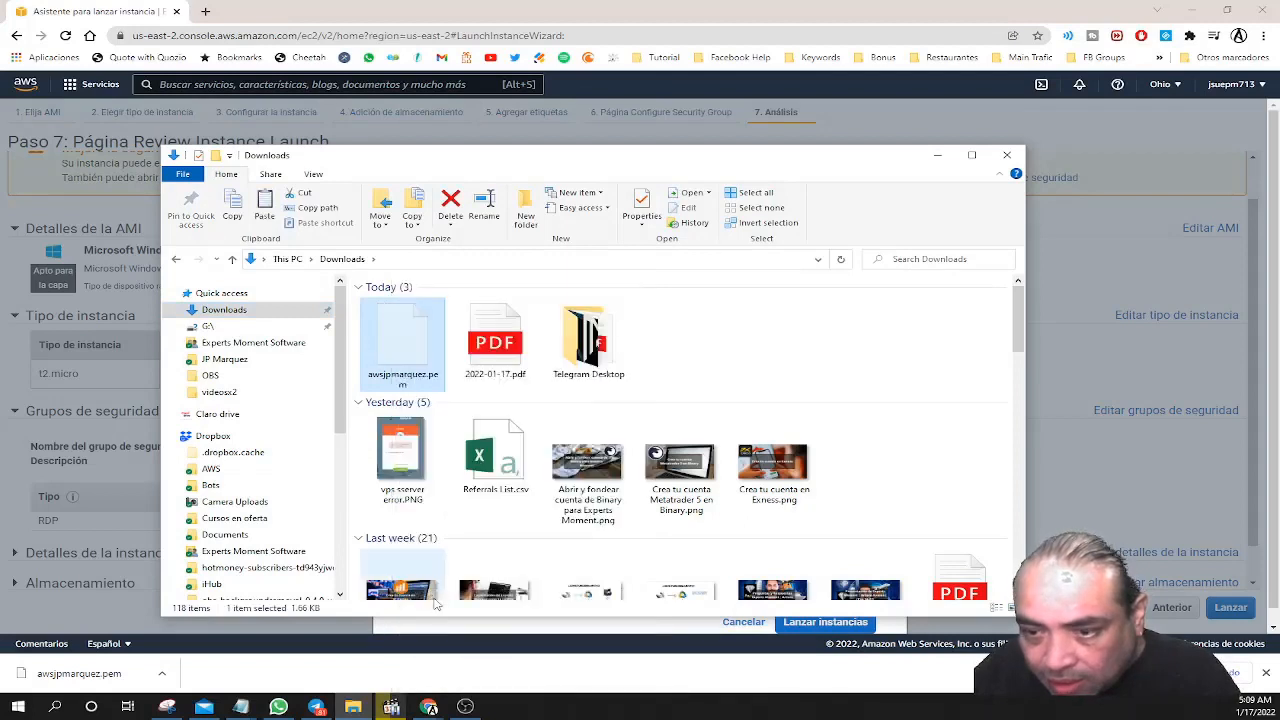
pyautogui.click(178, 261)
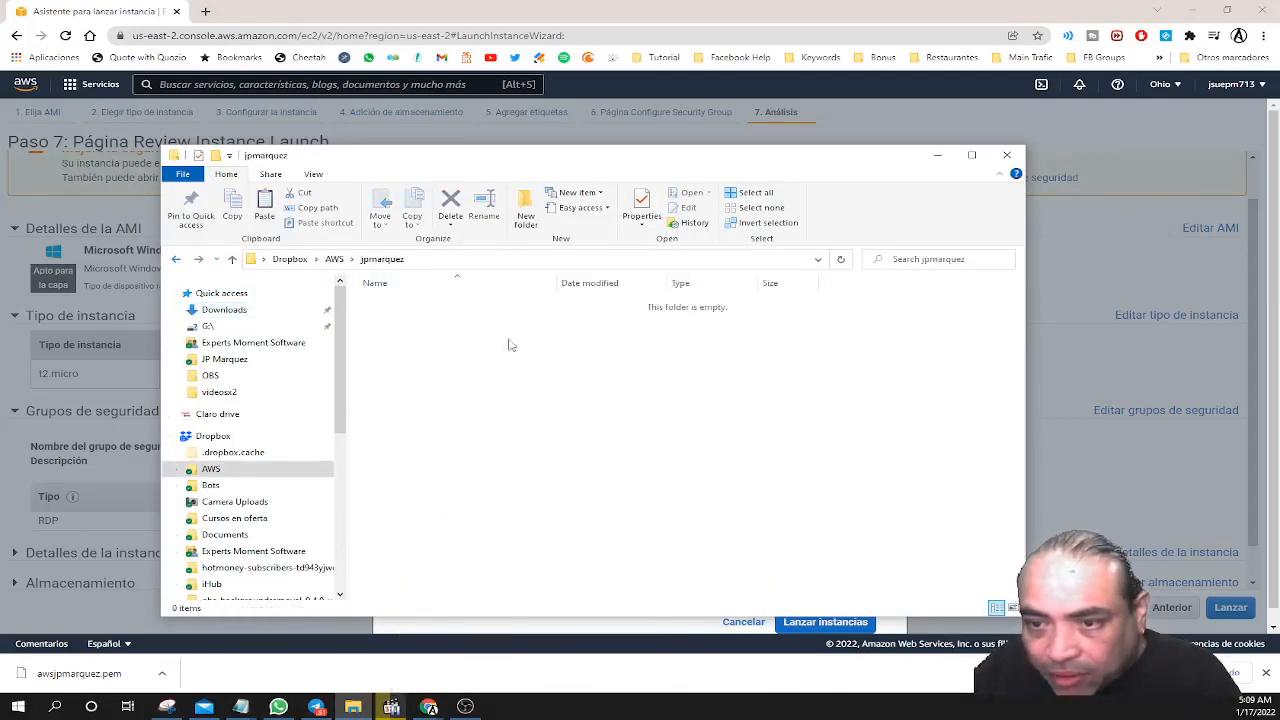
pyautogui.rightClick(479, 365)
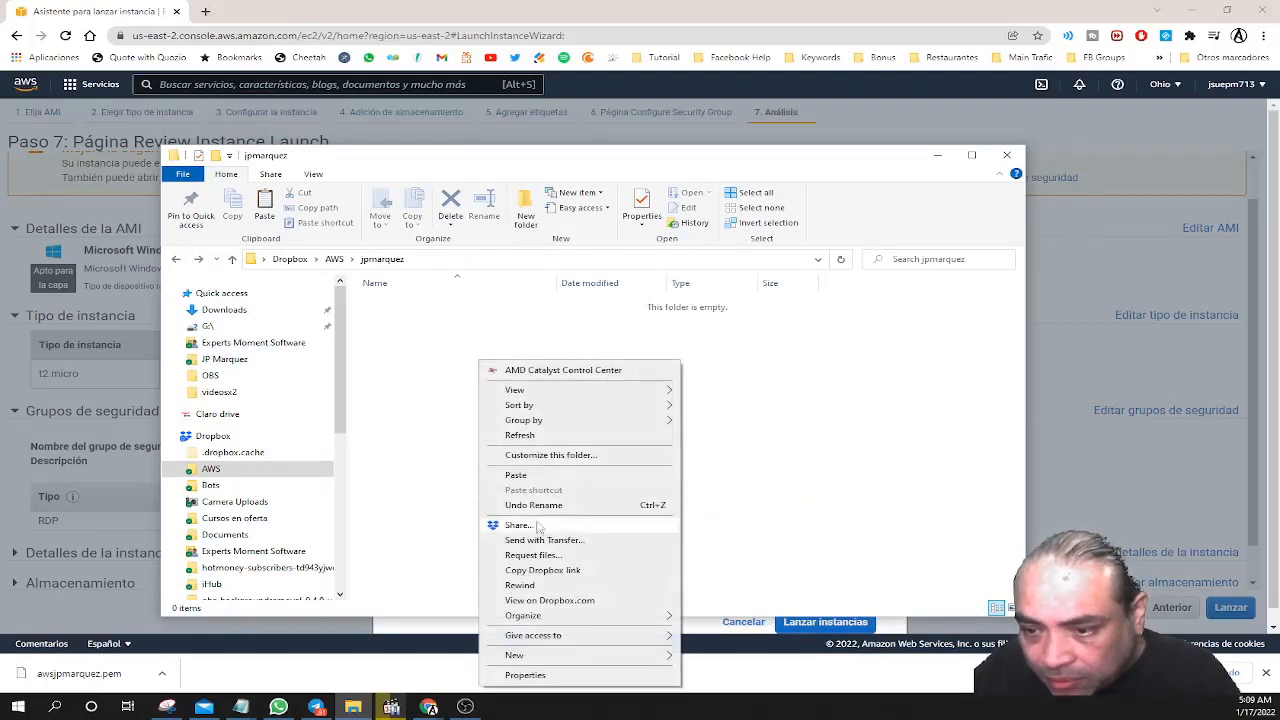
pyautogui.click(516, 475)
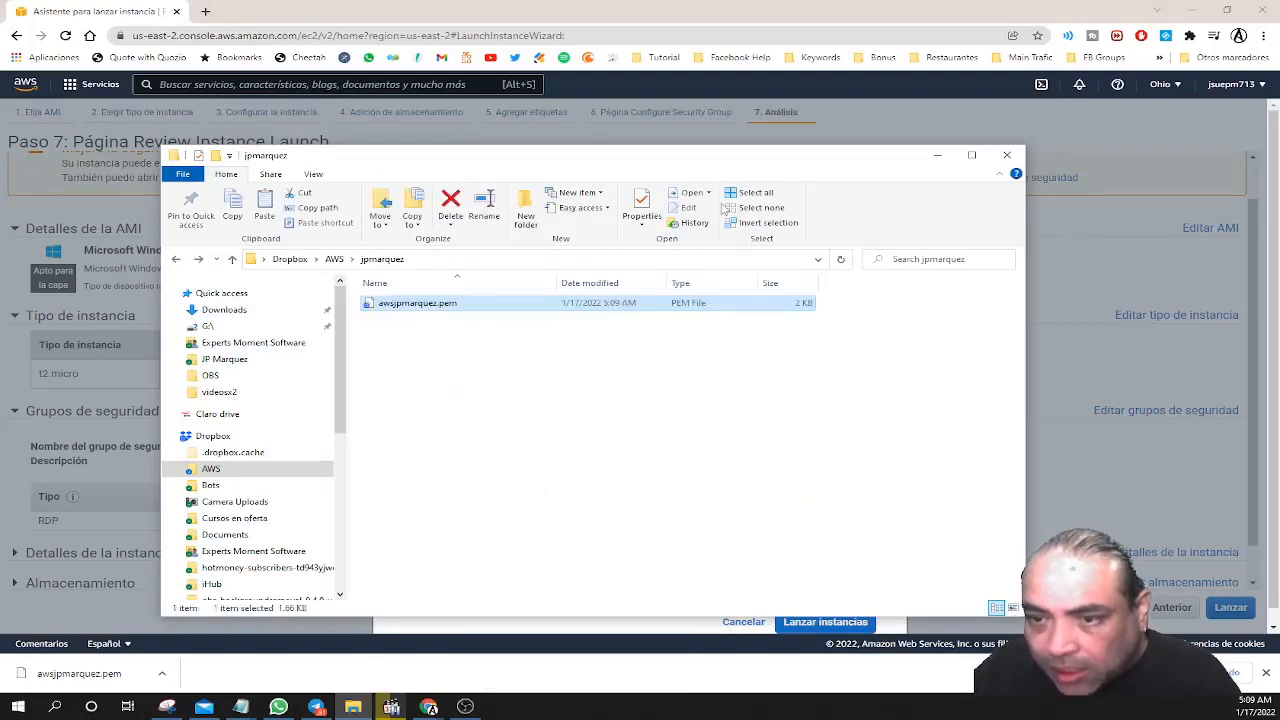
pyautogui.click(937, 155)
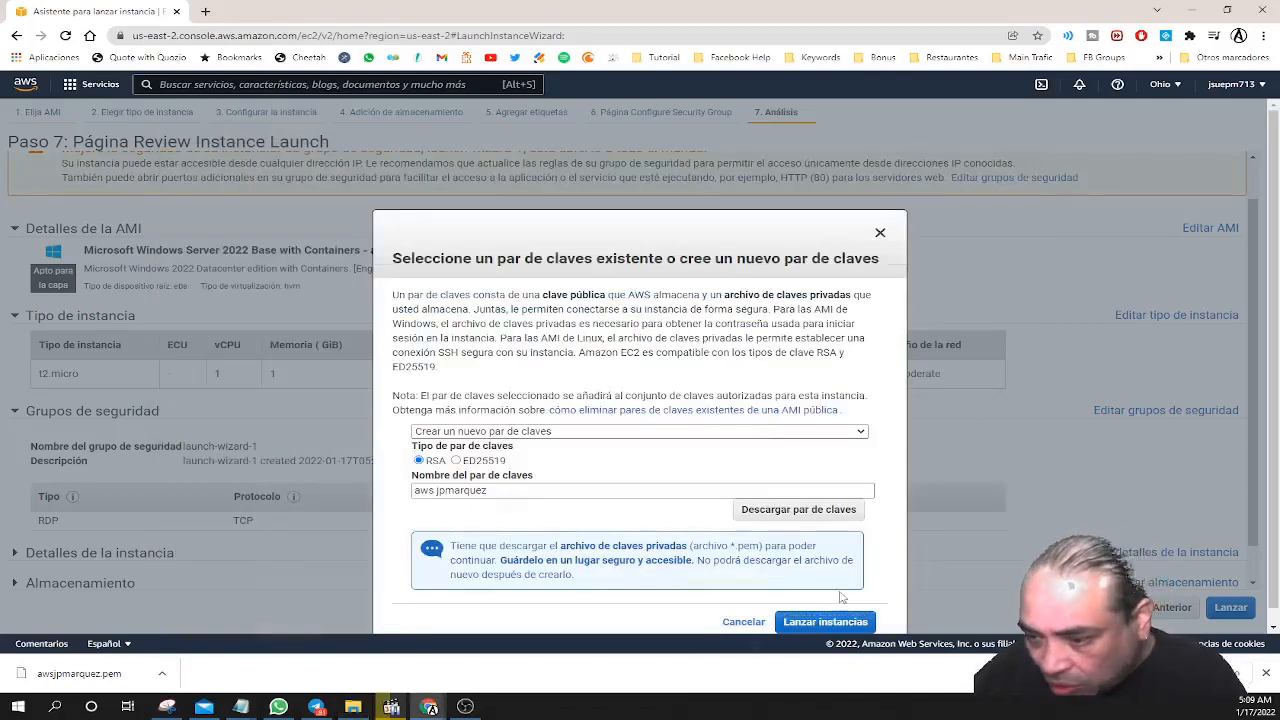
# Step: Launch the instance from the key-pair dialog
pyautogui.moveTo(672, 237); pyautogui.dragTo(673, 190)
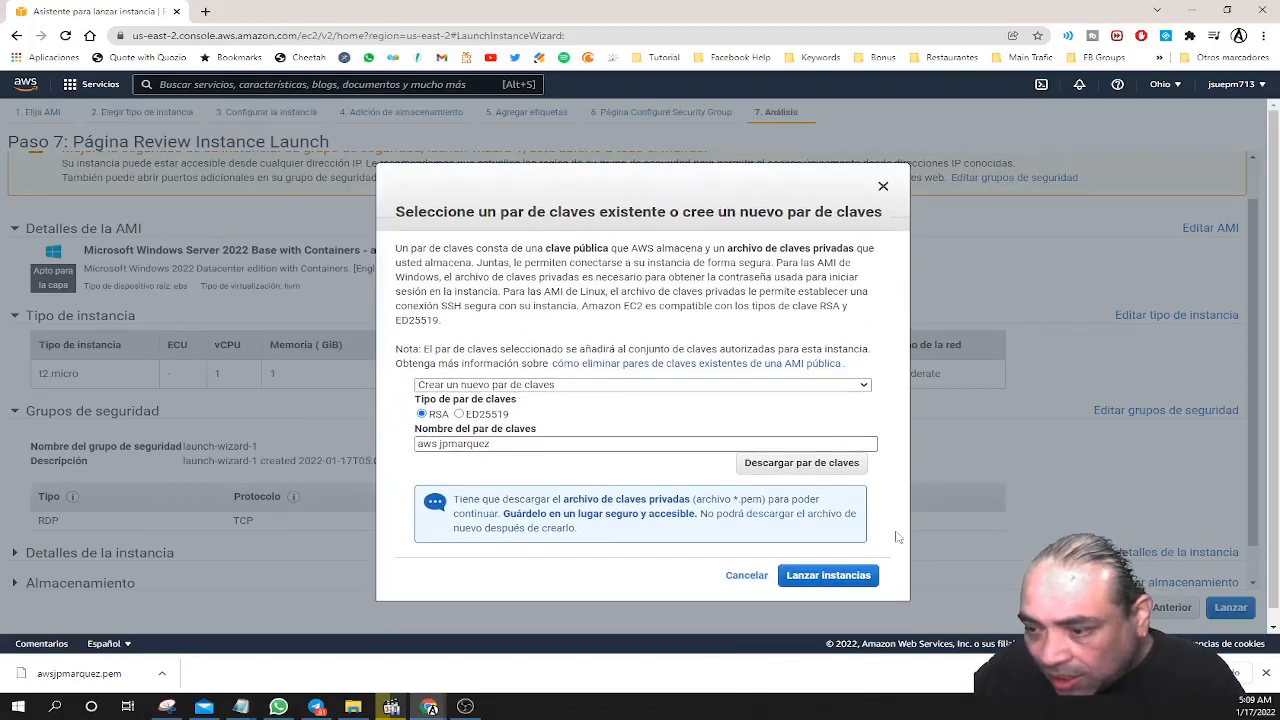
pyautogui.click(829, 580)
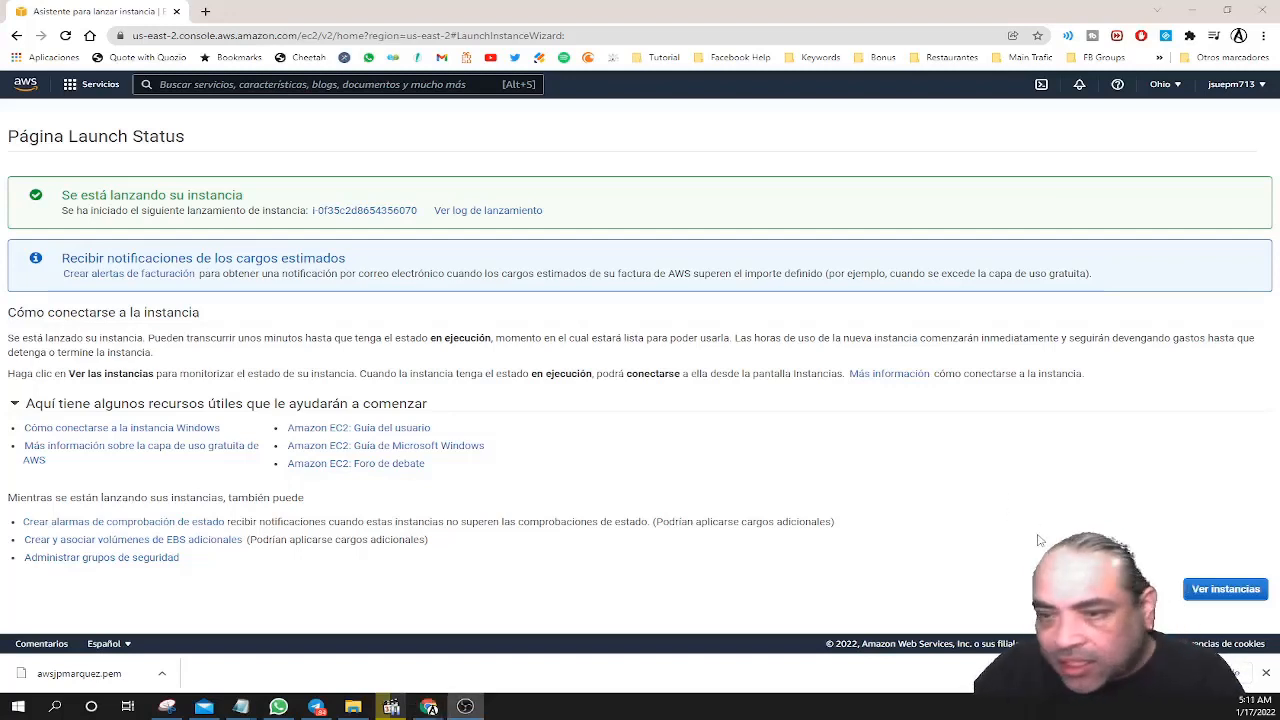
# Step: View the running t2.micro instance's details (IPv4 3.145.207.100) and open its Connect page
pyautogui.click(1222, 589)
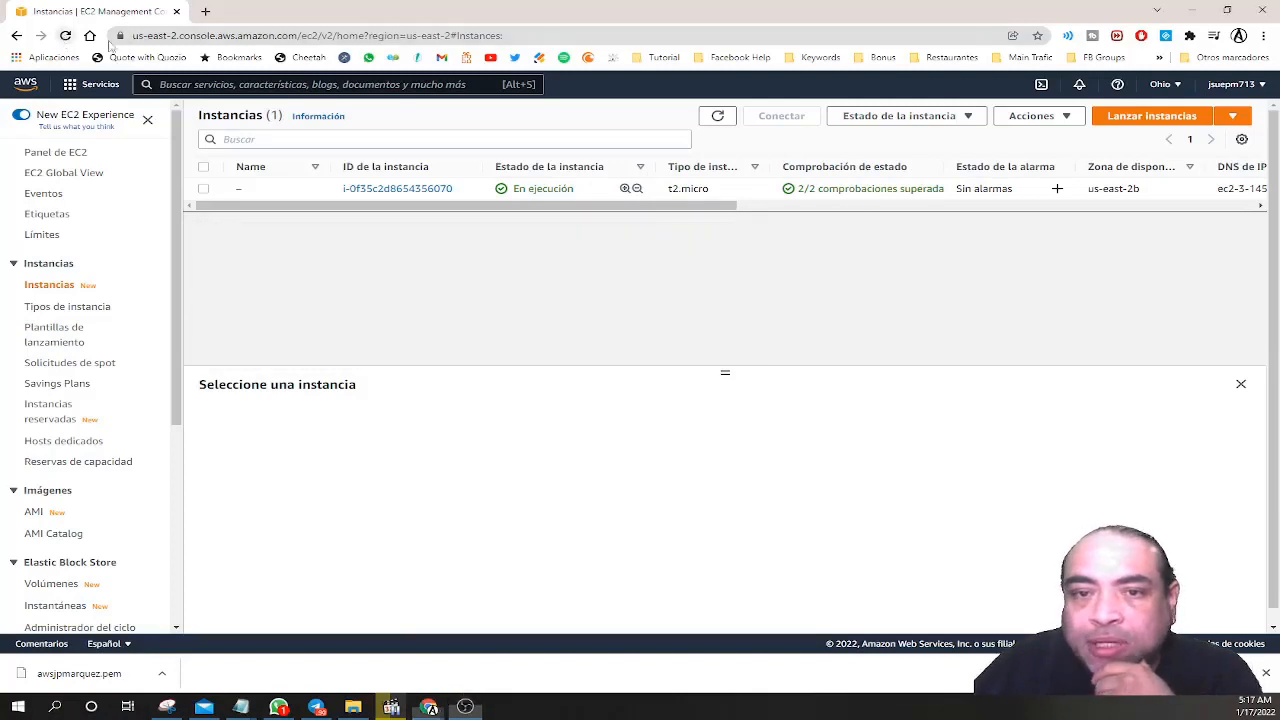
pyautogui.click(65, 35)
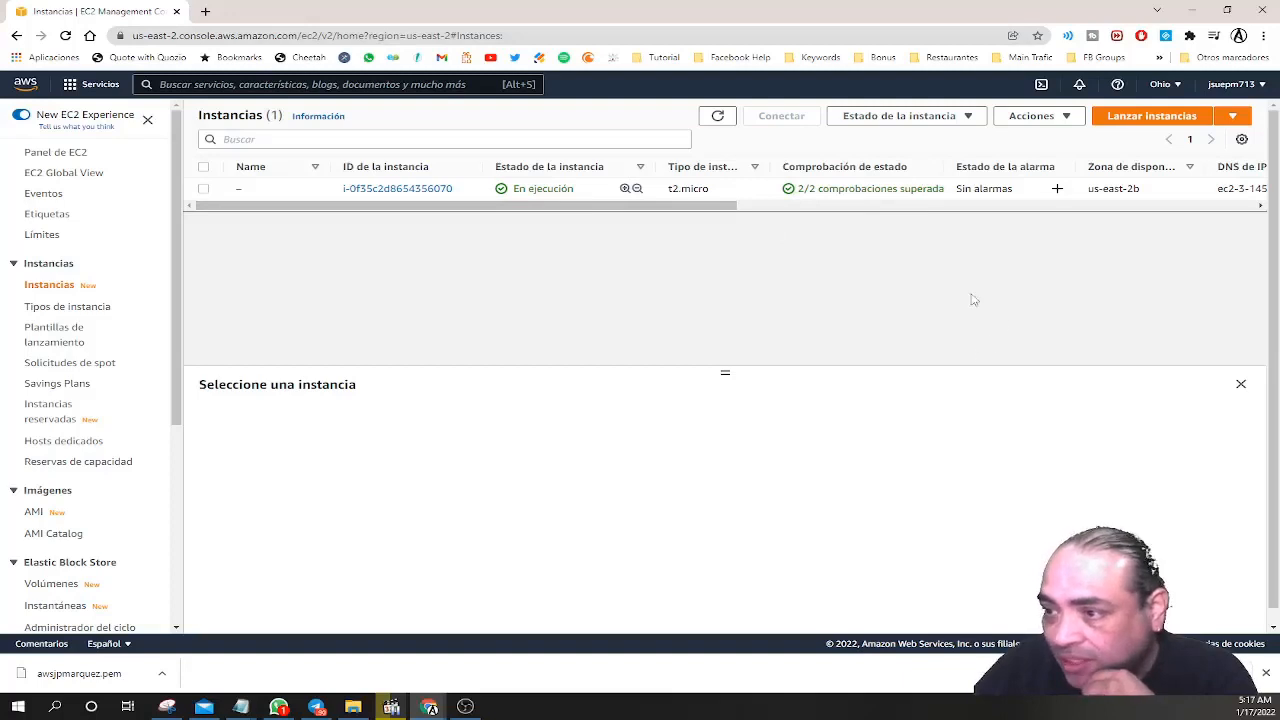
pyautogui.click(408, 190)
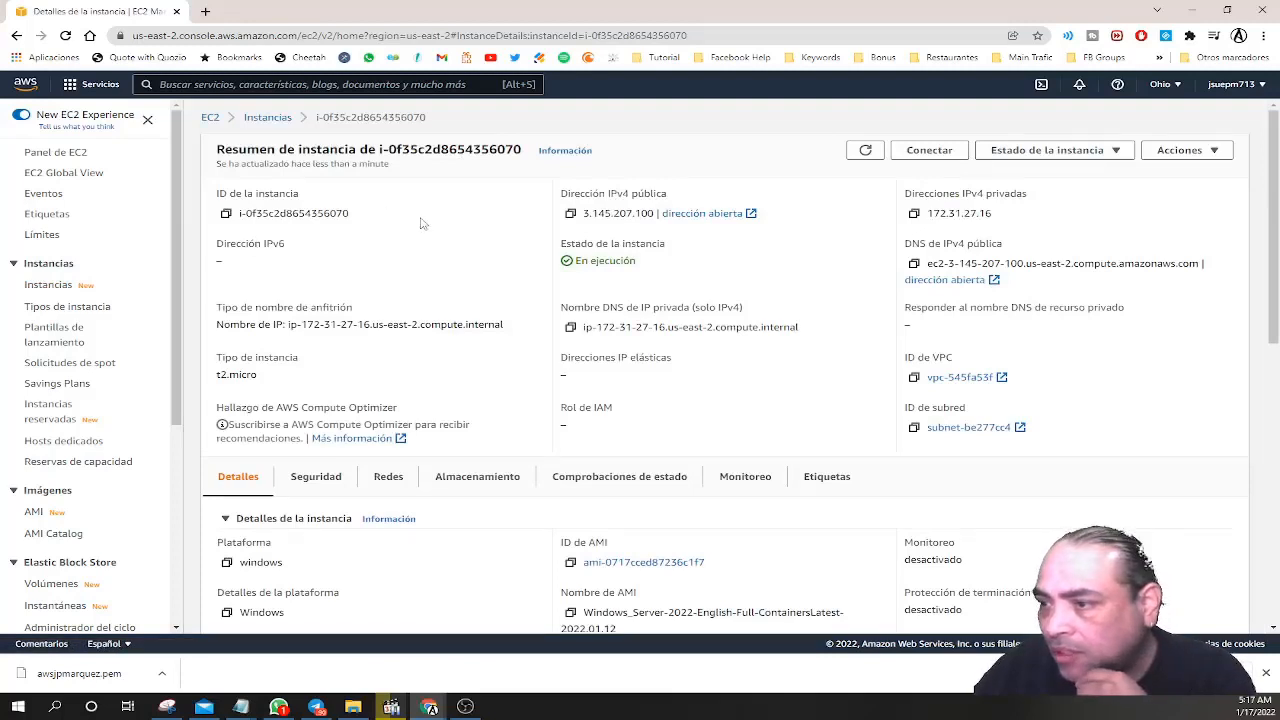
pyautogui.click(929, 151)
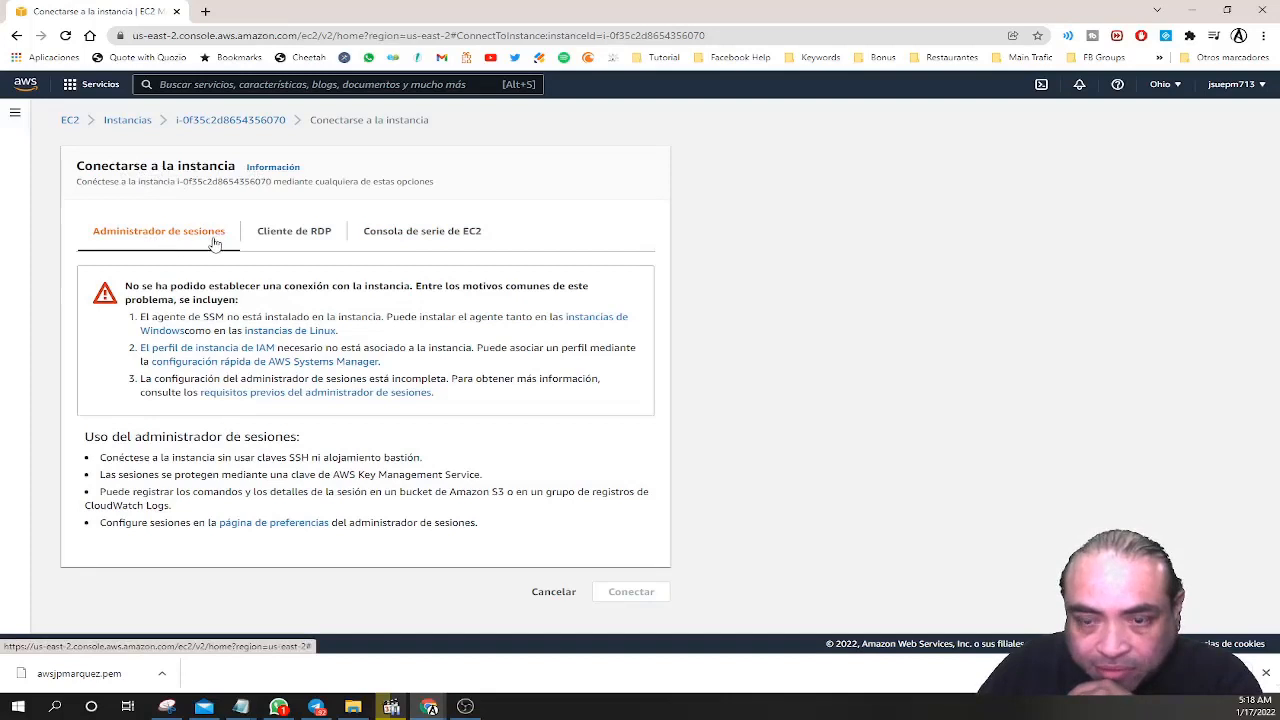
# Step: Download the instance's .rdp remote desktop file from the RDP client option and open it
pyautogui.click(306, 240)
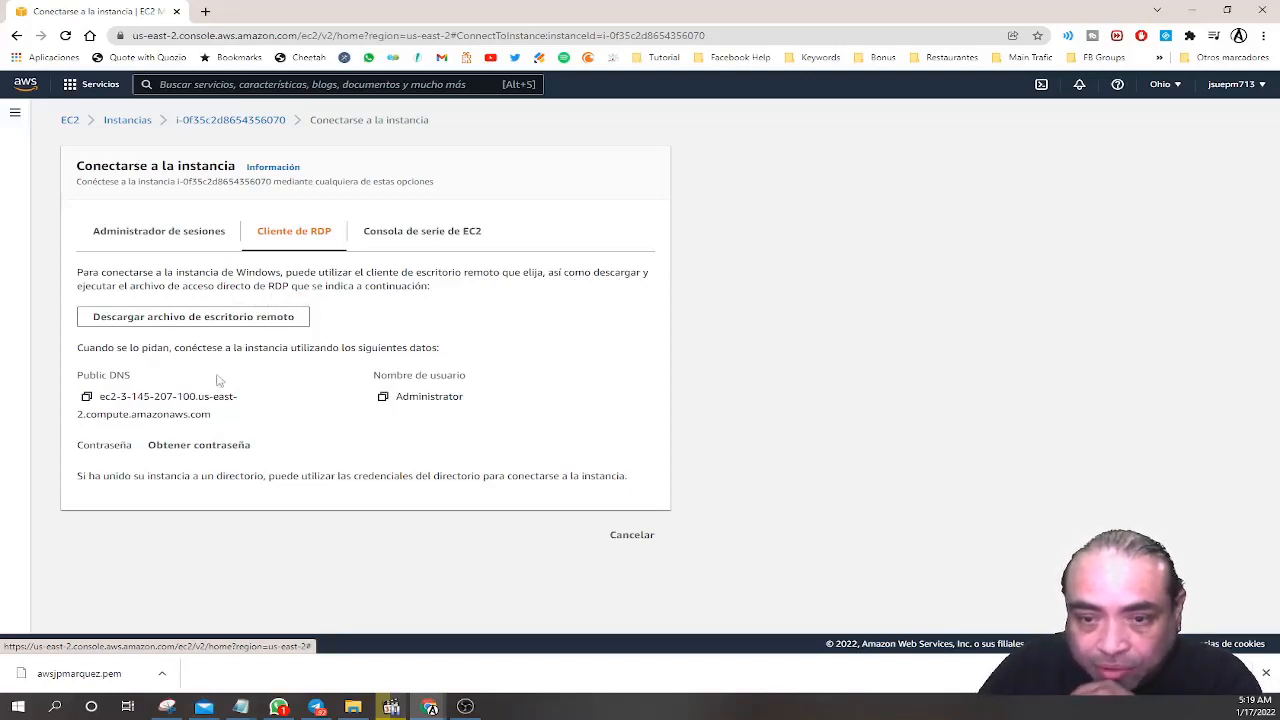
pyautogui.click(267, 319)
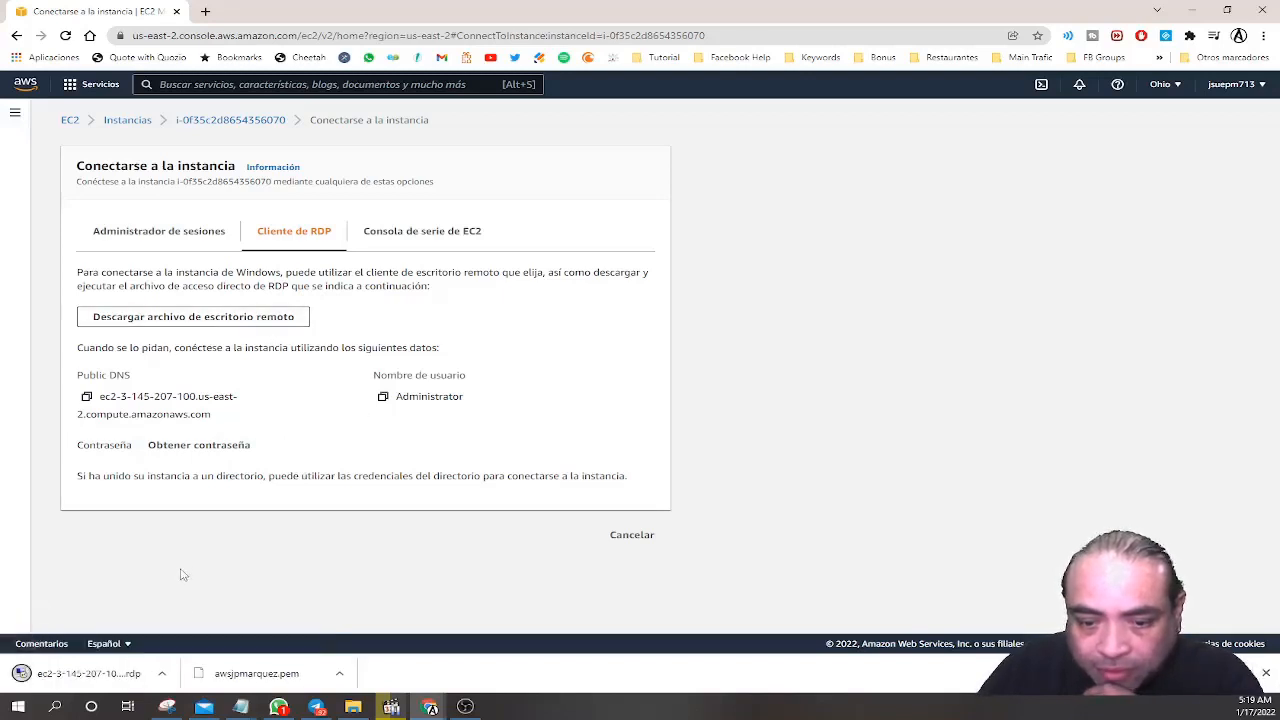
pyautogui.click(163, 679)
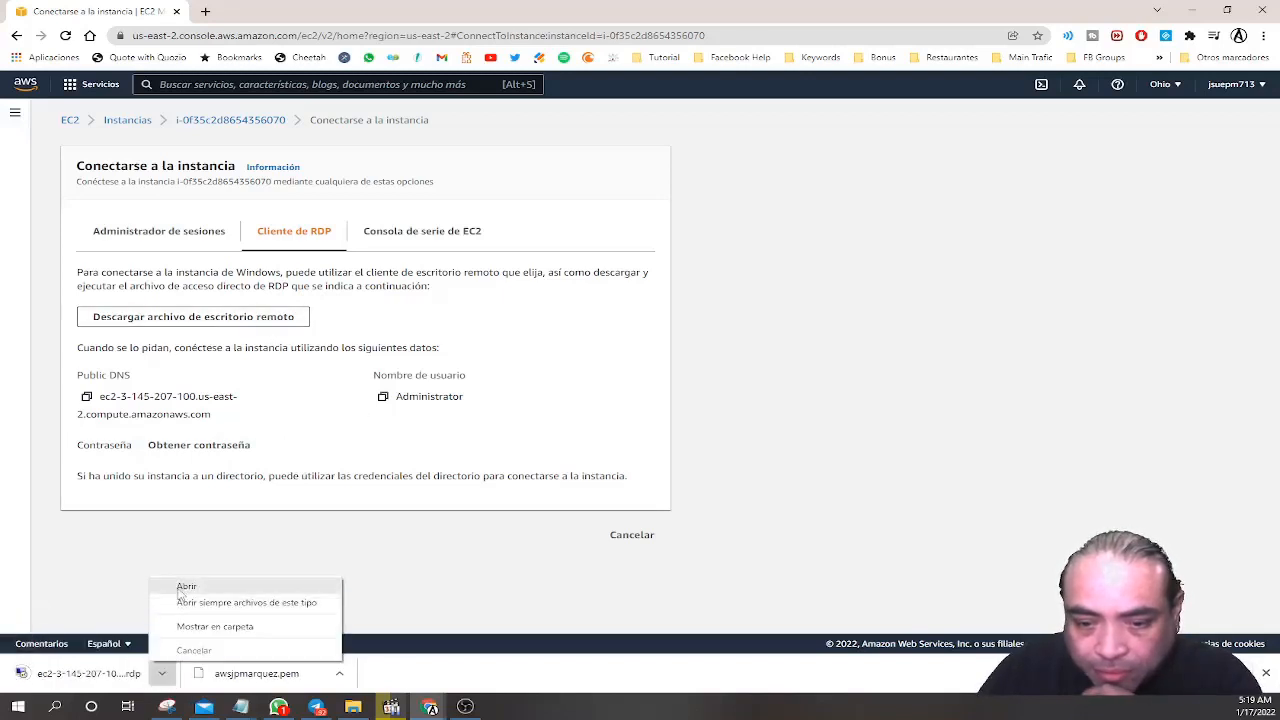
pyautogui.click(178, 584)
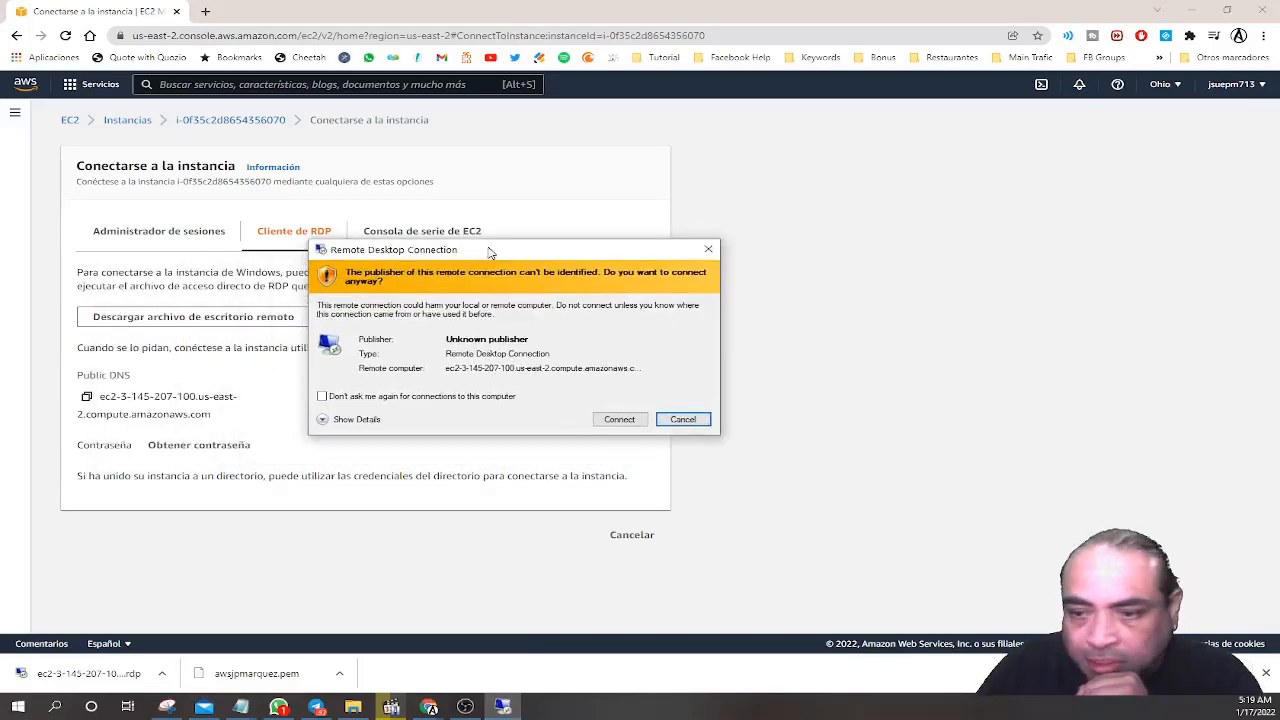
# Step: Accept the Remote Desktop warning and go to AWS's Obtener contraseña page for the Windows password
pyautogui.click(619, 421)
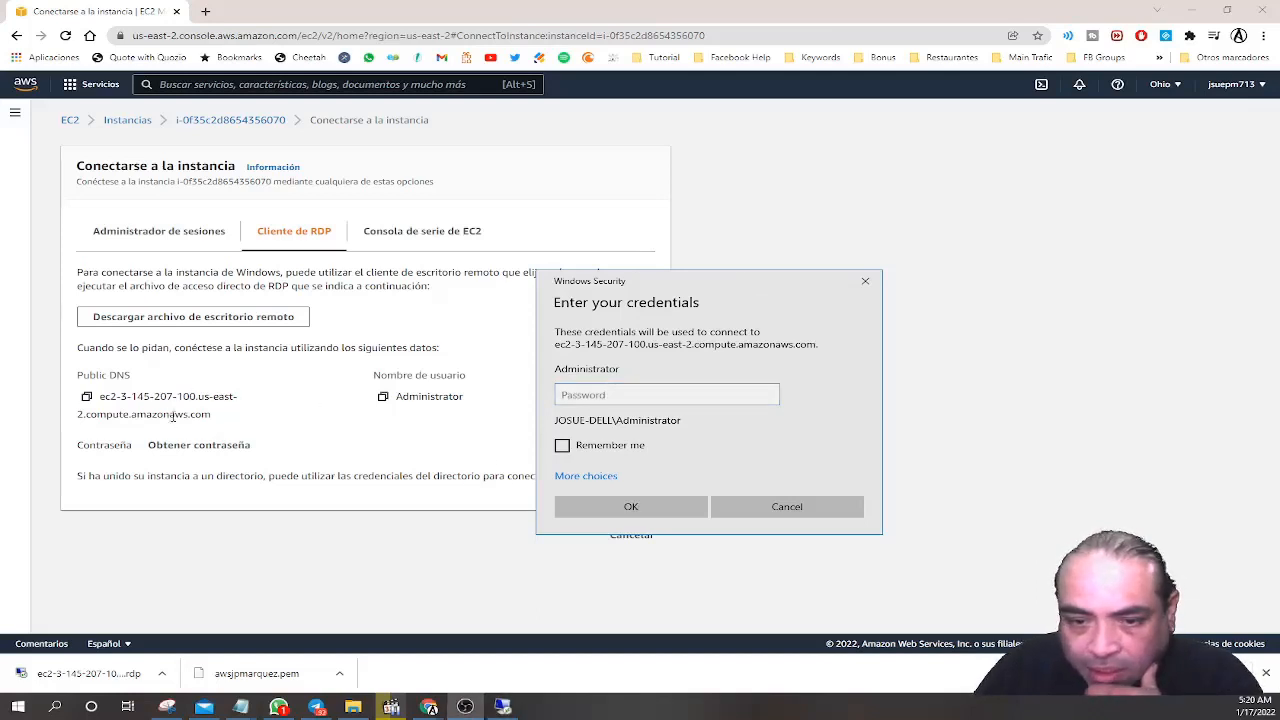
pyautogui.click(219, 450)
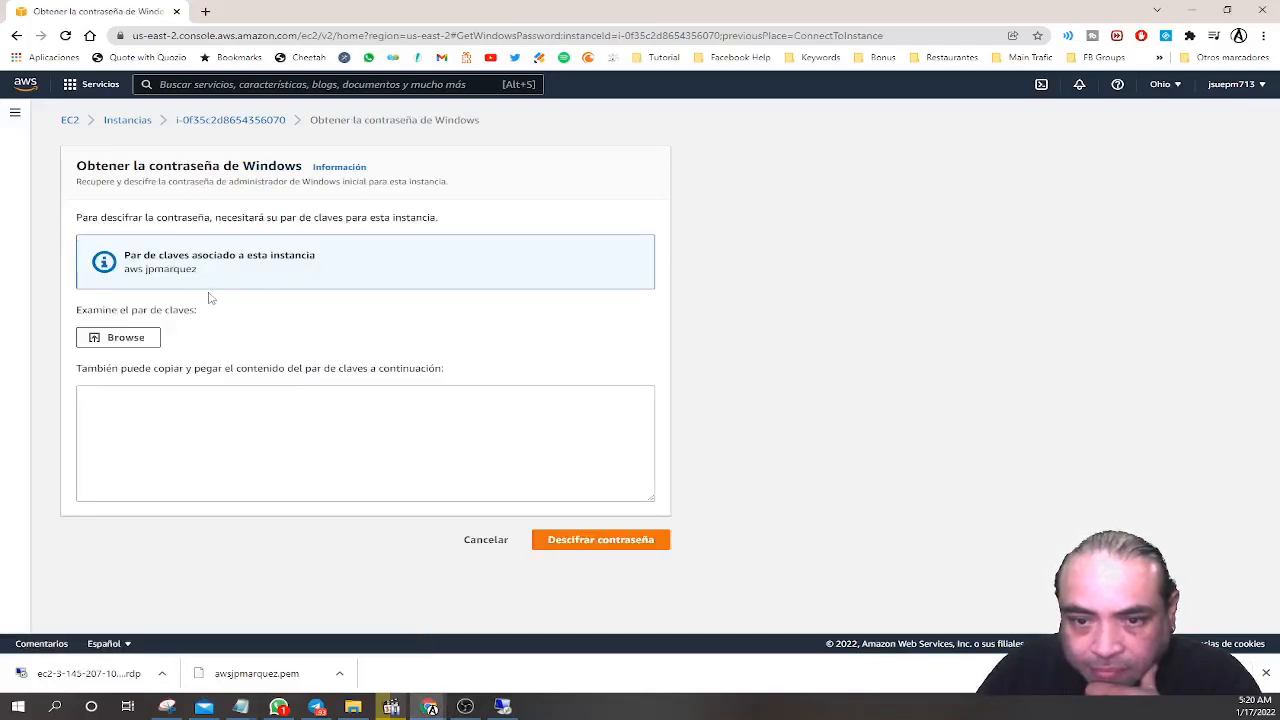
# Step: Load the key pair file awsjpmarquez.pem from Dropbox > AWS > jpmarquez
pyautogui.click(136, 340)
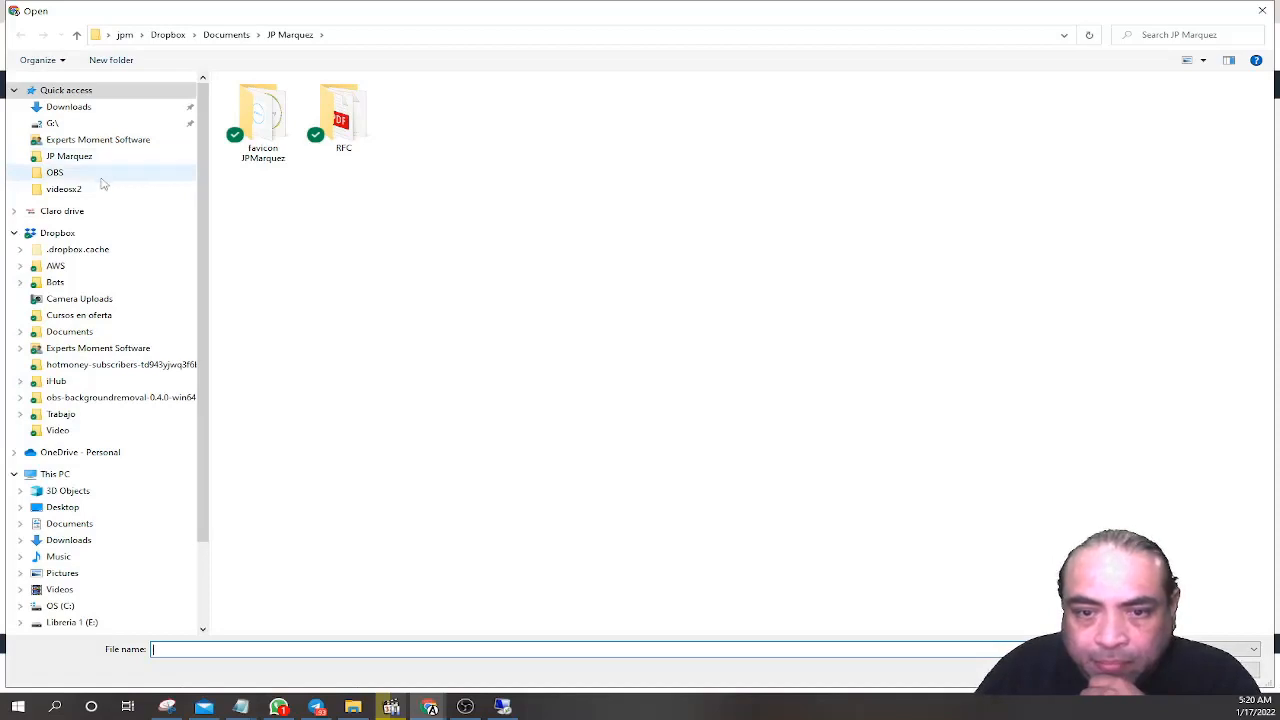
pyautogui.click(96, 272)
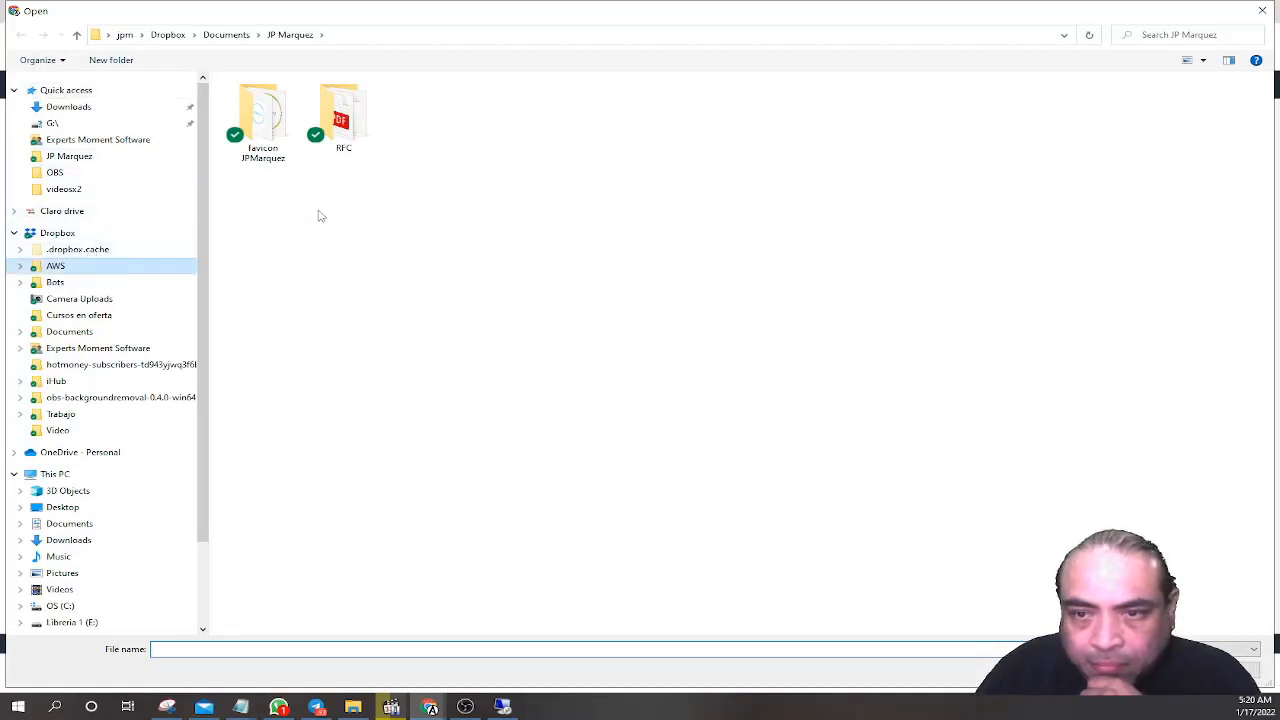
pyautogui.doubleClick(290, 104)
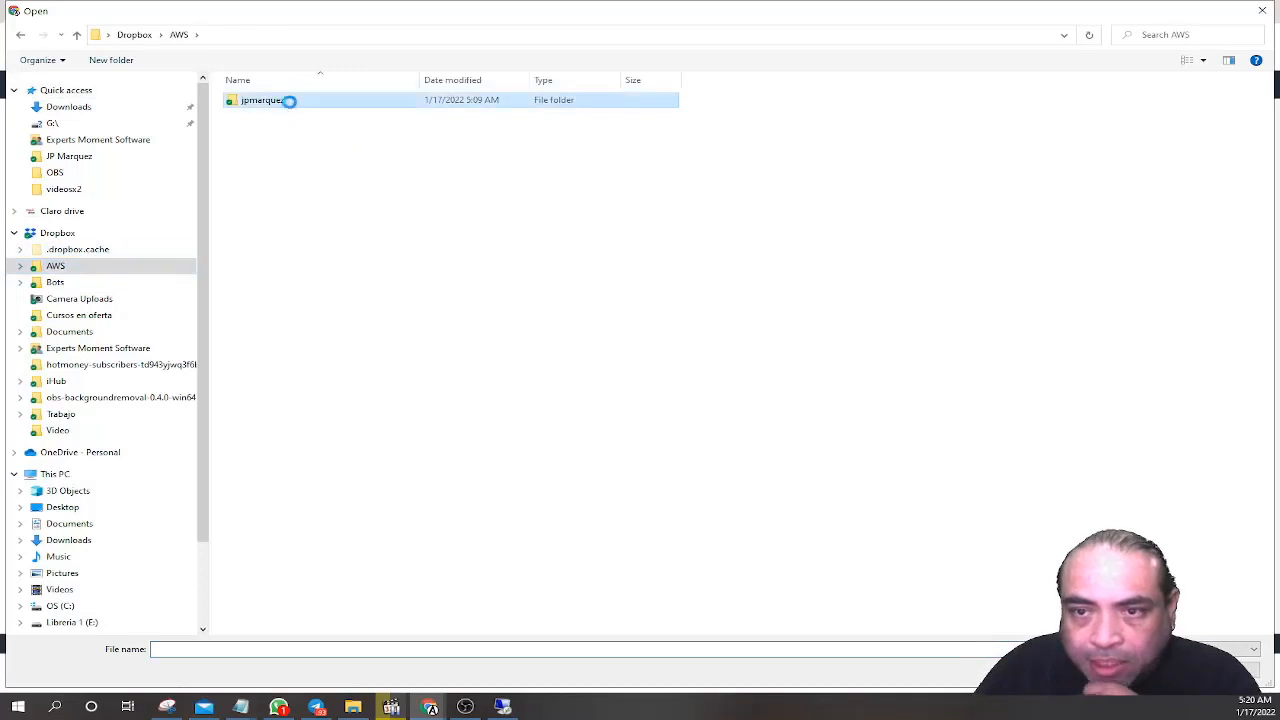
pyautogui.click(291, 104)
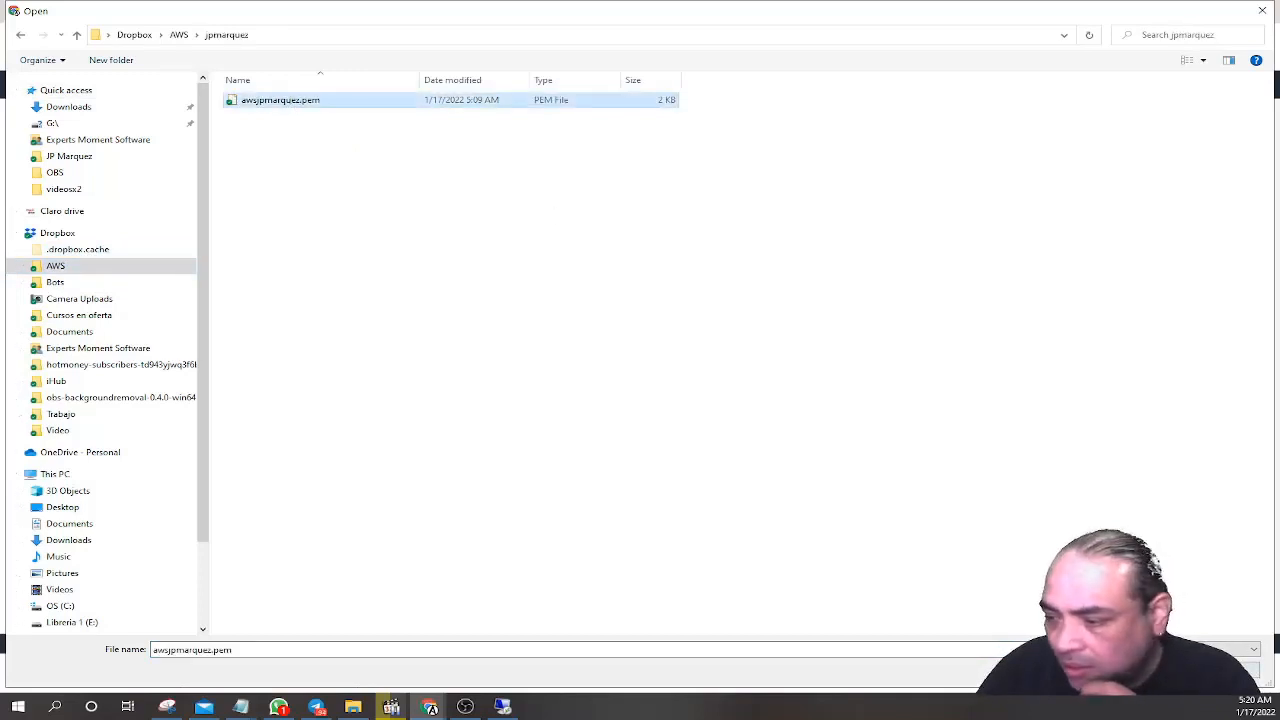
pyautogui.press('Return')
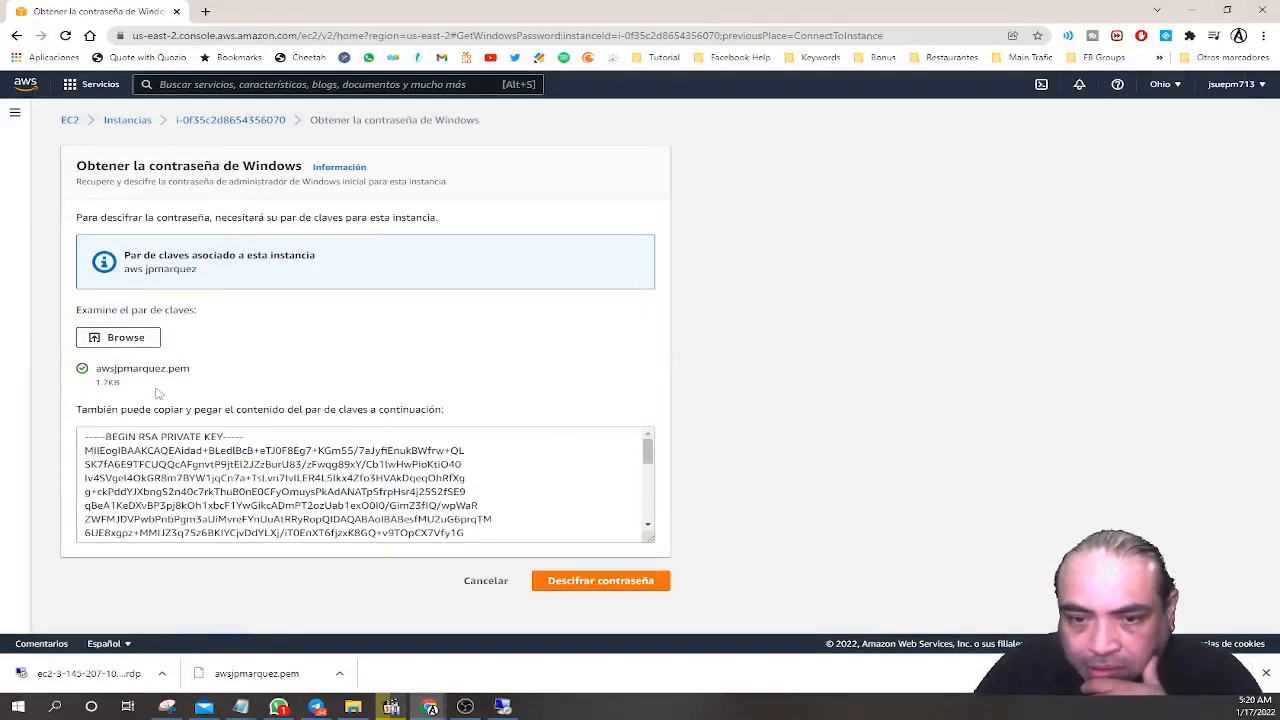
# Step: Decrypt the Windows password and copy the instance's connection credentials block
pyautogui.click(595, 581)
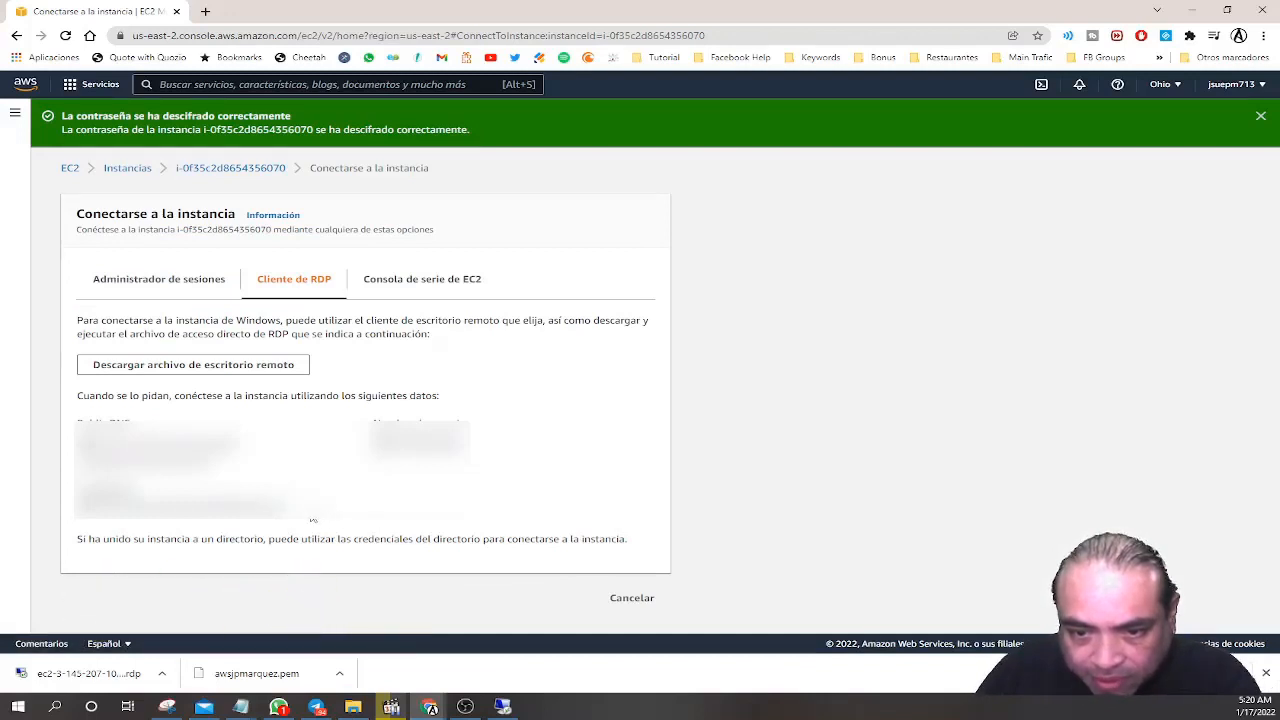
pyautogui.moveTo(287, 519); pyautogui.dragTo(76, 418)
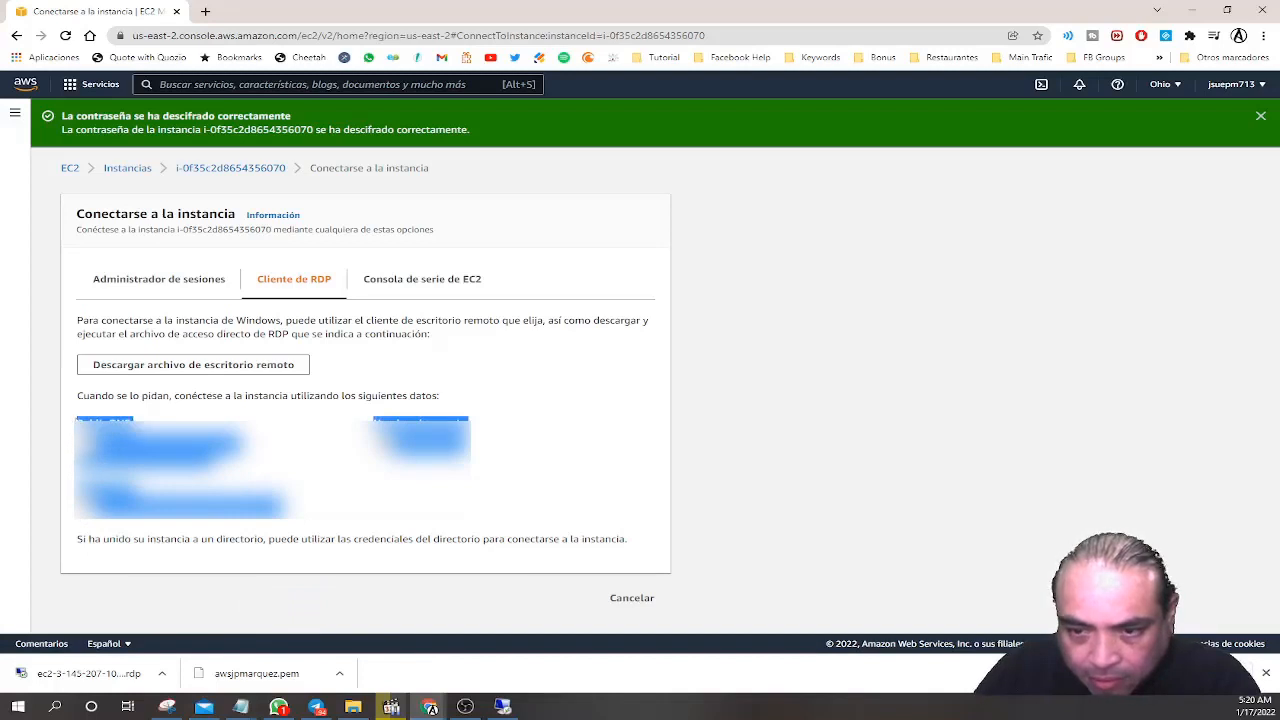
pyautogui.rightClick(177, 447)
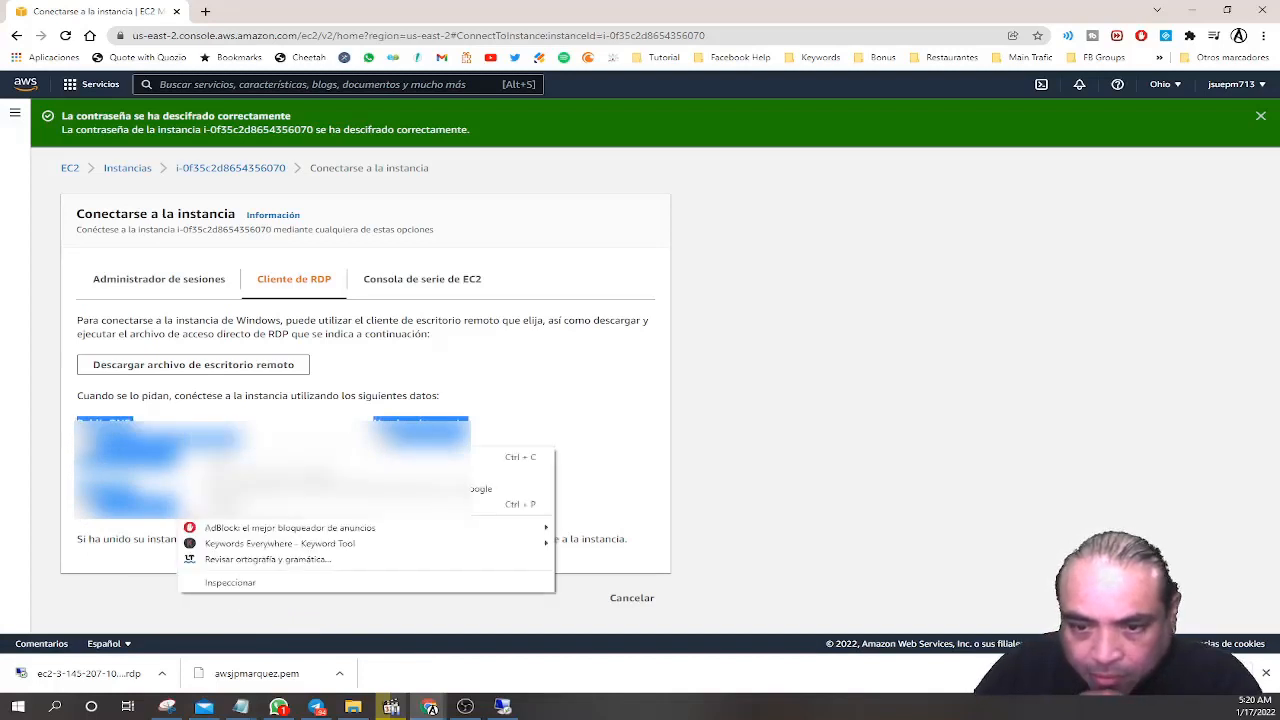
pyautogui.click(222, 457)
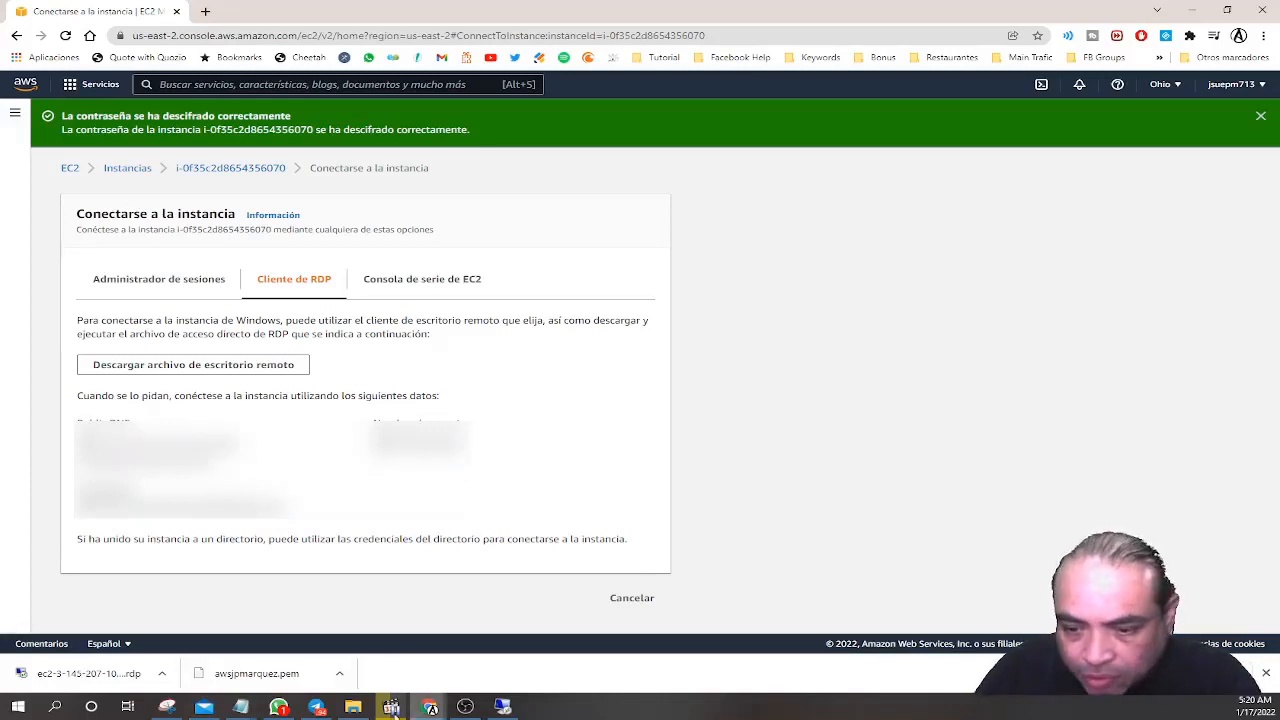
pyautogui.click(353, 707)
# Step: Create a new text document in the jpmarquez folder named awsjpmarquez.txt
pyautogui.click(480, 383)
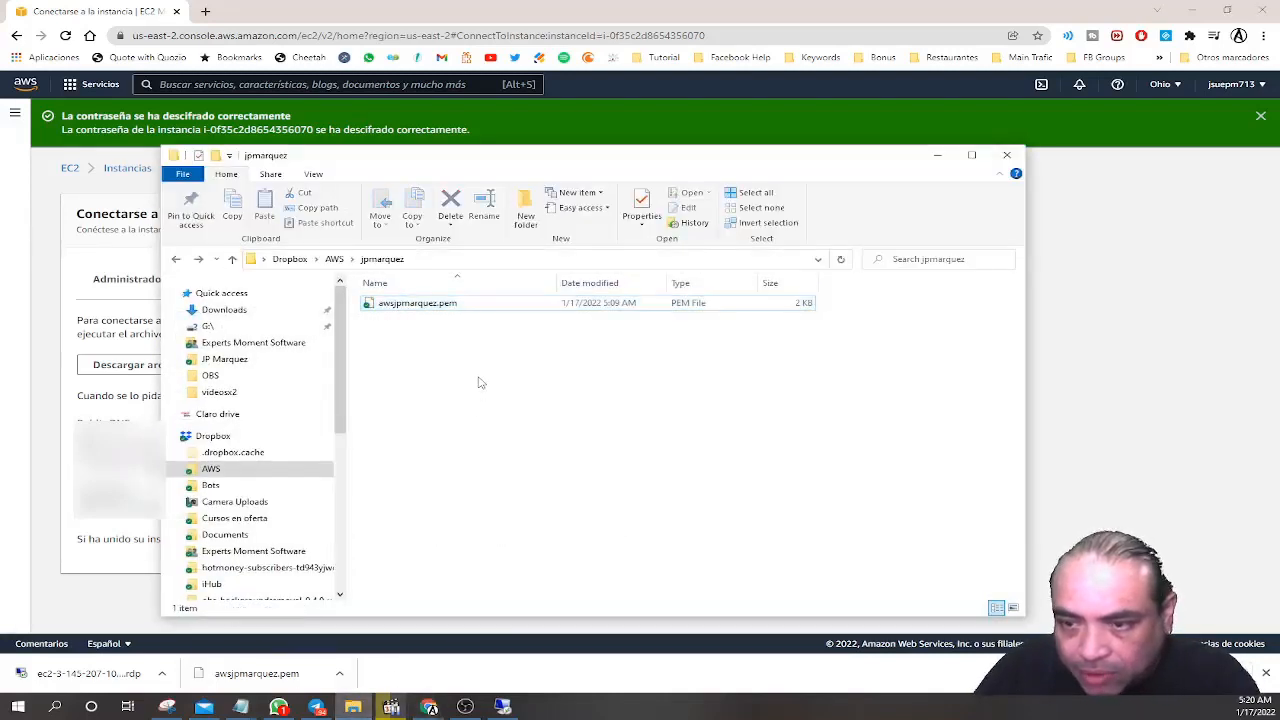
pyautogui.rightClick(490, 367)
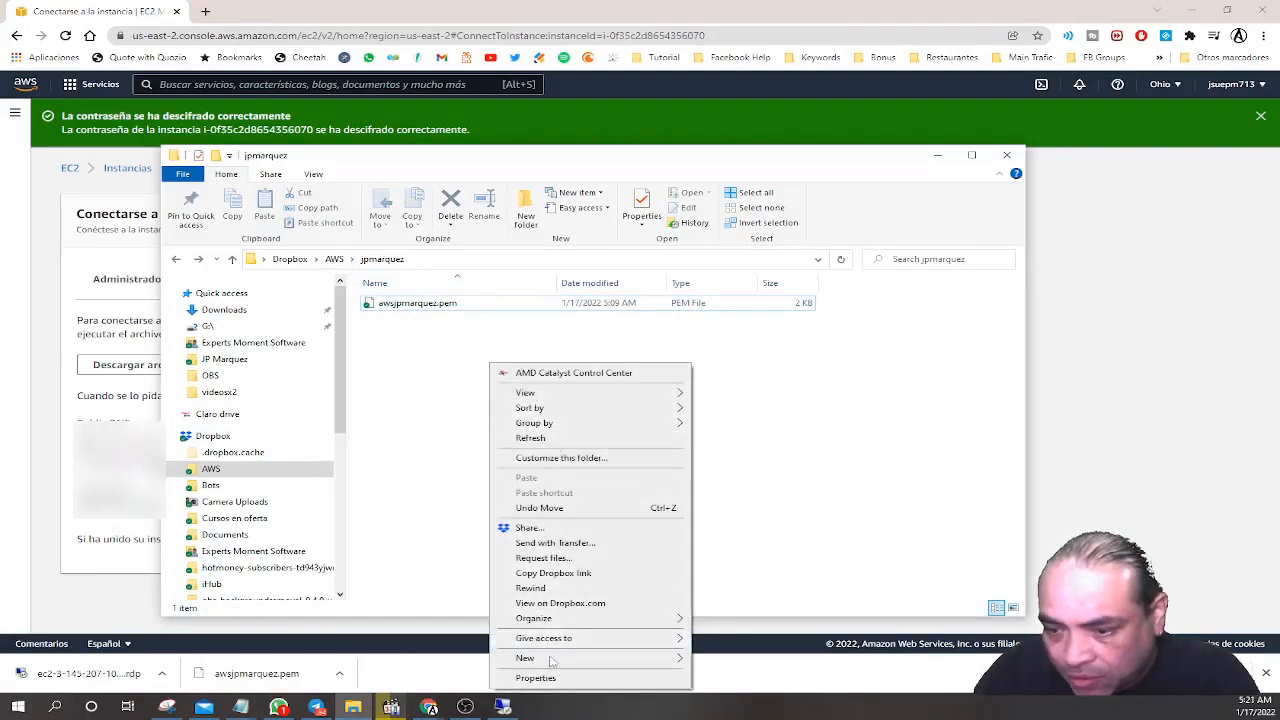
pyautogui.moveTo(609, 660)
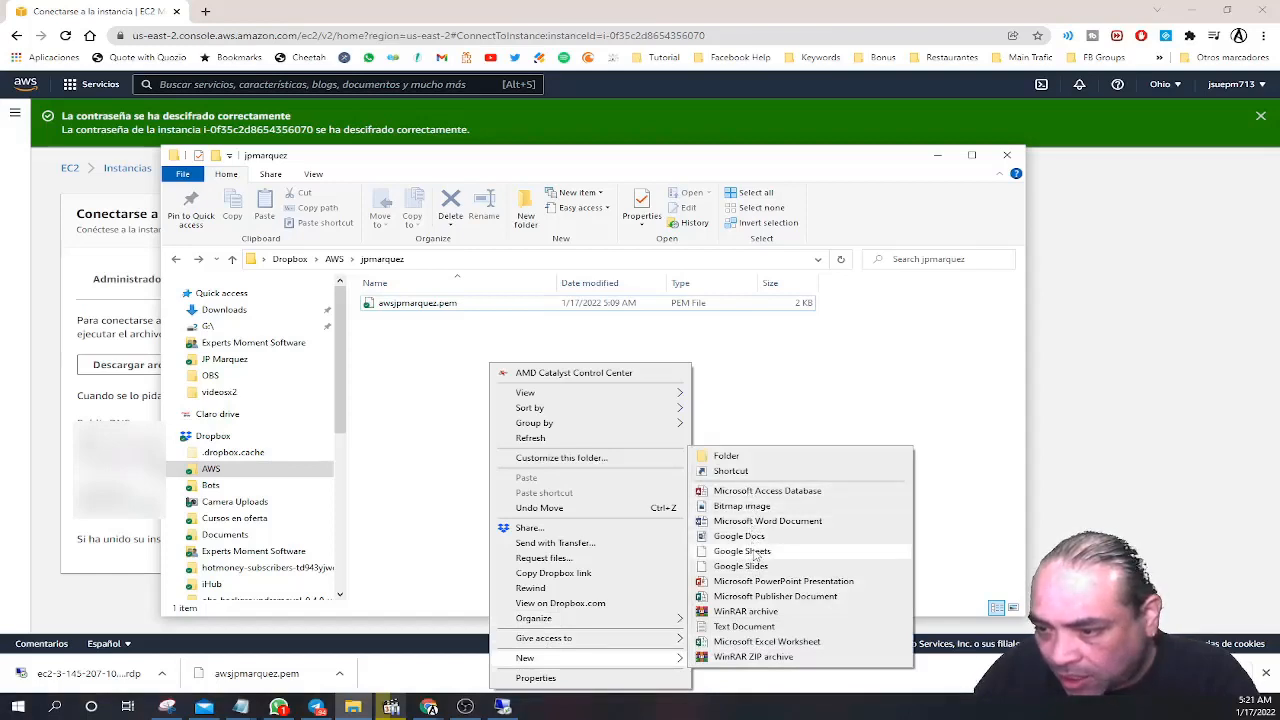
pyautogui.click(750, 634)
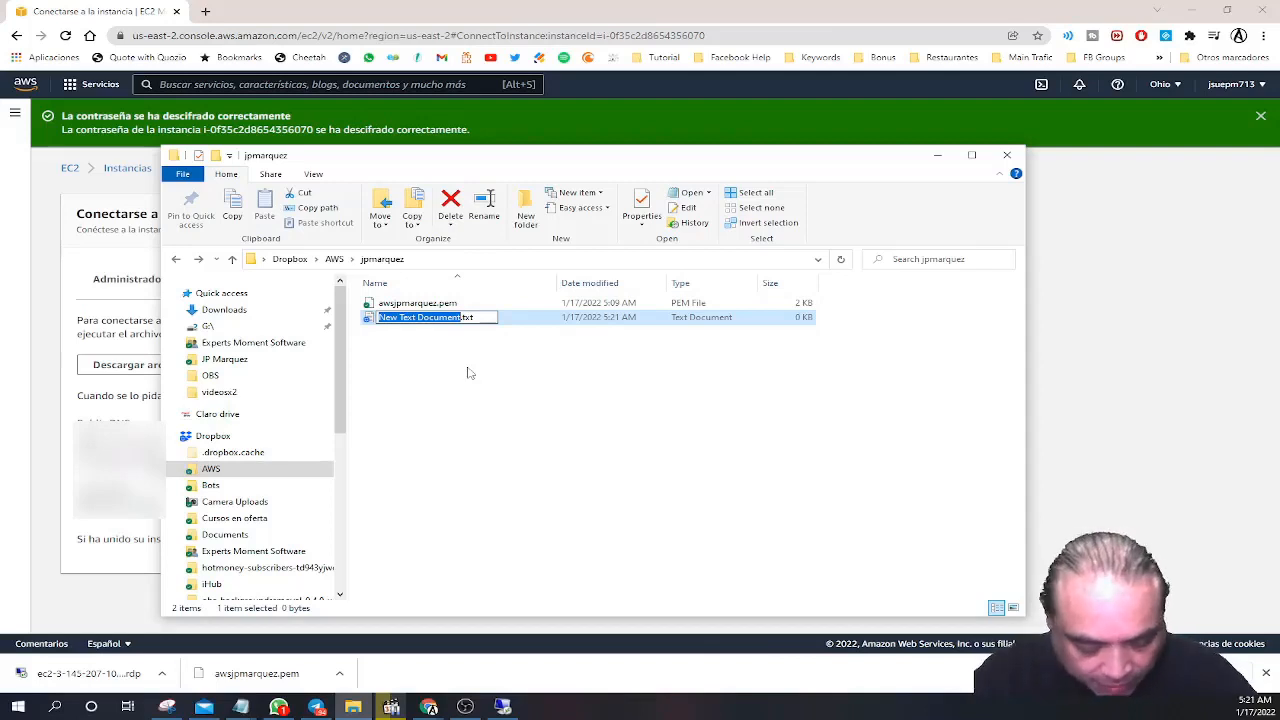
pyautogui.write('awp')
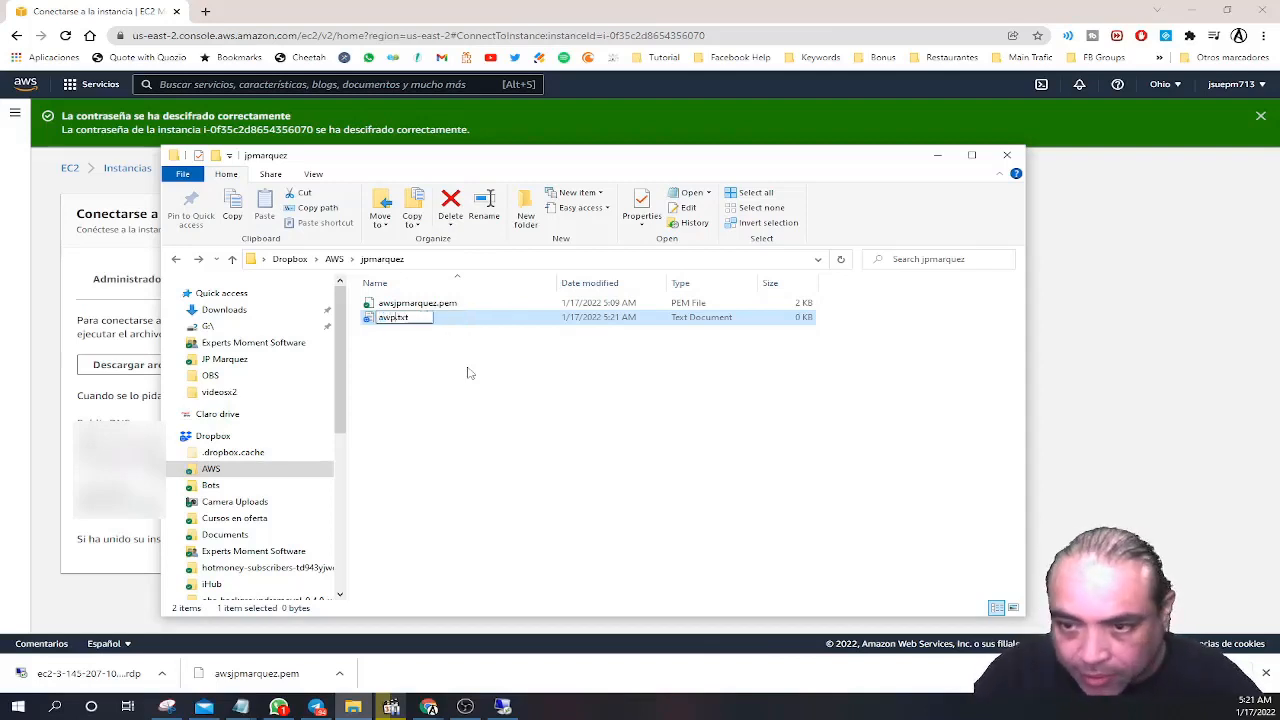
pyautogui.press('BackSpace')
pyautogui.write('s')
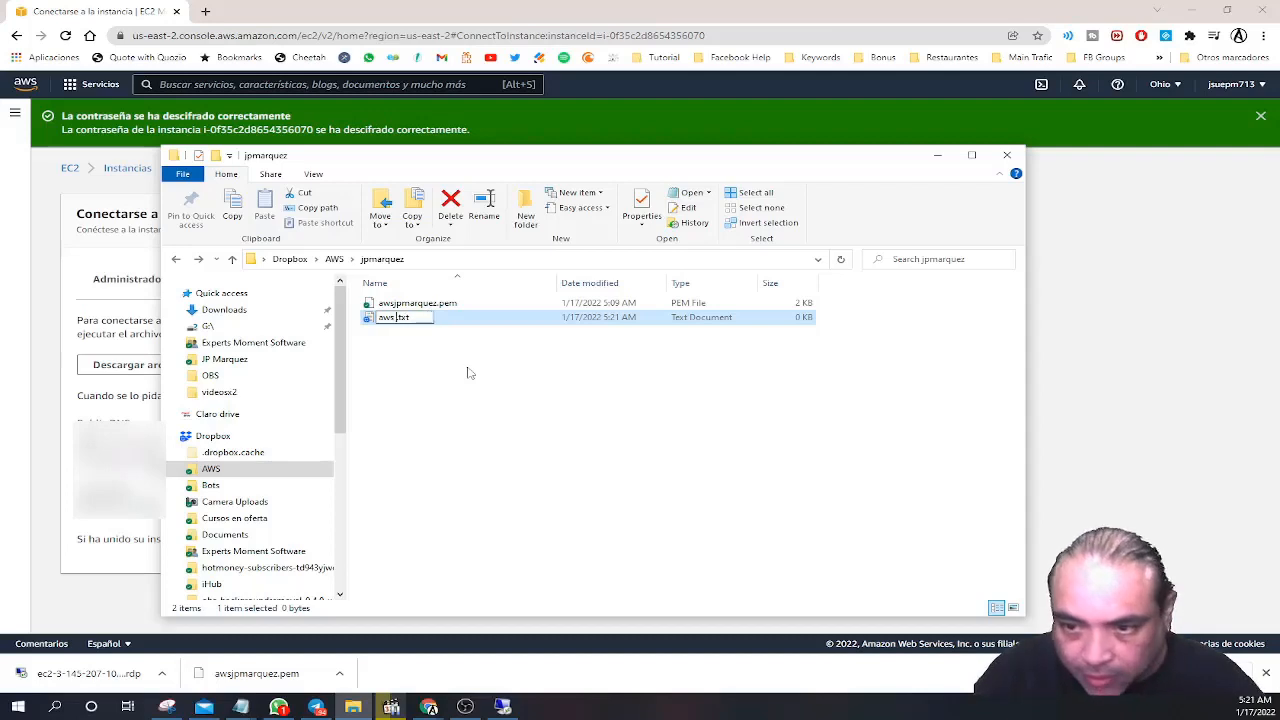
pyautogui.write('jpmarq')
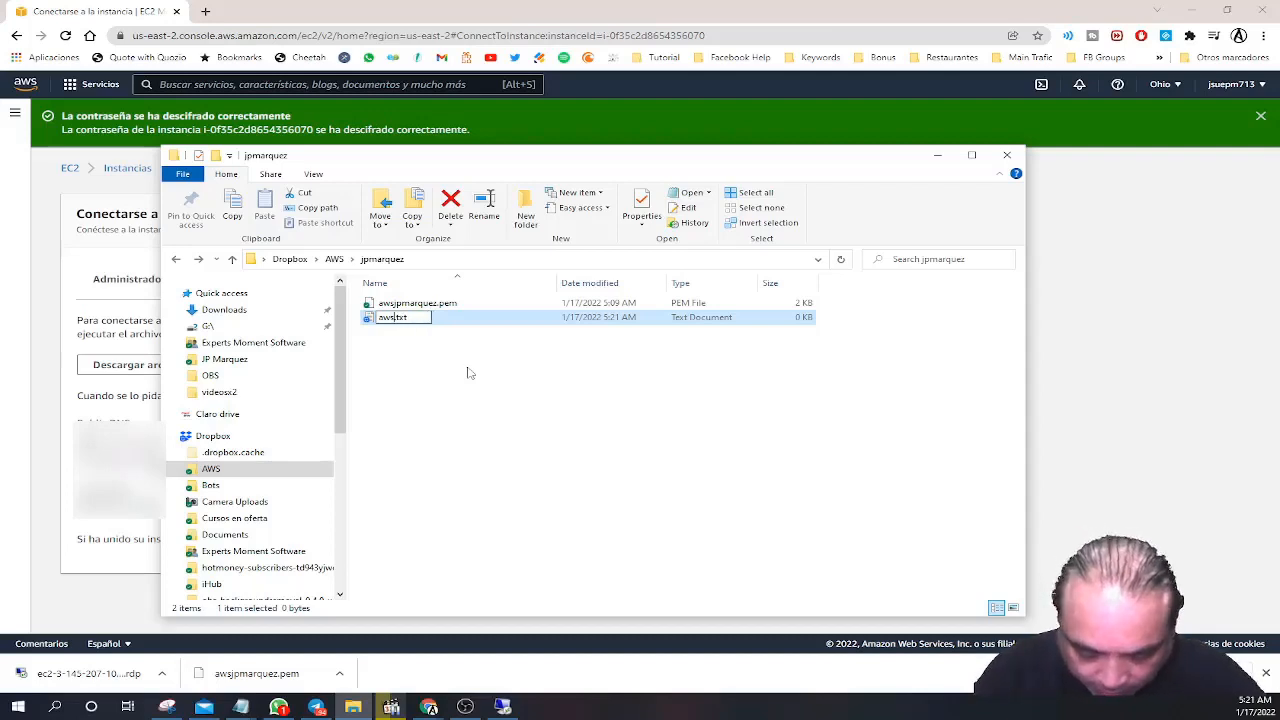
pyautogui.write('uez')
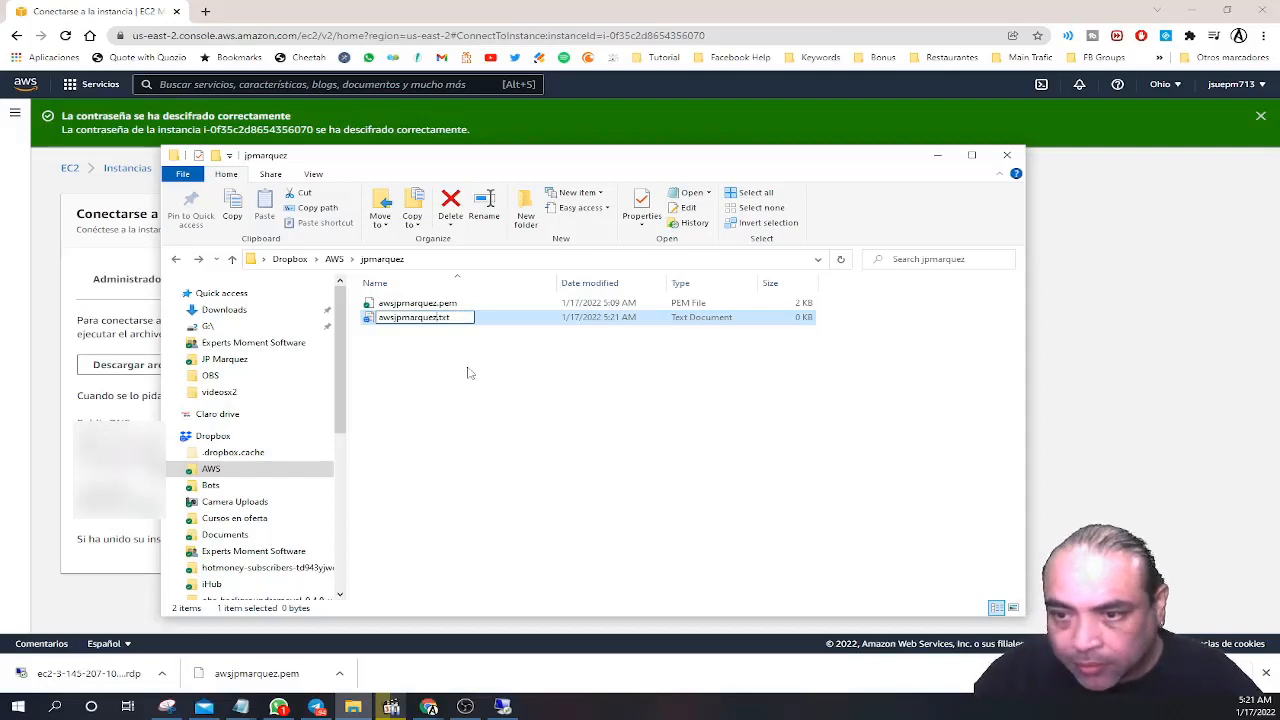
pyautogui.press('Return')
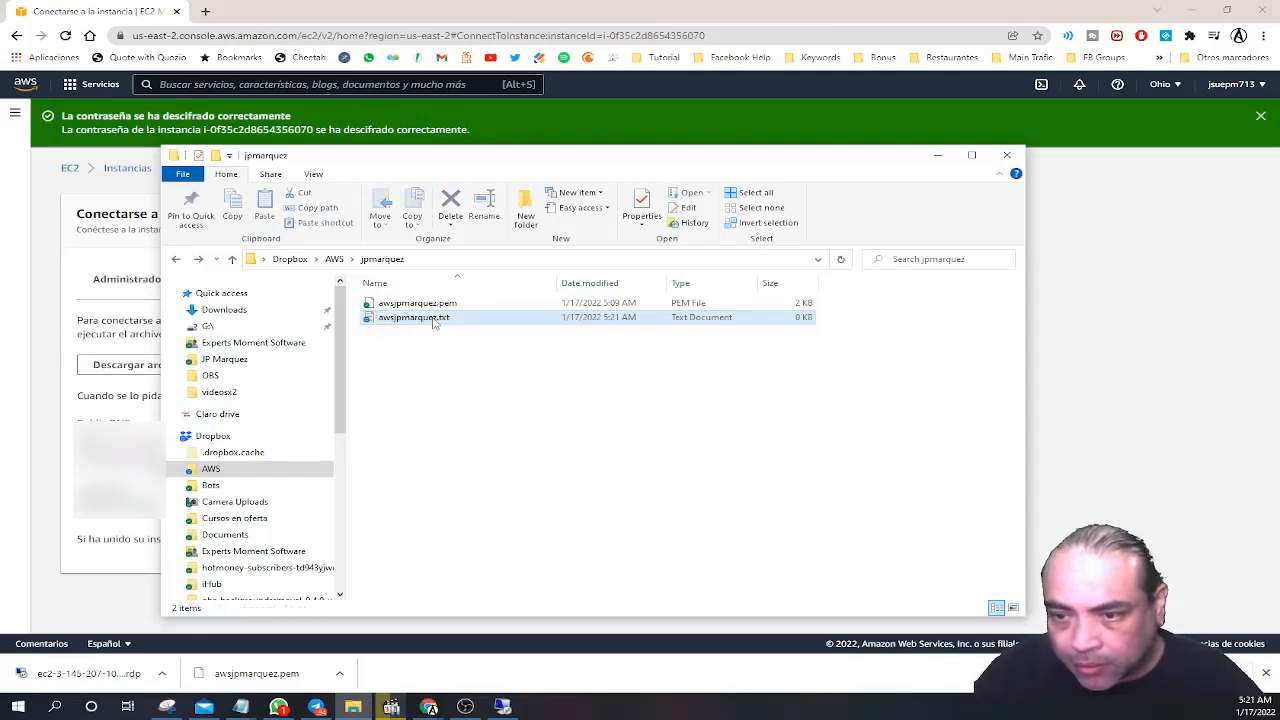
# Step: Paste the credentials into awsjpmarquez.txt, tidy the line breaks, and save the file
pyautogui.doubleClick(434, 318)
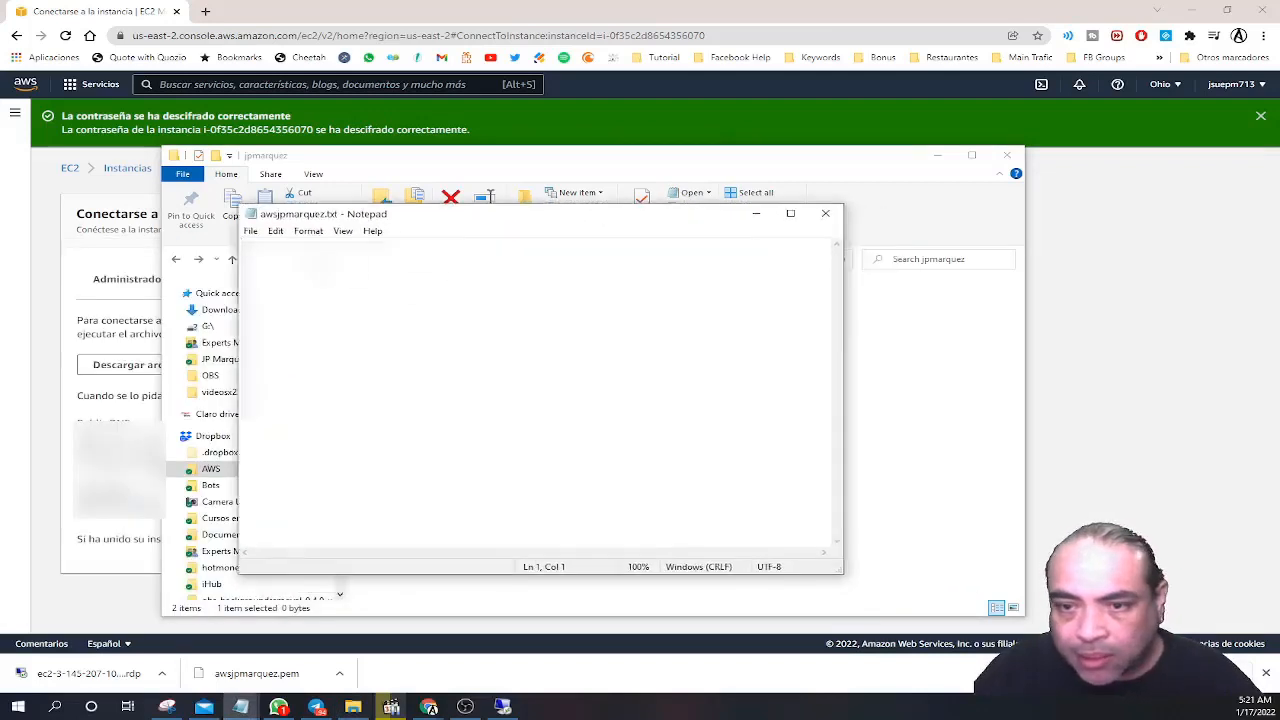
pyautogui.hotkey('ctrl', 'v')
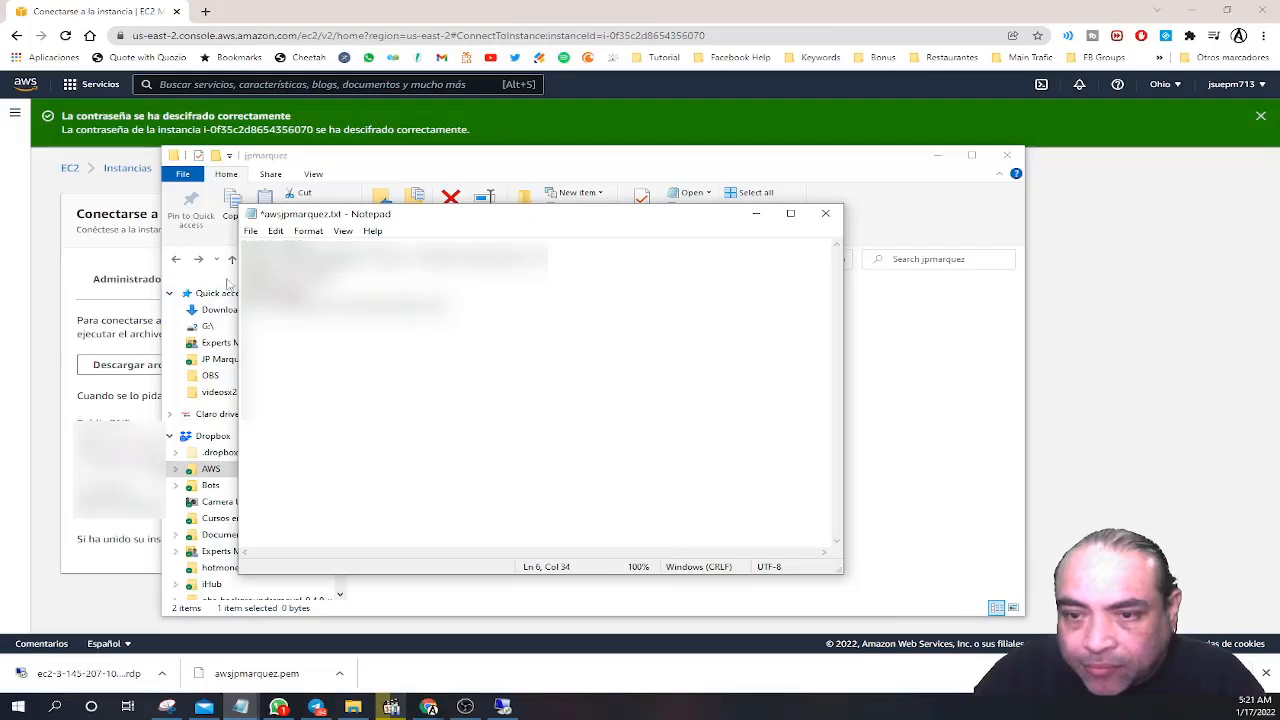
pyautogui.moveTo(245, 269); pyautogui.dragTo(288, 269)
pyautogui.press('BackSpace')
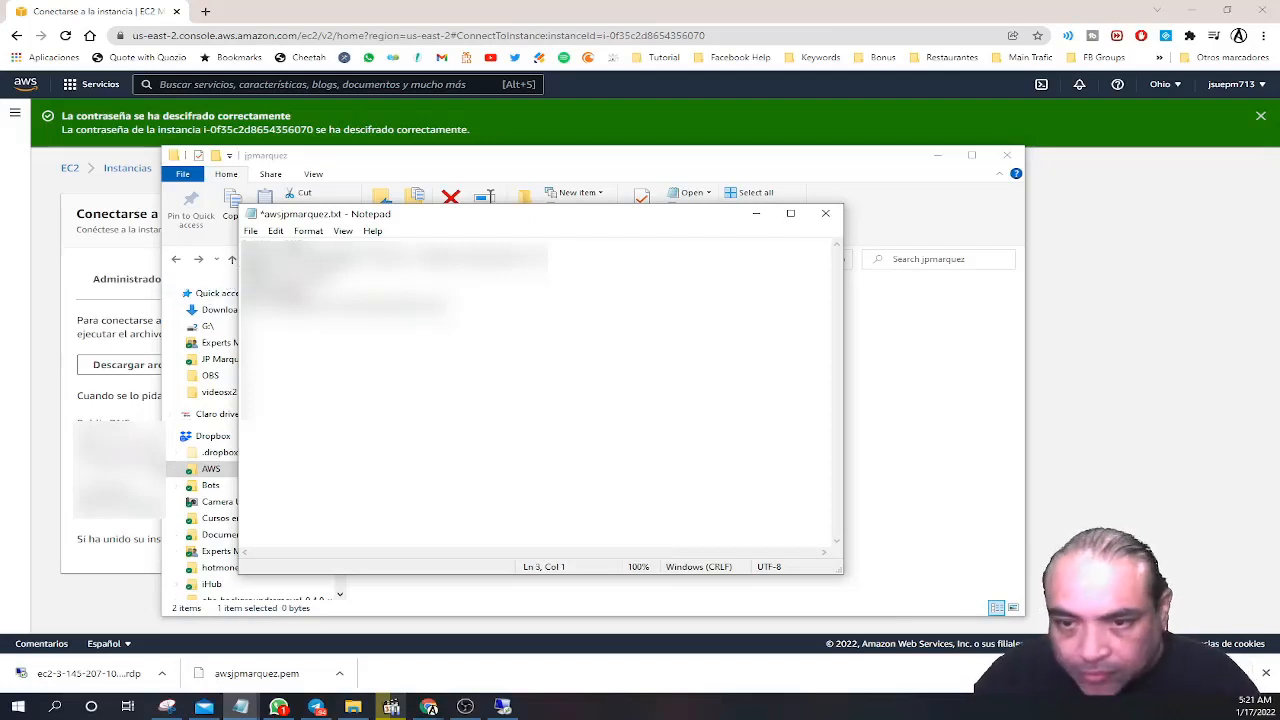
pyautogui.press('Return')
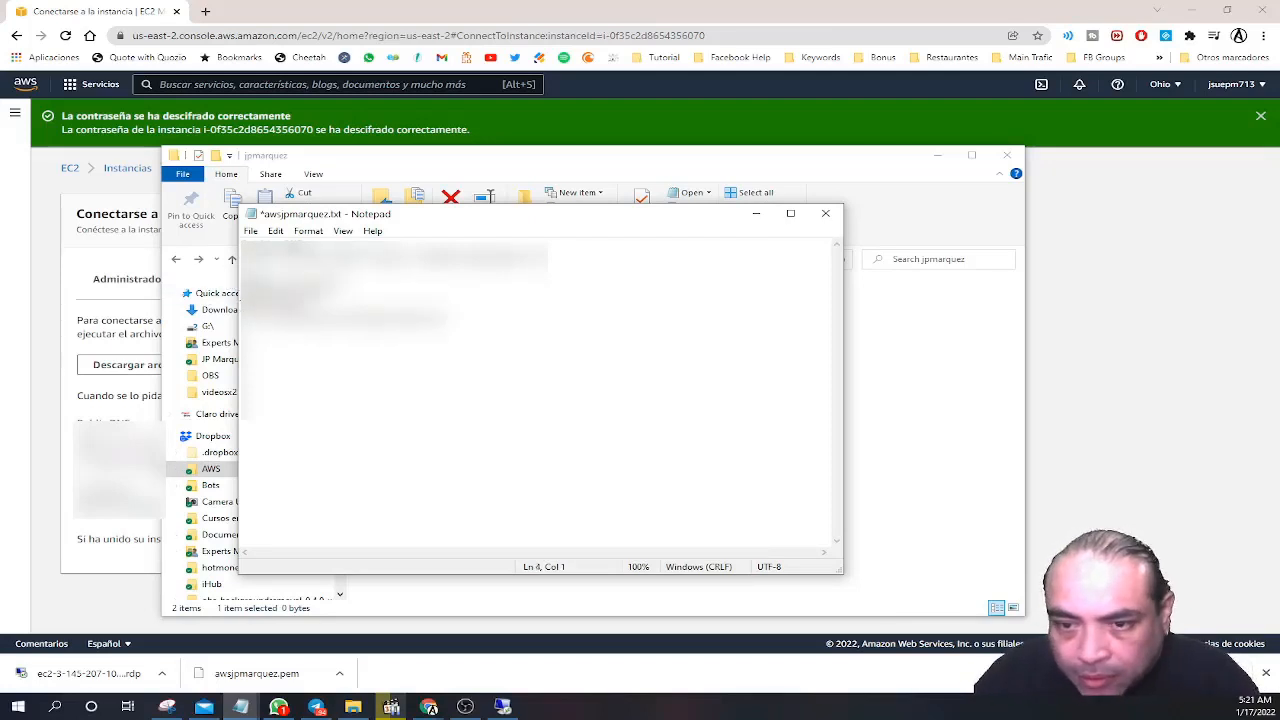
pyautogui.press('Return')
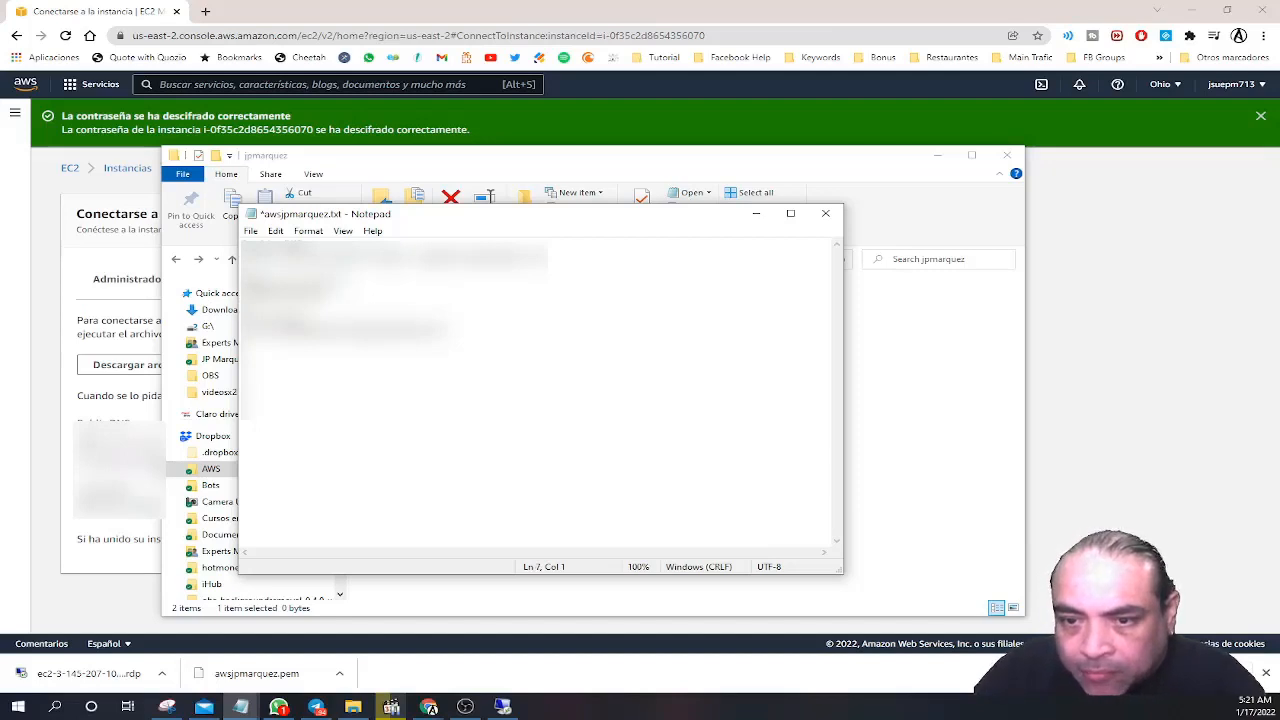
pyautogui.click(251, 231)
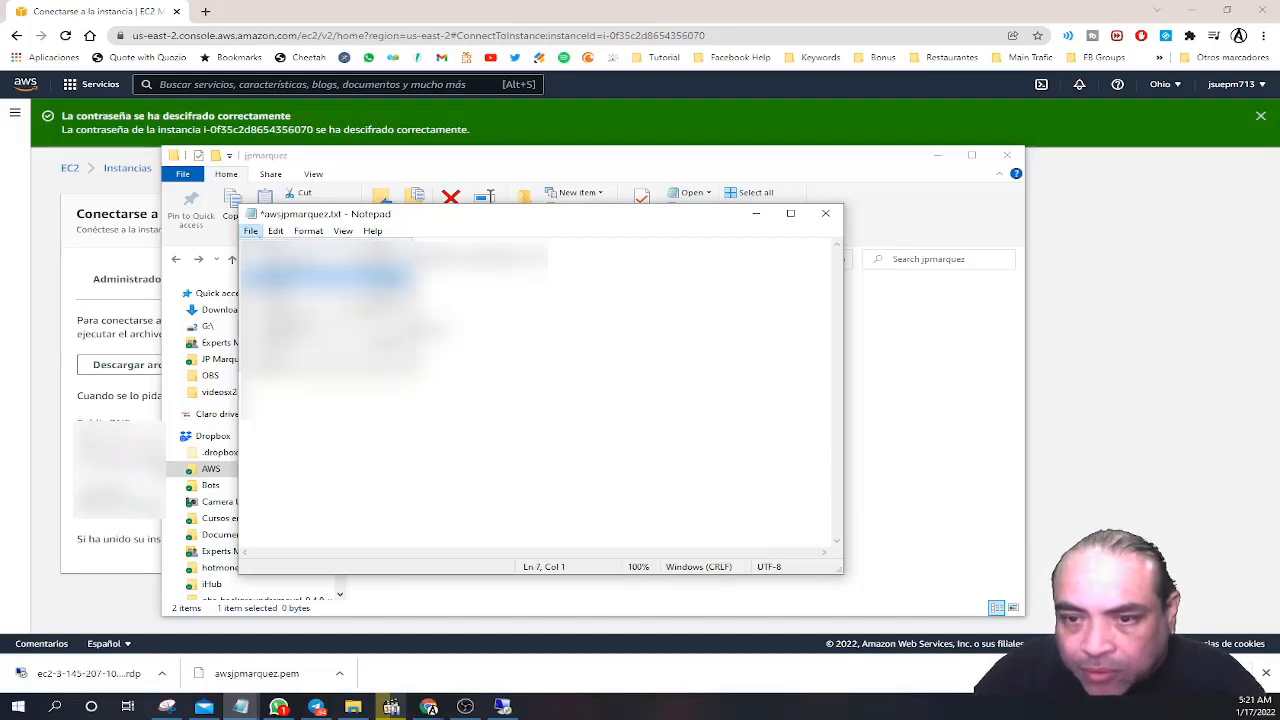
pyautogui.click(278, 299)
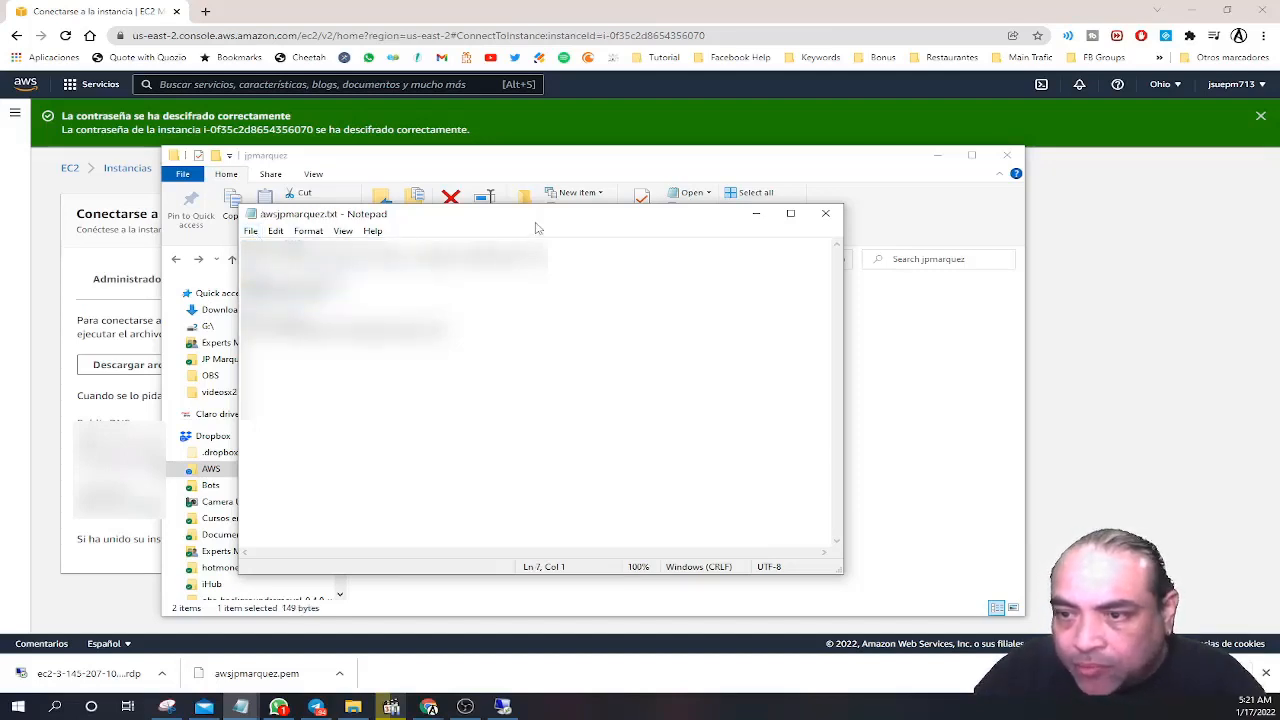
# Step: Minimize File Explorer, move Notepad aside, and copy the password on line 8
pyautogui.click(940, 156)
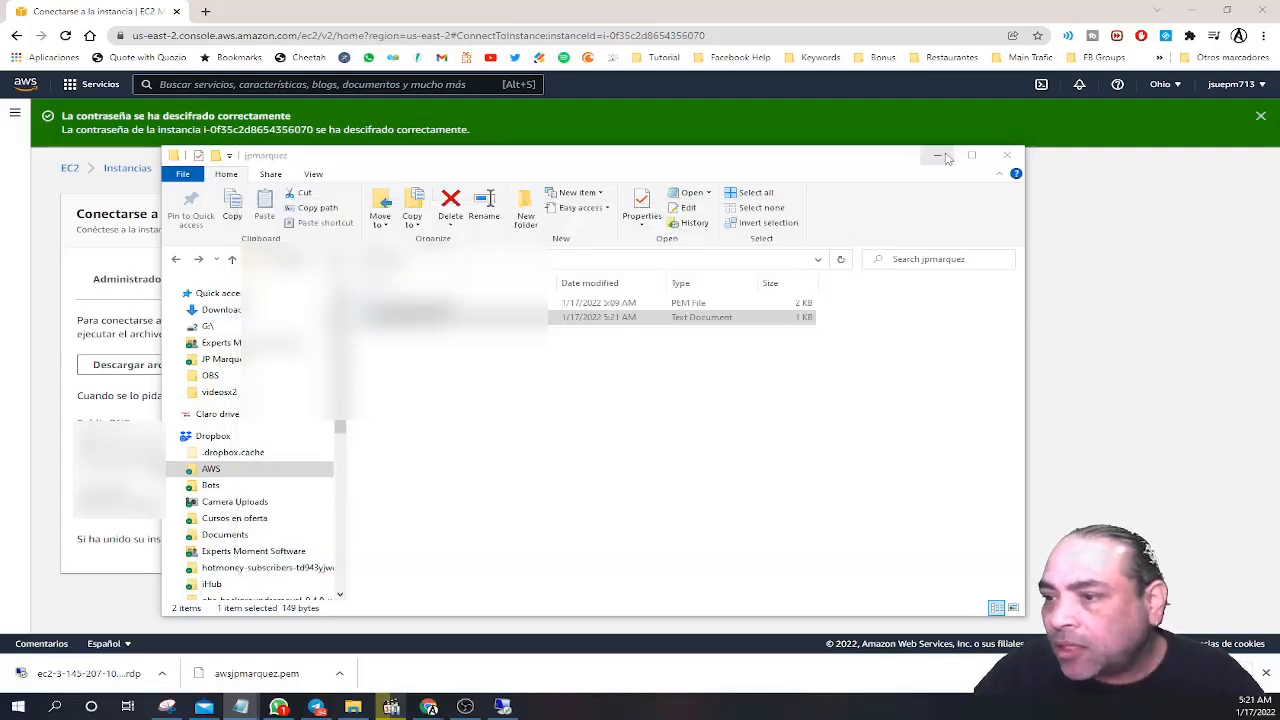
pyautogui.moveTo(549, 216); pyautogui.dragTo(803, 215)
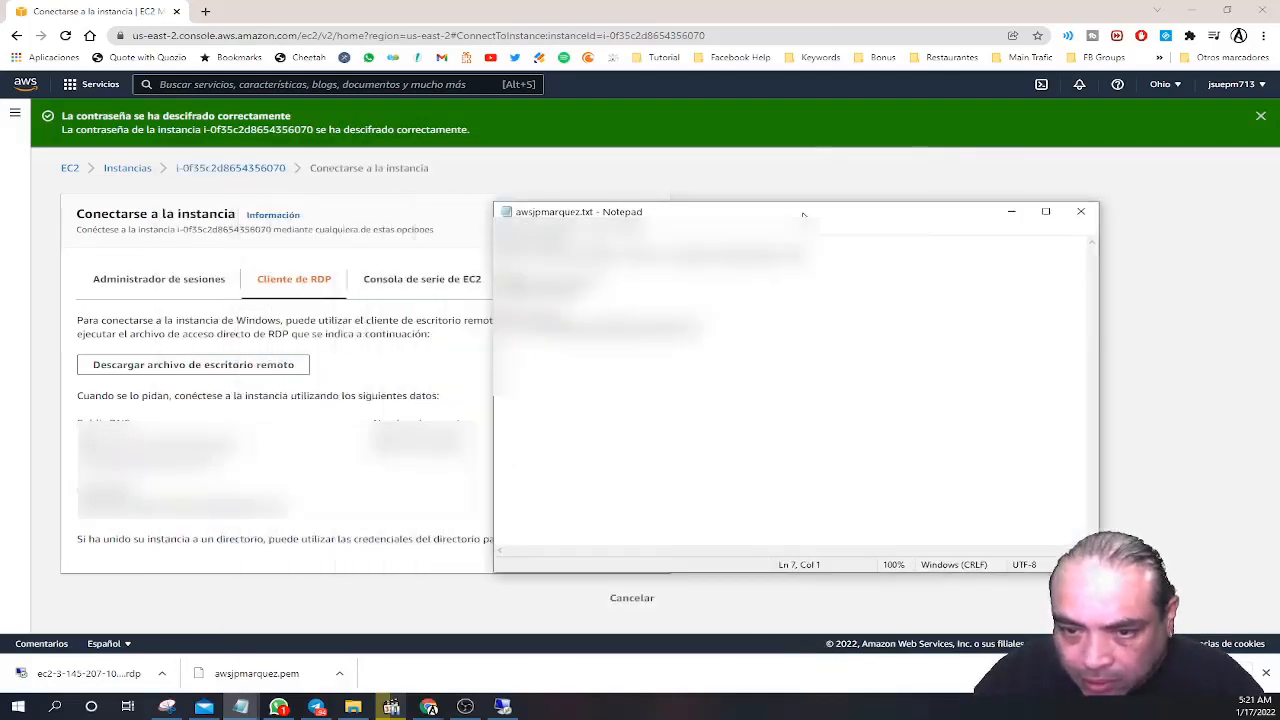
pyautogui.moveTo(704, 326); pyautogui.dragTo(497, 326)
pyautogui.rightClick(540, 330)
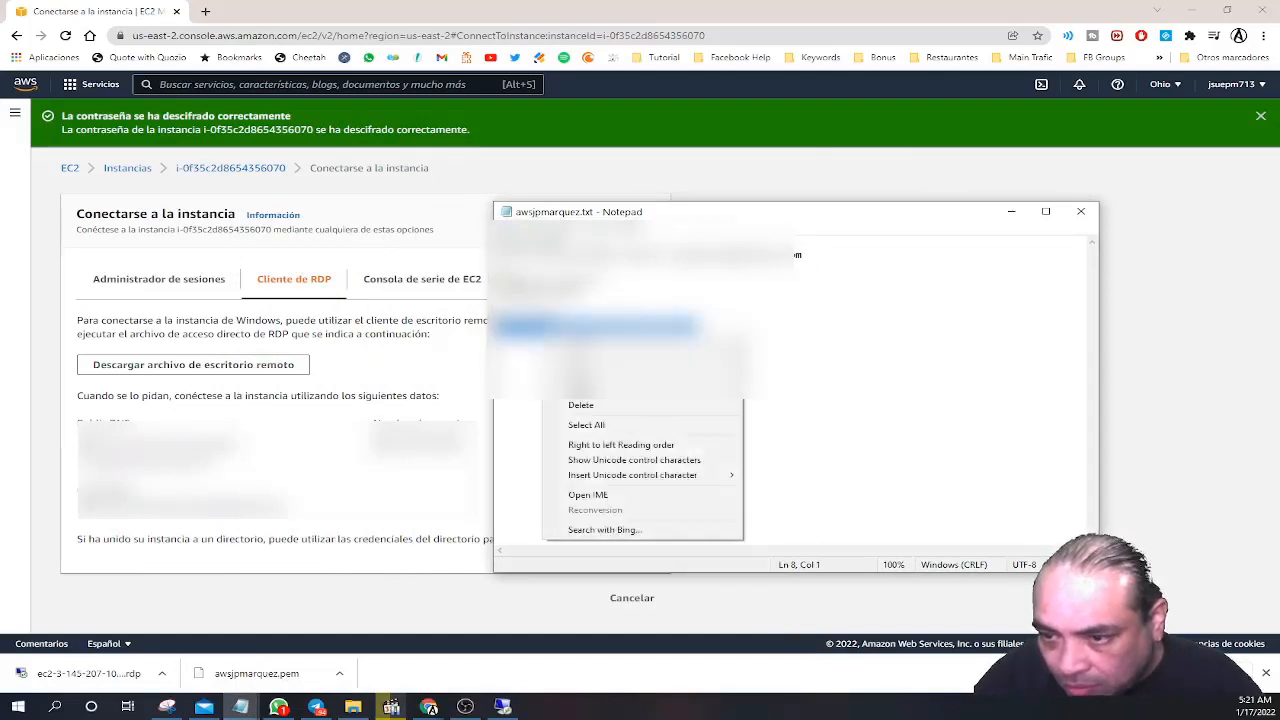
pyautogui.click(600, 382)
pyautogui.click(503, 709)
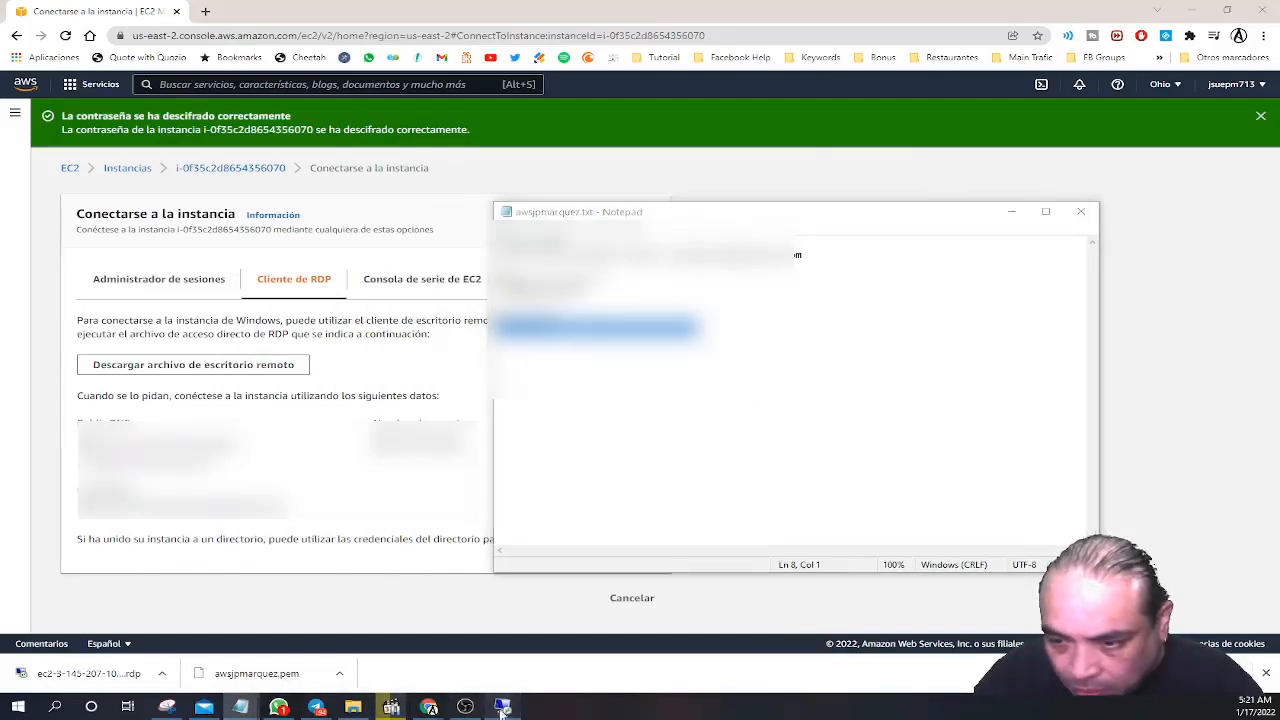
# Step: Paste the password into the sign-in prompt, tick Remember me, and submit
pyautogui.rightClick(625, 400)
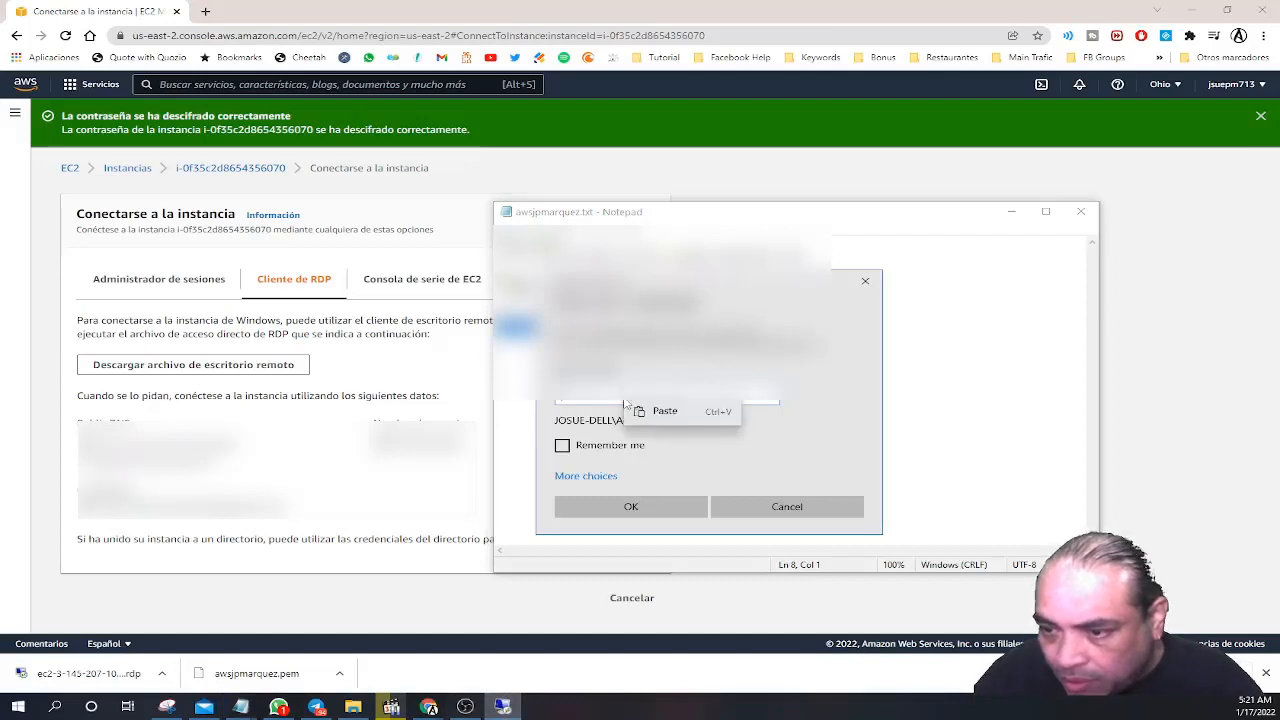
pyautogui.click(668, 412)
pyautogui.click(562, 446)
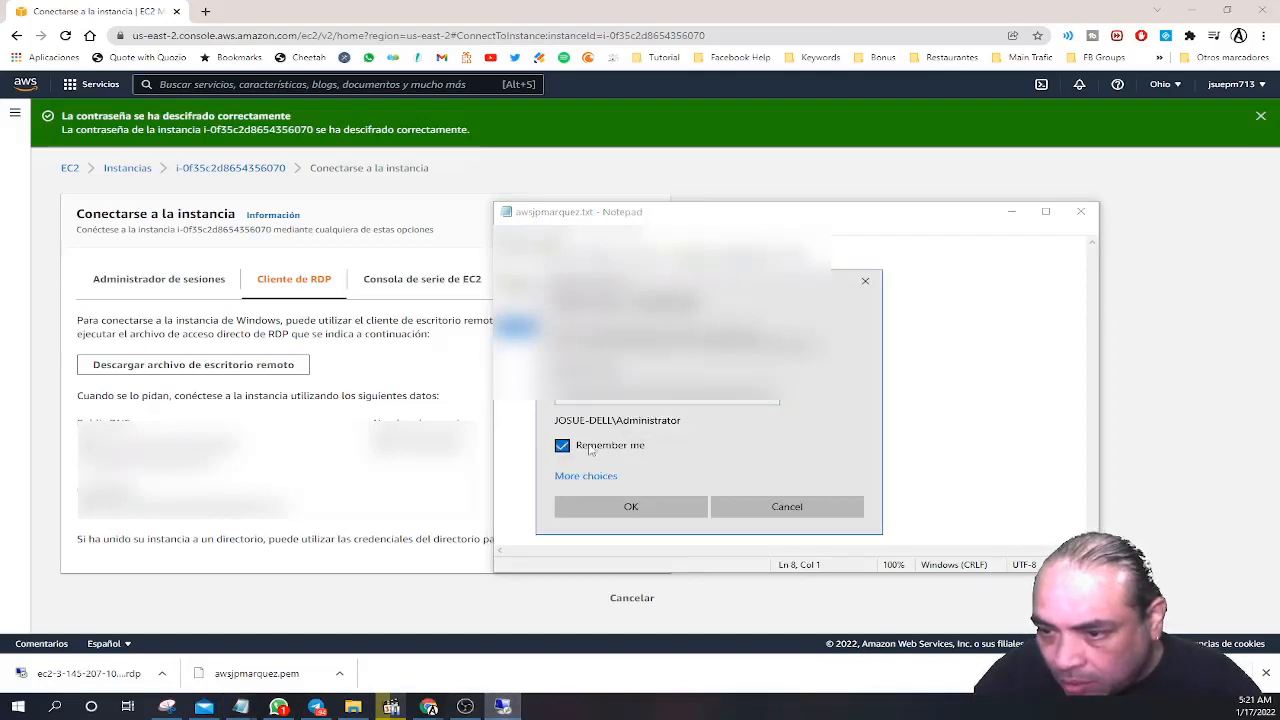
pyautogui.click(631, 506)
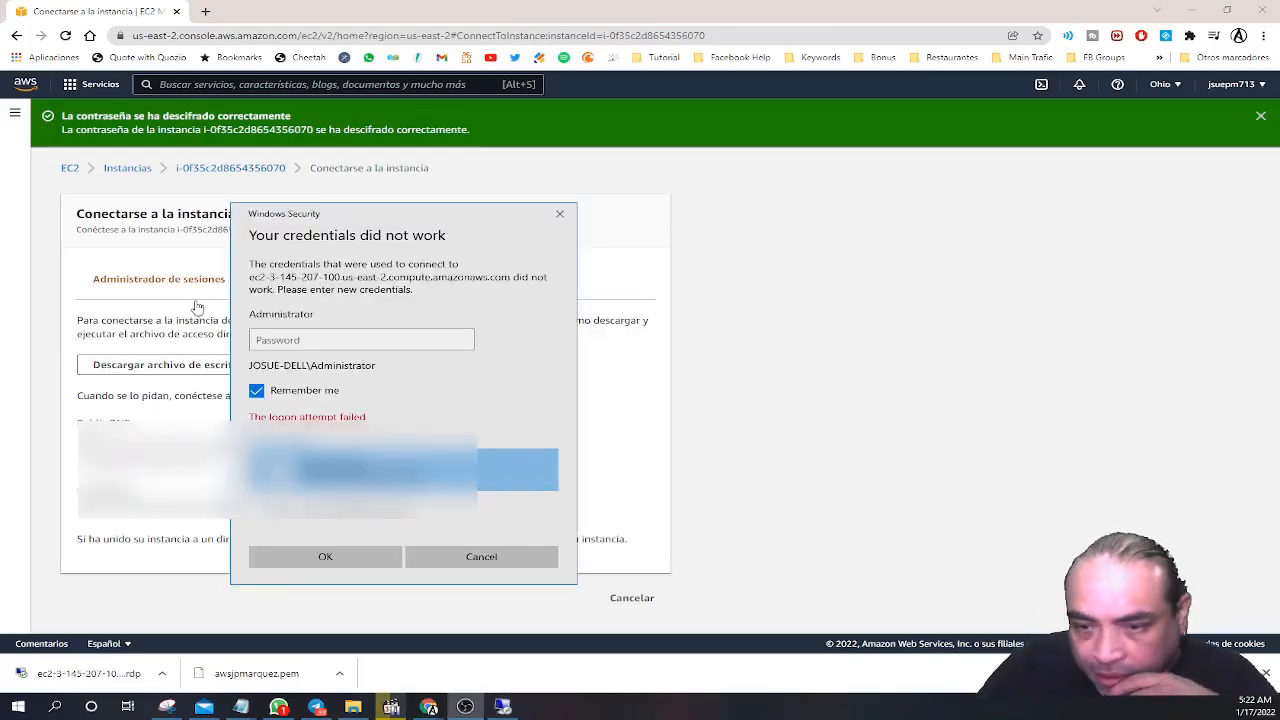
# Step: Switch to a different account and paste the instance's user name from the AWS page
pyautogui.moveTo(452, 217); pyautogui.dragTo(470, 186)
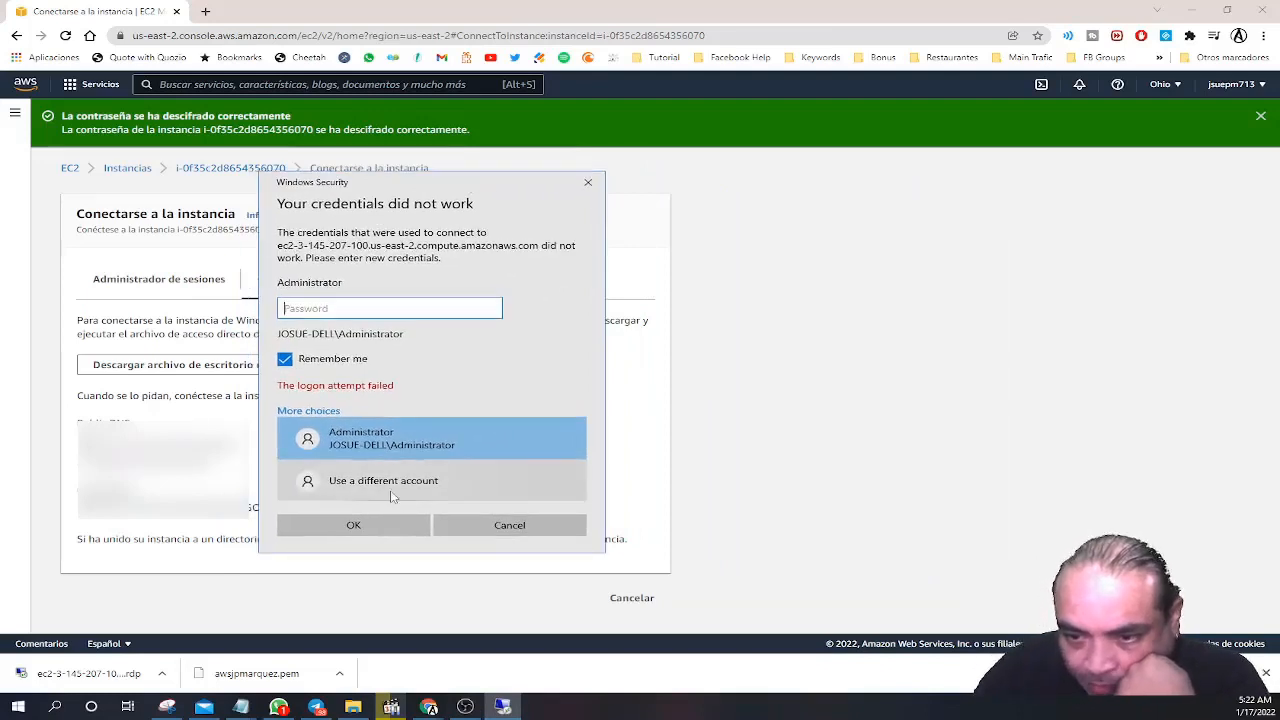
pyautogui.click(393, 495)
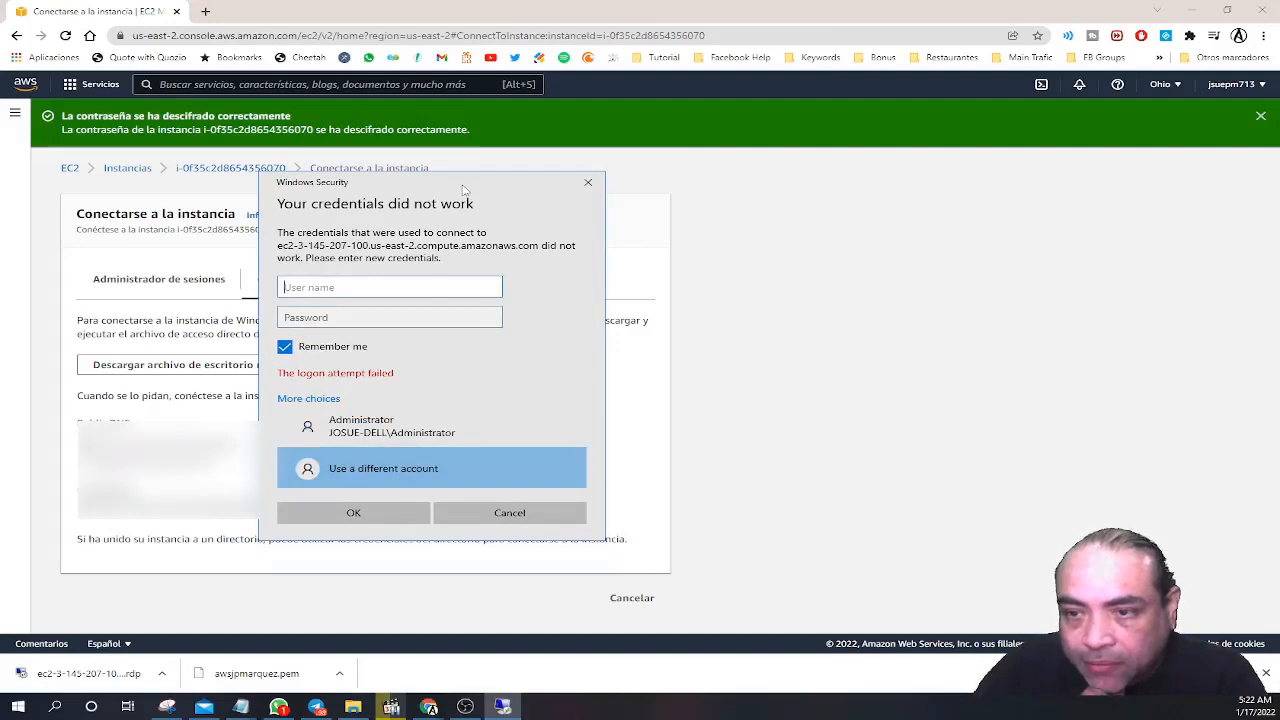
pyautogui.moveTo(463, 188); pyautogui.dragTo(905, 194)
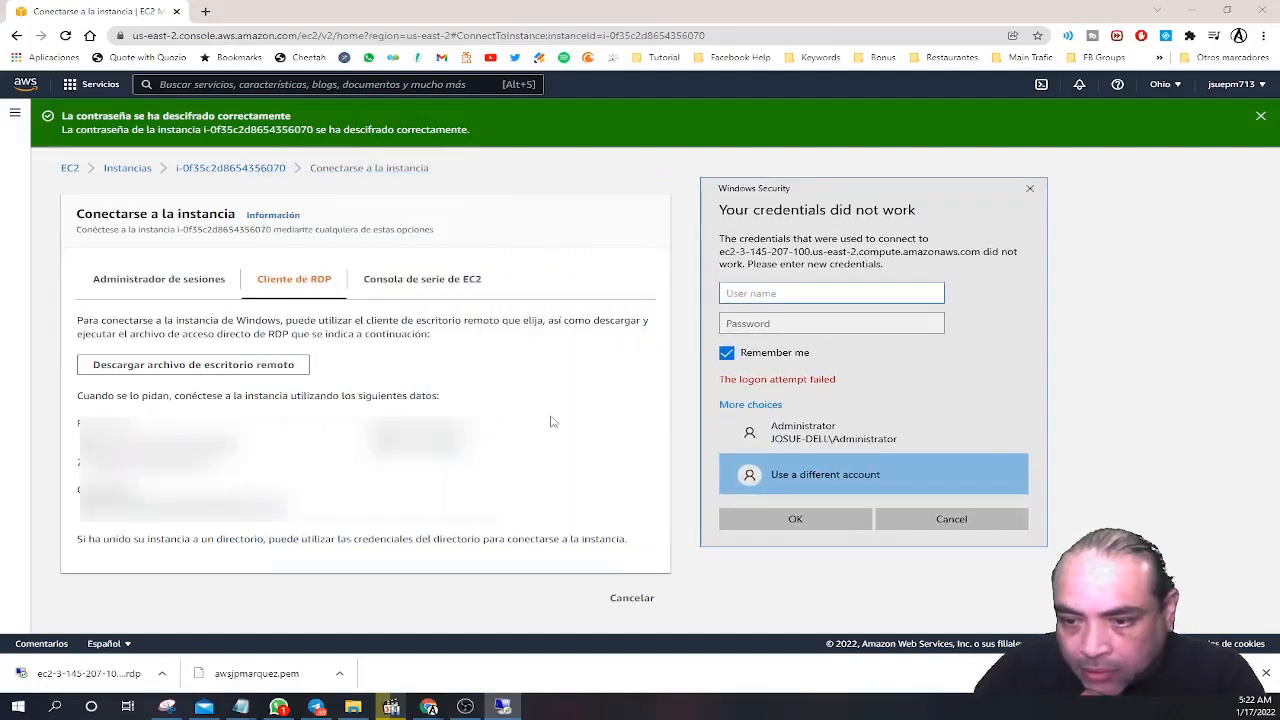
pyautogui.moveTo(468, 445); pyautogui.dragTo(393, 445)
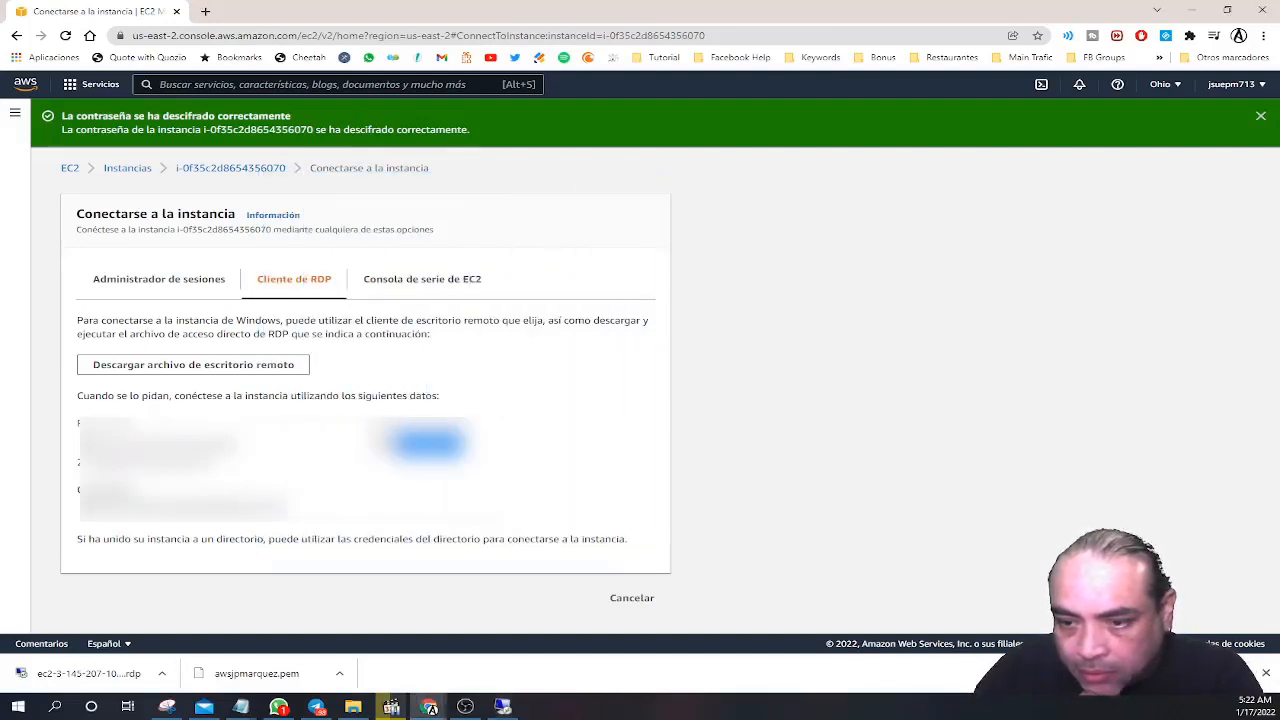
pyautogui.click(381, 445)
pyautogui.click(503, 706)
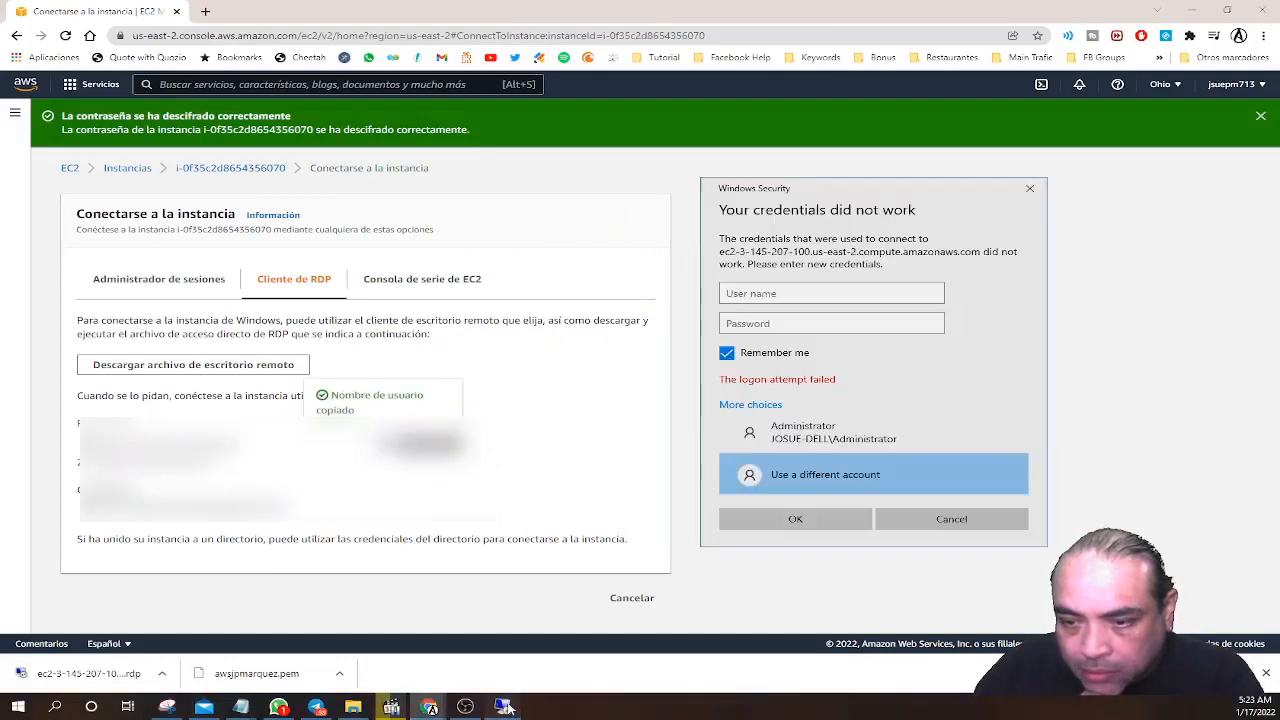
pyautogui.rightClick(800, 292)
pyautogui.click(840, 304)
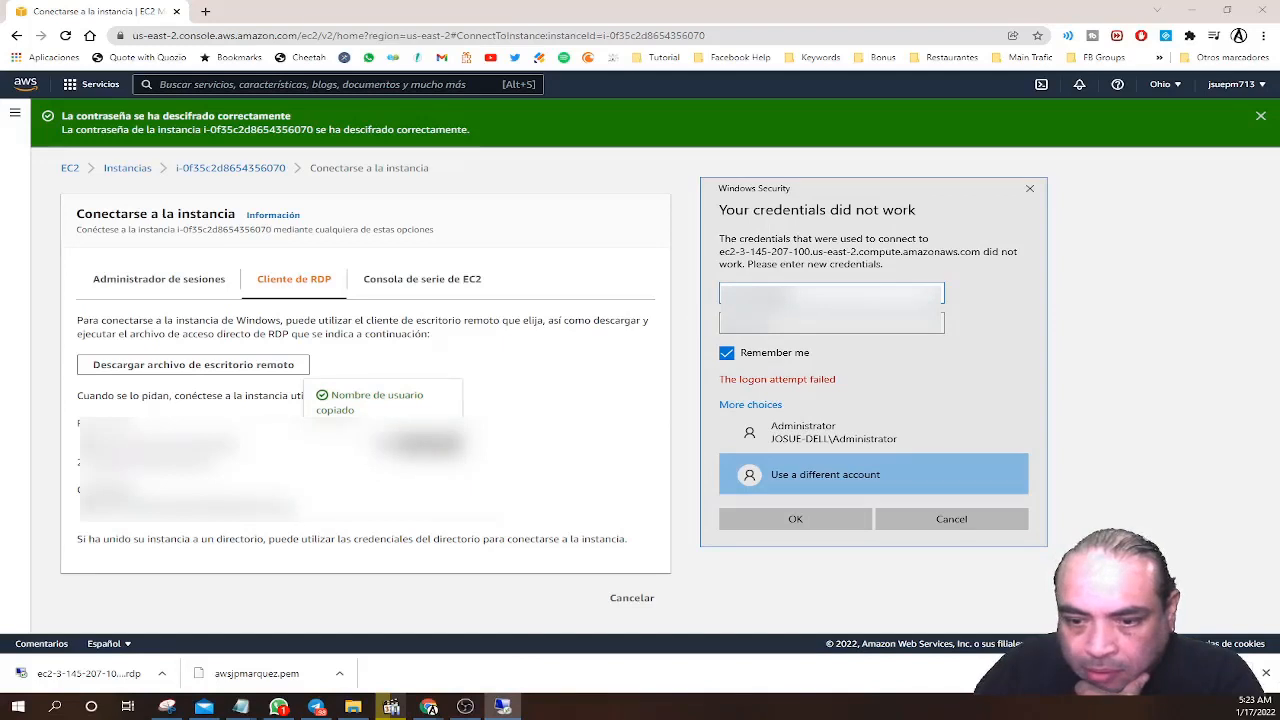
# Step: Paste the decrypted AWS password into the password field and submit the credentials
pyautogui.moveTo(290, 505); pyautogui.dragTo(90, 505)
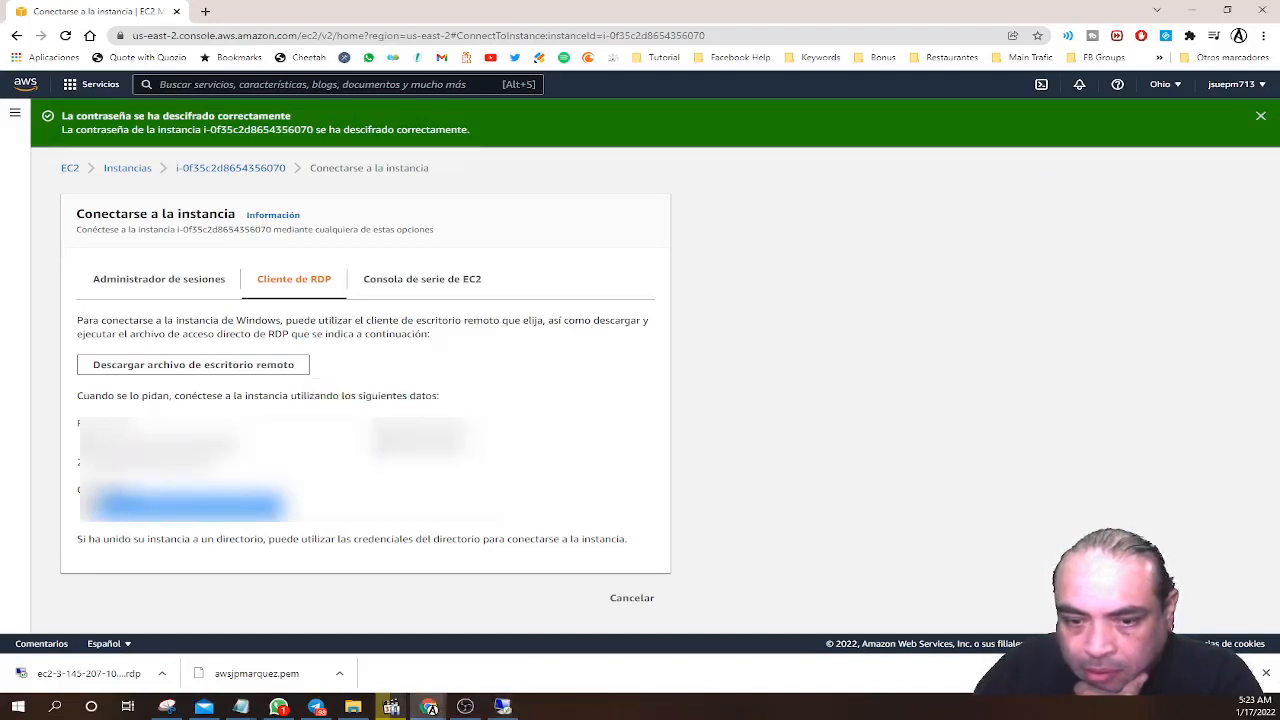
pyautogui.click(502, 706)
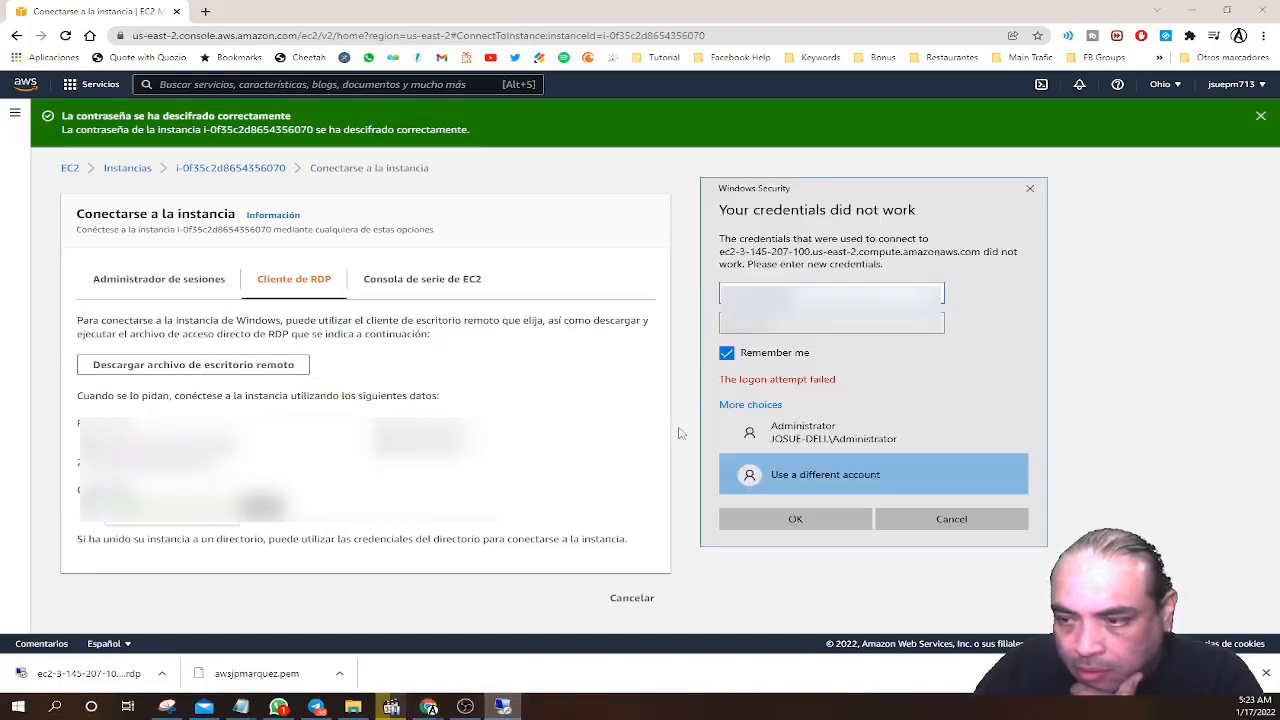
pyautogui.click(765, 323)
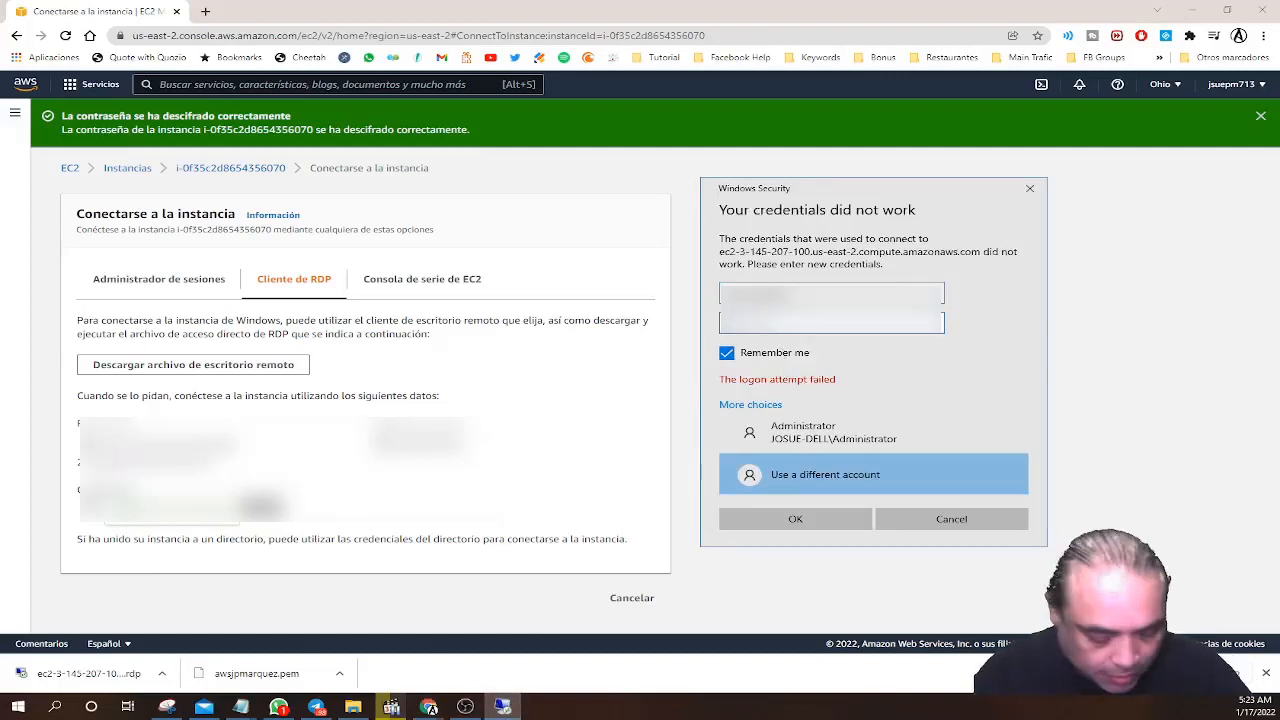
pyautogui.hotkey('ctrl', 'v')
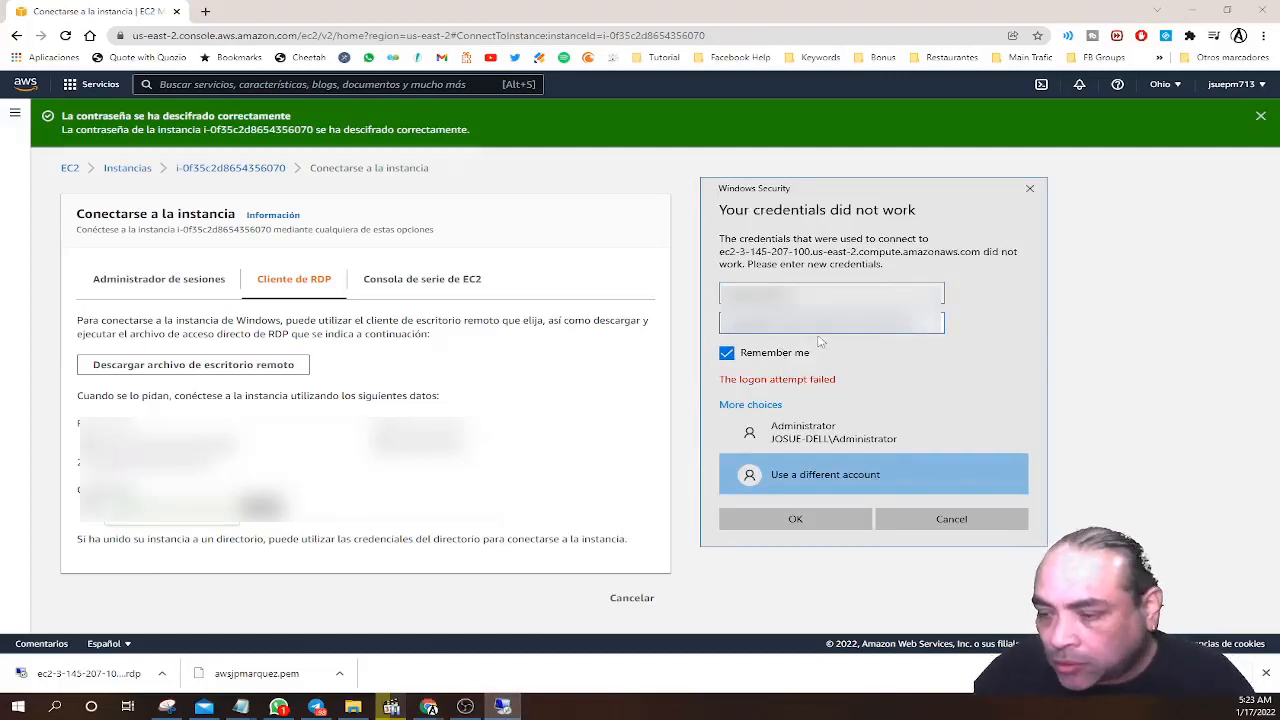
pyautogui.click(825, 524)
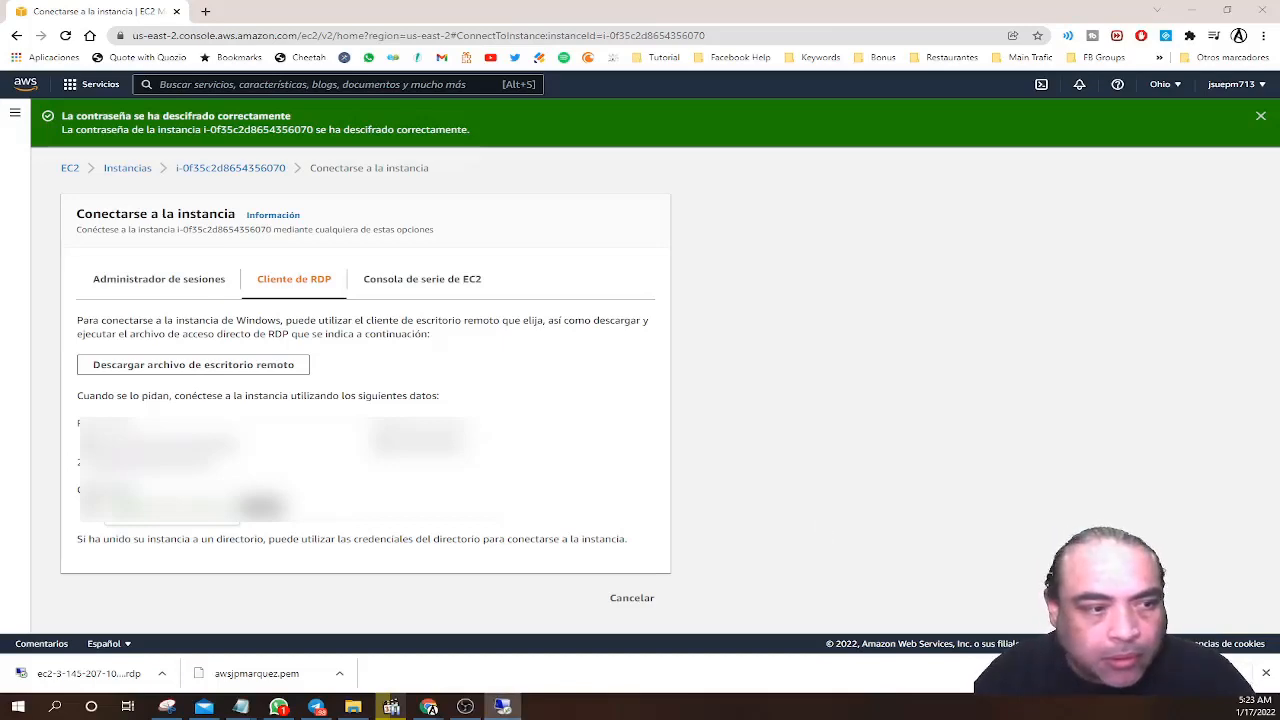
pyautogui.moveTo(254, 283); pyautogui.dragTo(535, 206)
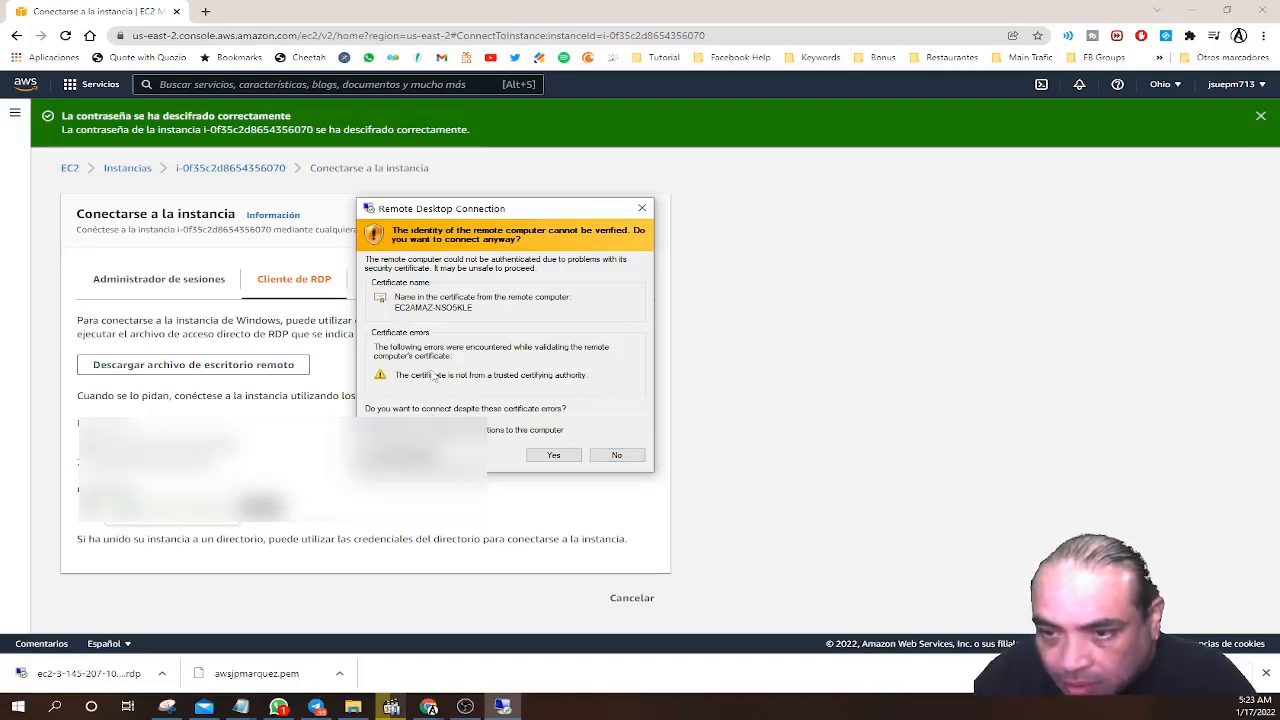
# Step: Accept the untrusted certificate and minimize Chrome to reveal the session window
pyautogui.click(555, 455)
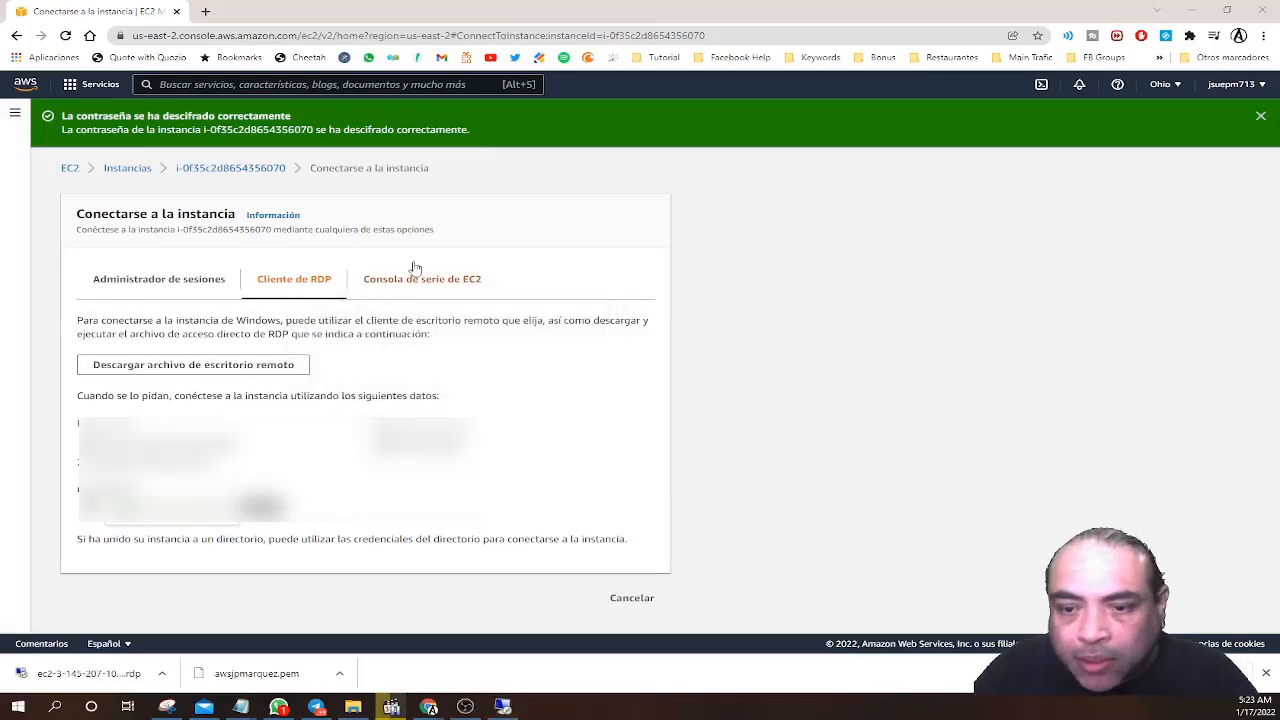
pyautogui.click(1191, 11)
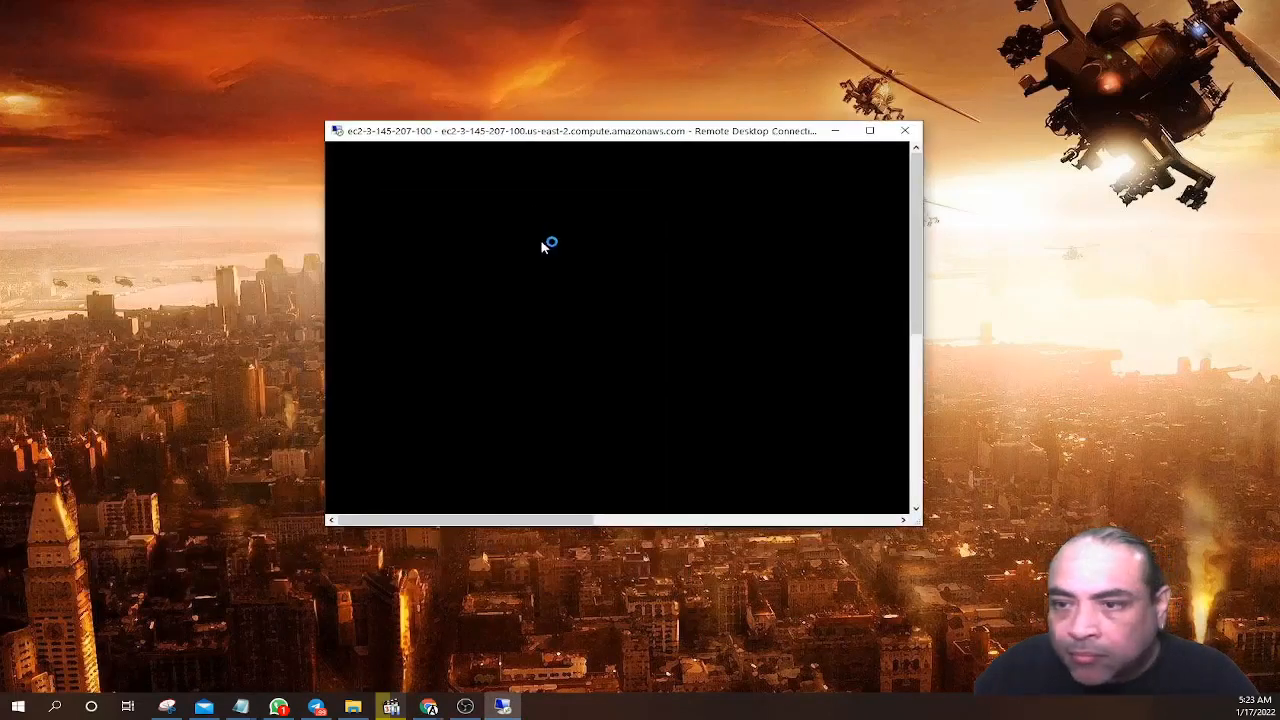
# Step: Maximize the Remote Desktop Connection window to full screen
pyautogui.click(870, 131)
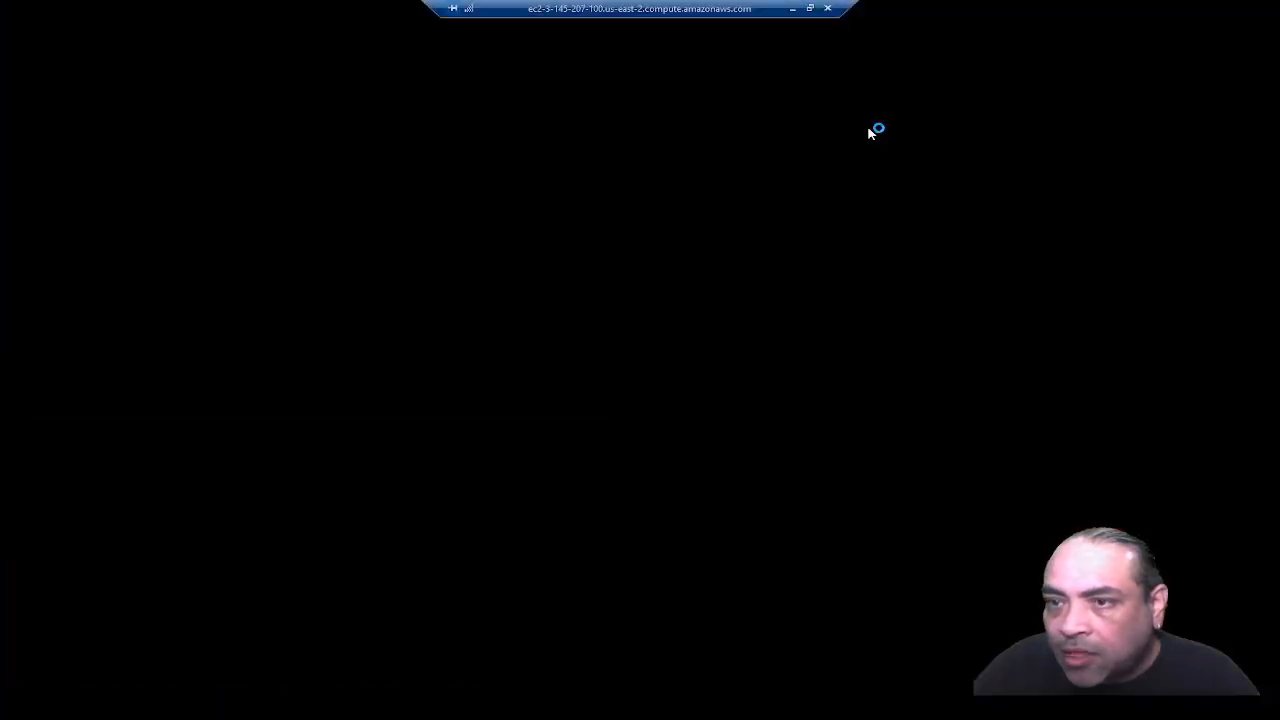